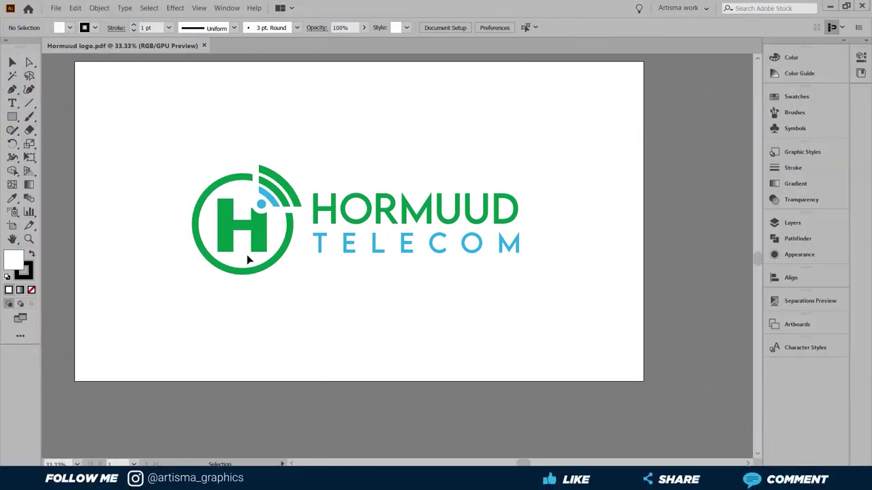
- Recentre the logo, then try pulling out the green Wi-Fi arc and undo the move
{"action": "key", "text": "h"}
{"action": "left_click_drag", "start_coordinate": [198, 217], "coordinate": [242, 242]}
{"action": "key", "text": "v"}
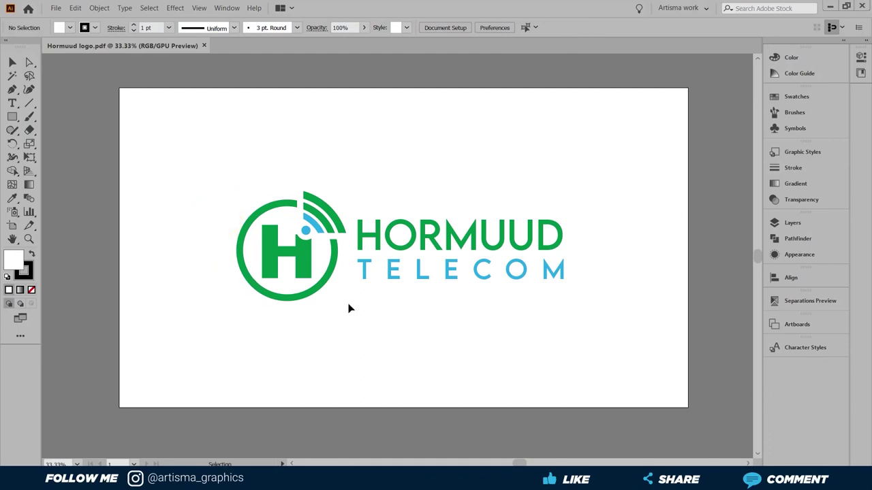
{"action": "left_click_drag", "start_coordinate": [146, 126], "coordinate": [588, 340]}
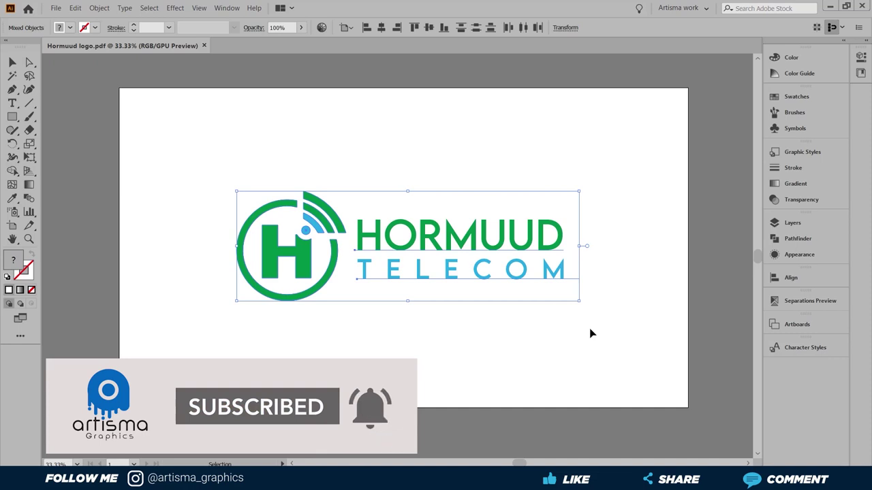
{"action": "left_click", "coordinate": [171, 162]}
{"action": "left_click", "coordinate": [314, 206]}
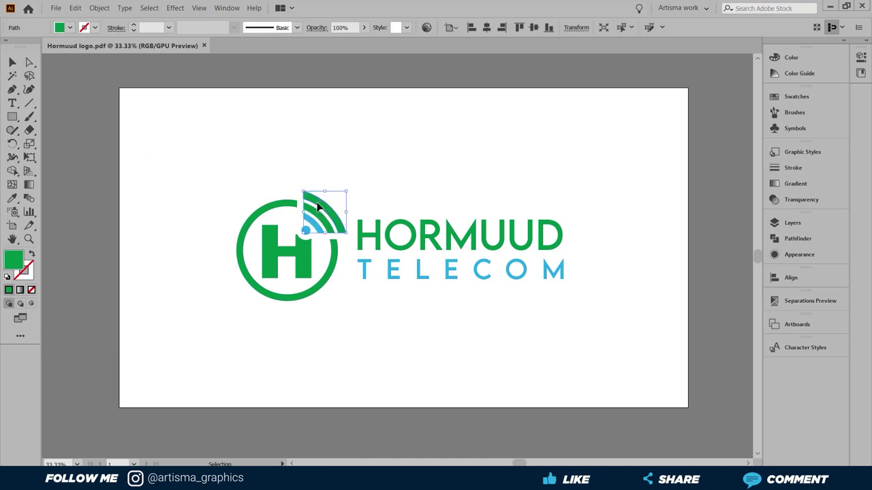
{"action": "left_click_drag", "start_coordinate": [314, 206], "coordinate": [354, 164]}
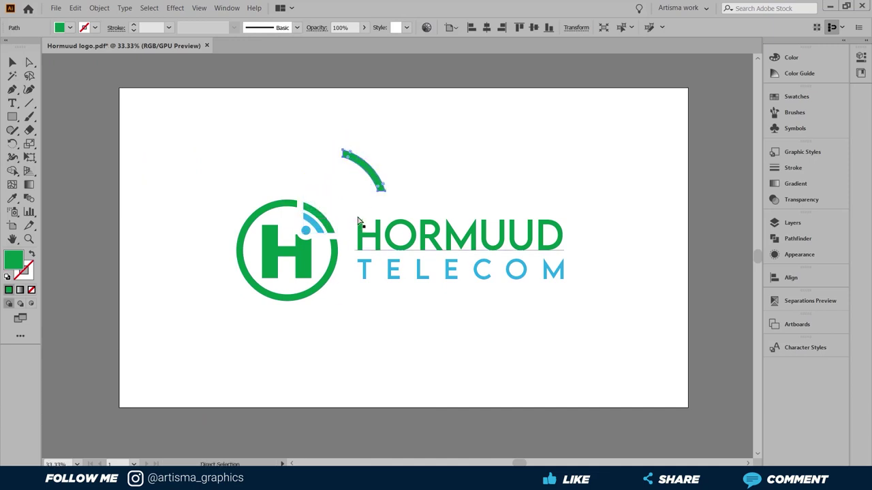
{"action": "key", "text": "ctrl+z"}
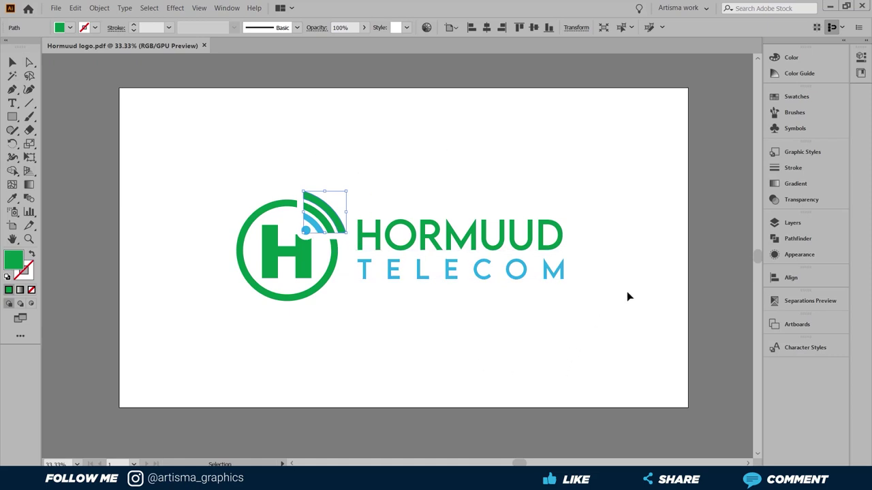
- List Layer 1's objects and turn TELECOM and HORMUUD visibility off and back on
{"action": "left_click", "coordinate": [794, 225]}
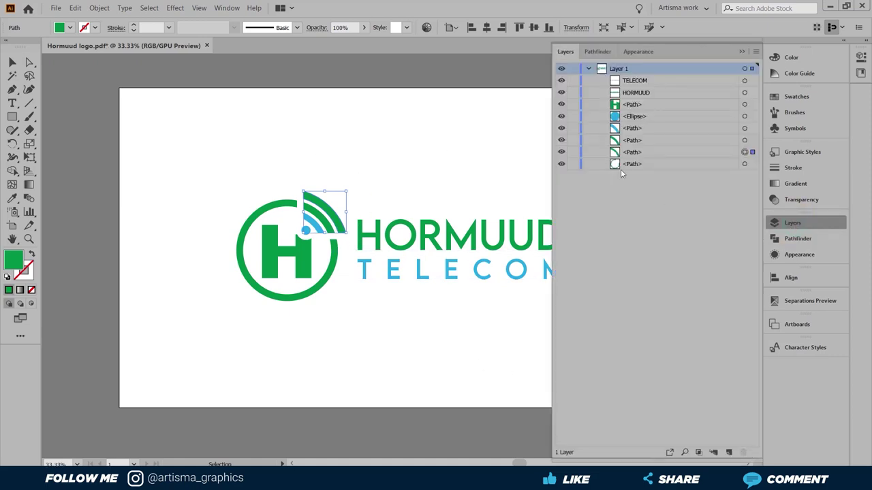
{"action": "left_click", "coordinate": [590, 69]}
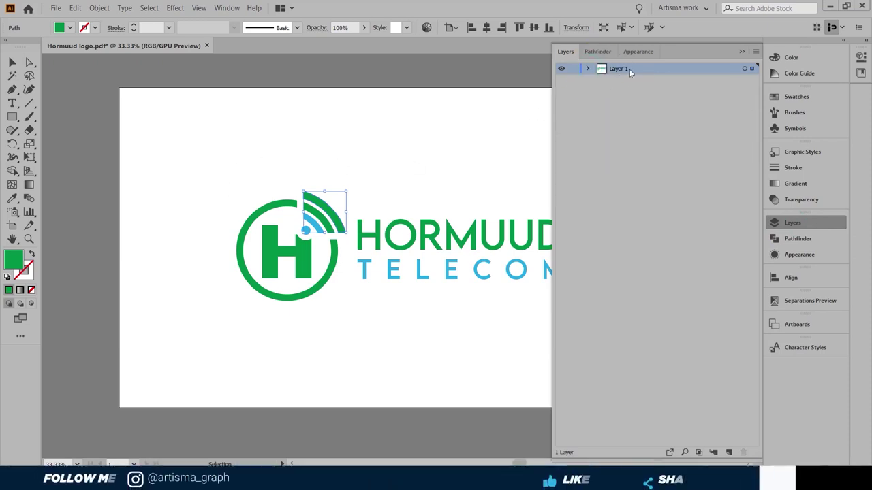
{"action": "left_click", "coordinate": [589, 69]}
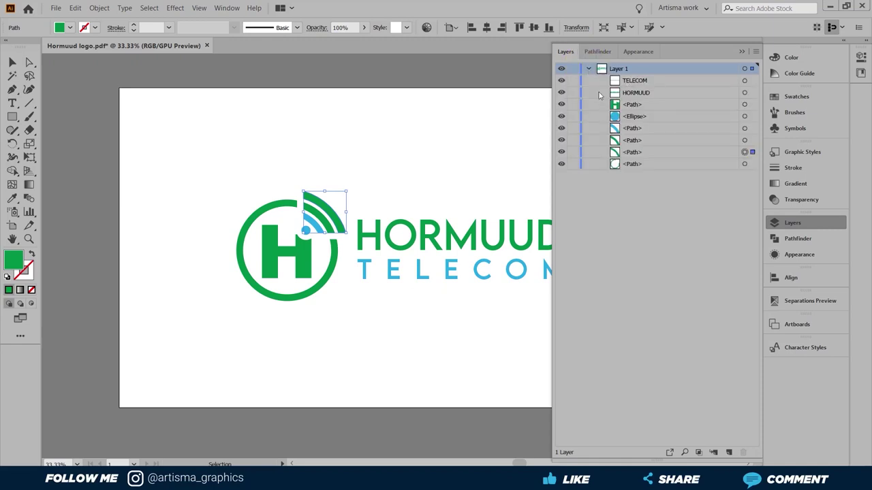
{"action": "left_click", "coordinate": [561, 80]}
{"action": "left_click", "coordinate": [561, 93]}
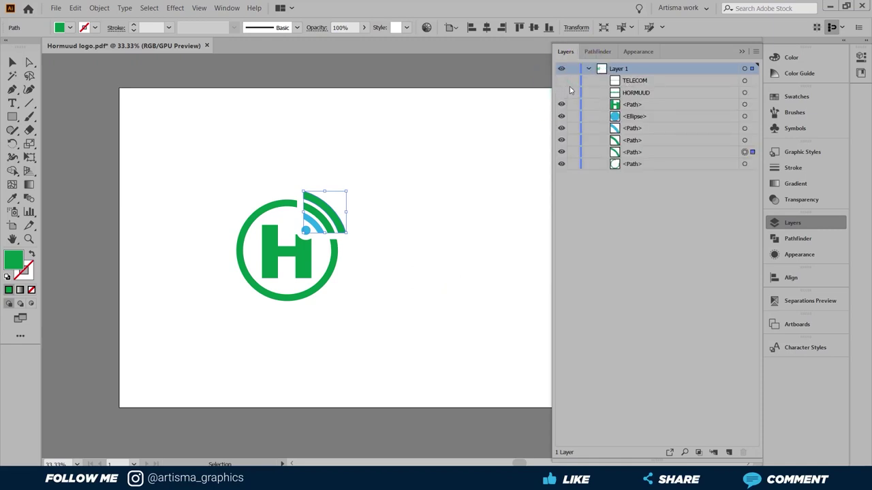
{"action": "left_click", "coordinate": [561, 82]}
{"action": "left_click", "coordinate": [561, 92]}
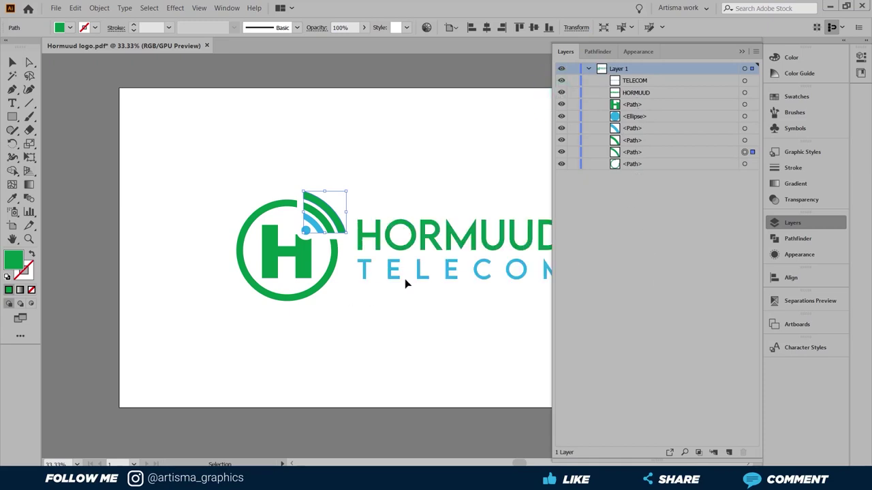
{"action": "left_click", "coordinate": [402, 173]}
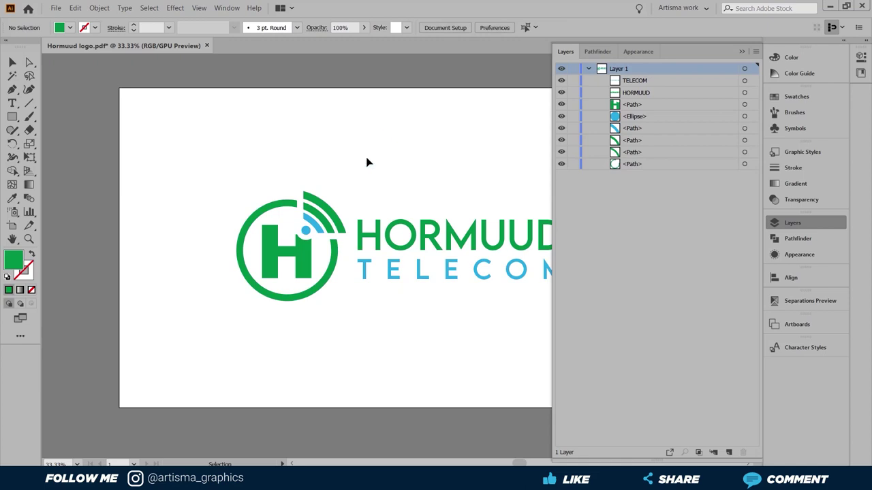
- Convert the TELECOM text into outlines with Create Outlines
{"action": "key", "text": "F7"}
{"action": "left_click", "coordinate": [368, 282]}
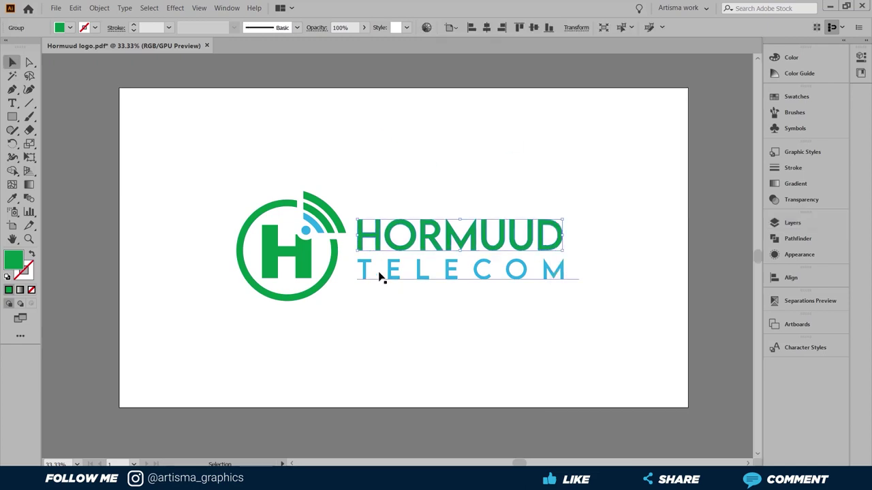
{"action": "left_click", "coordinate": [382, 278]}
{"action": "right_click", "coordinate": [392, 279]}
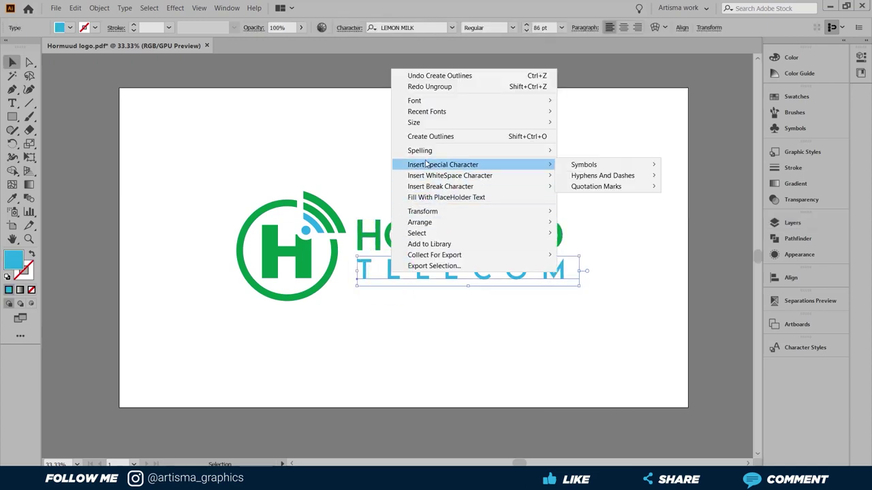
{"action": "left_click", "coordinate": [430, 139]}
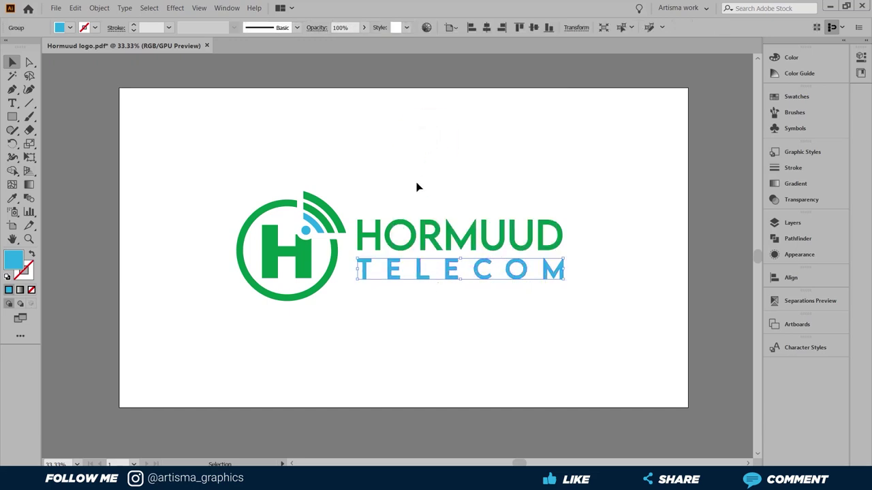
- Check the HORMUUD and TELECOM lettering, Wi-Fi arcs and H shape, then show the Layers panel
{"action": "left_click", "coordinate": [417, 183]}
{"action": "left_click", "coordinate": [432, 237]}
{"action": "left_click", "coordinate": [452, 276]}
{"action": "left_click", "coordinate": [328, 220]}
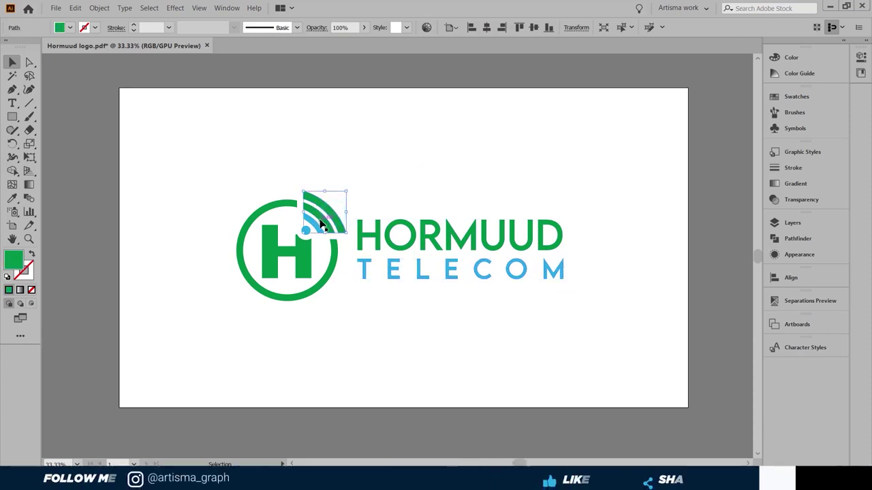
{"action": "left_click", "coordinate": [261, 161]}
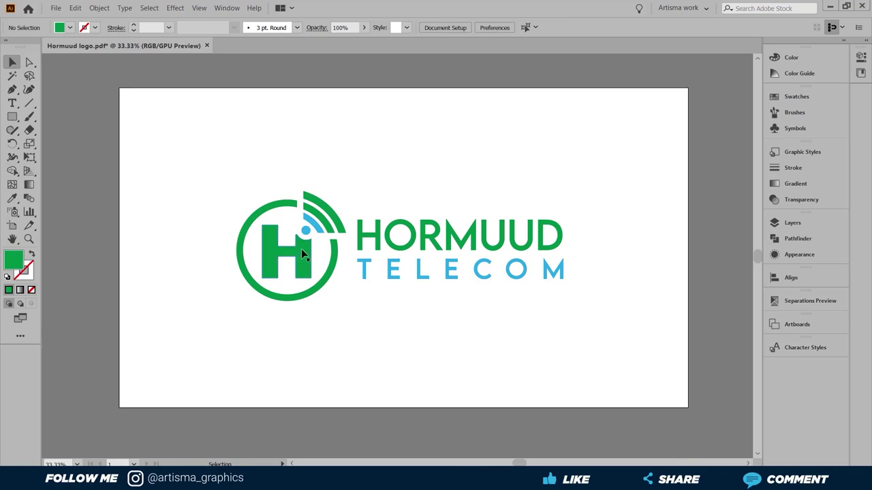
{"action": "left_click", "coordinate": [300, 252]}
{"action": "left_click", "coordinate": [230, 170]}
{"action": "left_click", "coordinate": [787, 226]}
{"action": "left_click", "coordinate": [787, 225]}
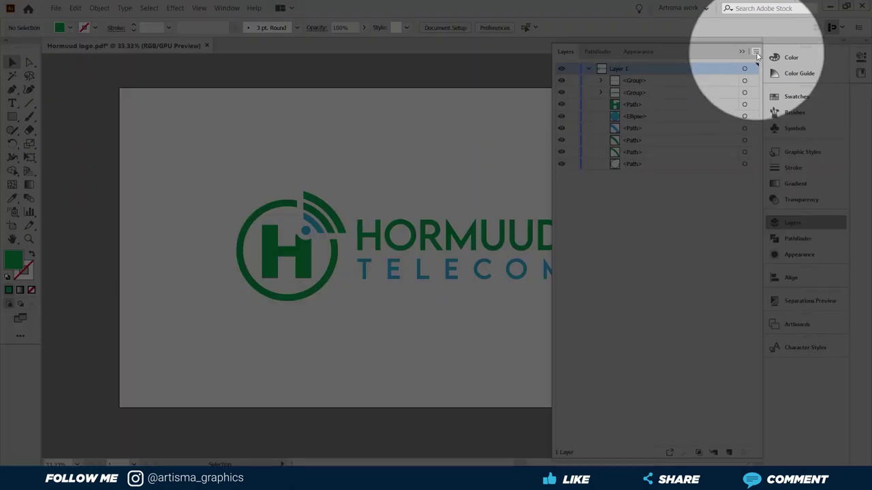
- Release Layer 1 to Layers 2–9 in sequence, move them to top level, and delete empty Layer 1
{"action": "left_click", "coordinate": [756, 51]}
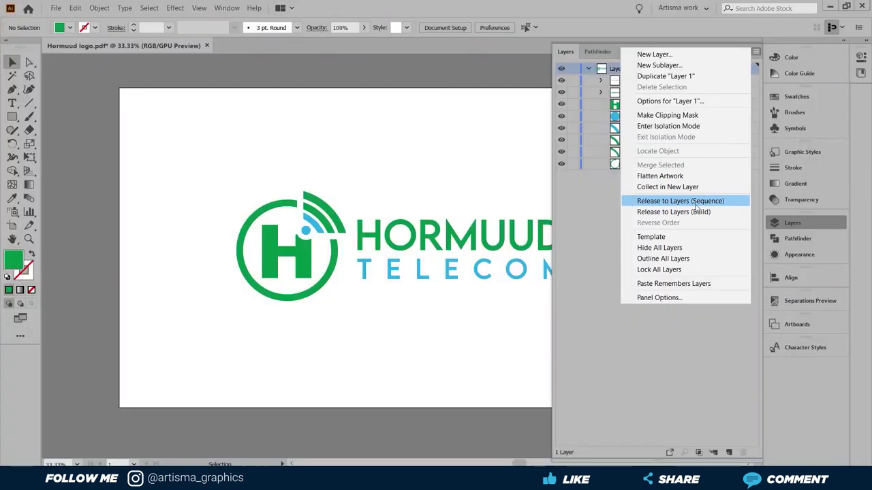
{"action": "left_click", "coordinate": [695, 204]}
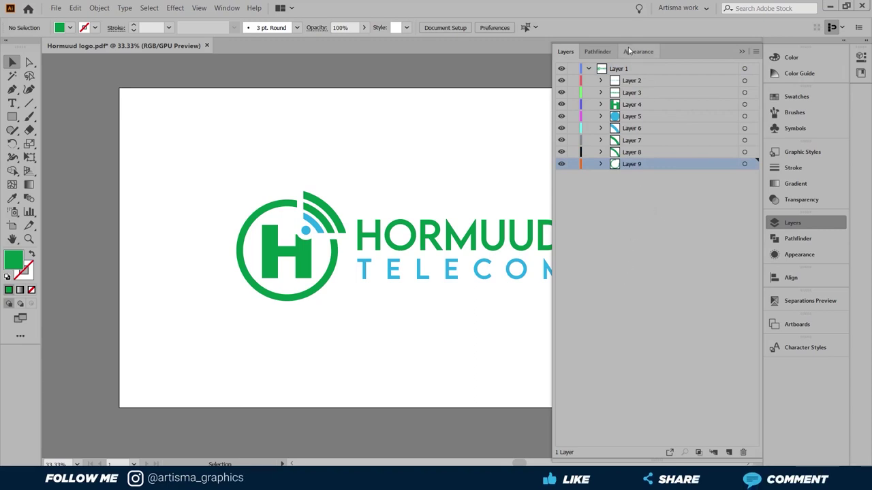
{"action": "left_click", "coordinate": [640, 203]}
{"action": "left_click_drag", "start_coordinate": [609, 203], "coordinate": [679, 80]}
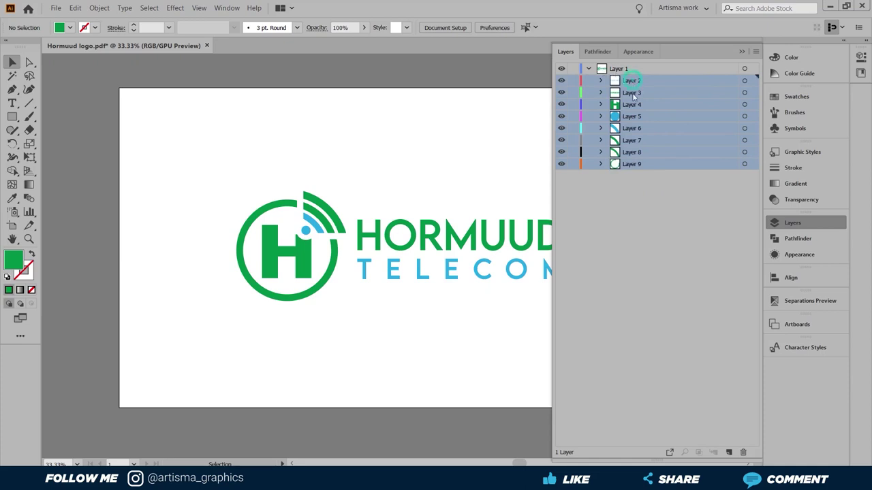
{"action": "left_click_drag", "start_coordinate": [632, 82], "coordinate": [638, 230]}
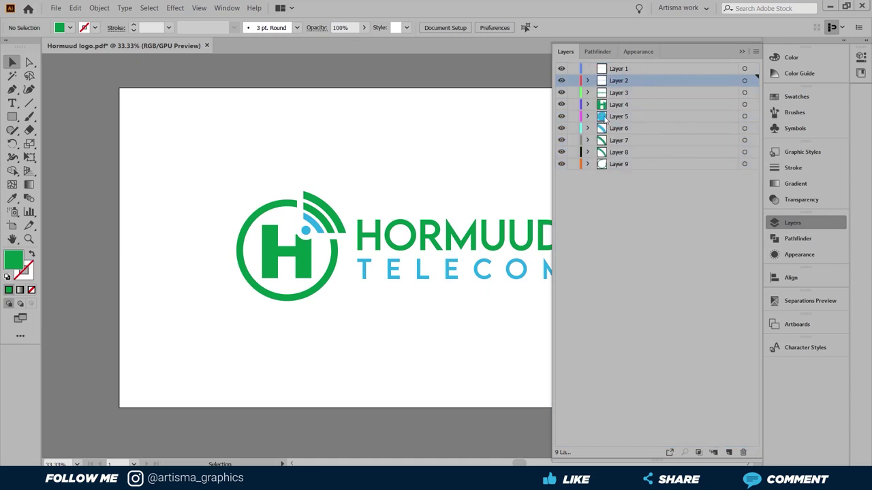
{"action": "left_click", "coordinate": [611, 226]}
{"action": "left_click", "coordinate": [620, 70]}
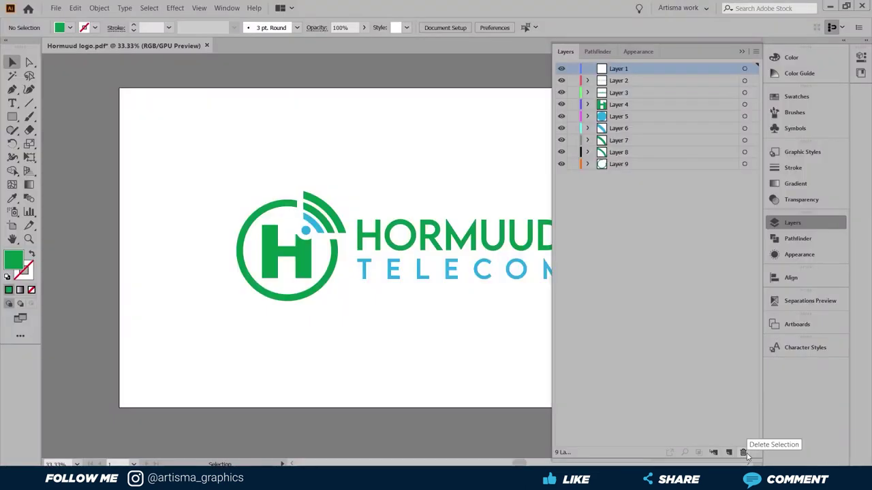
{"action": "left_click", "coordinate": [743, 452]}
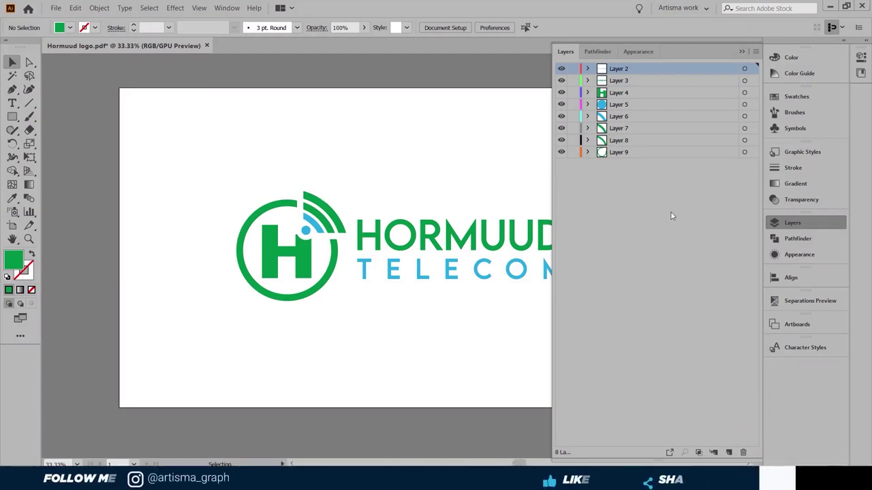
- Rename the arc and ring layers WiFi-1, WiFi-2, WiFi-3 and Wareeg
{"action": "left_click", "coordinate": [334, 214]}
{"action": "left_click", "coordinate": [342, 271]}
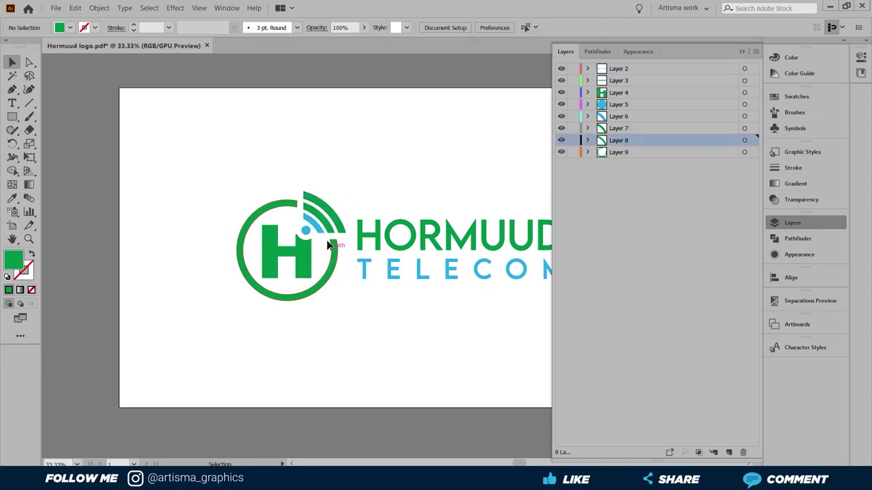
{"action": "left_click", "coordinate": [314, 227]}
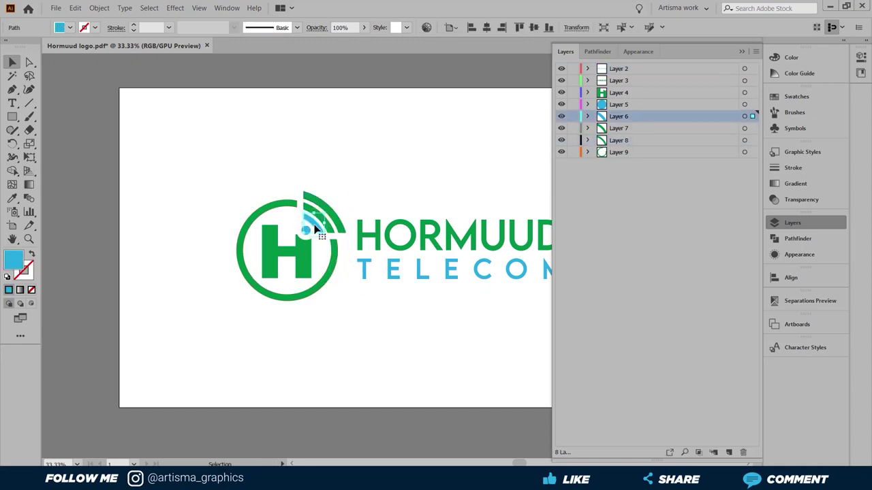
{"action": "double_click", "coordinate": [620, 117]}
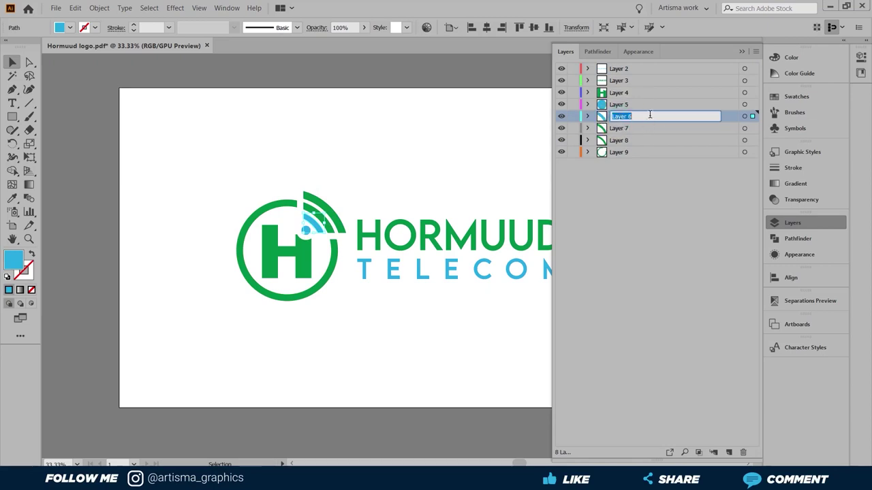
{"action": "type", "text": "WiFi"}
{"action": "type", "text": "-"}
{"action": "type", "text": "1"}
{"action": "left_click", "coordinate": [621, 209]}
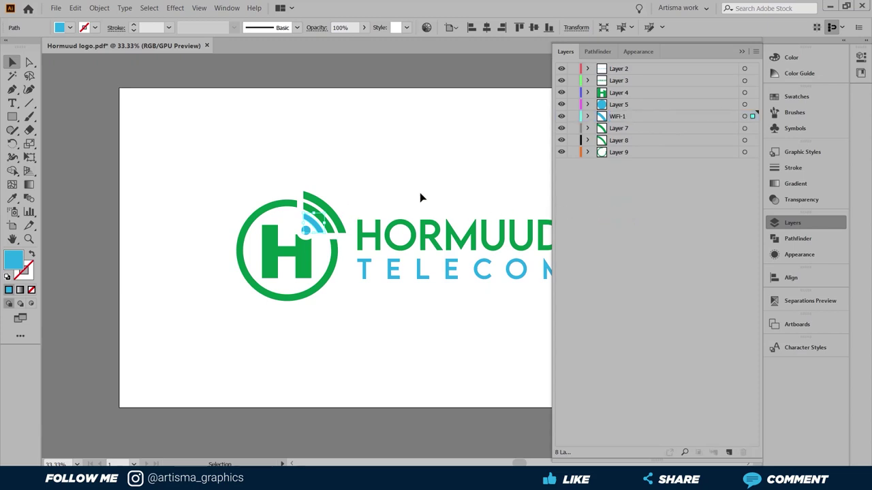
{"action": "double_click", "coordinate": [618, 128]}
{"action": "type", "text": "WiFi-2"}
{"action": "key", "text": "Tab"}
{"action": "type", "text": "WiFi"}
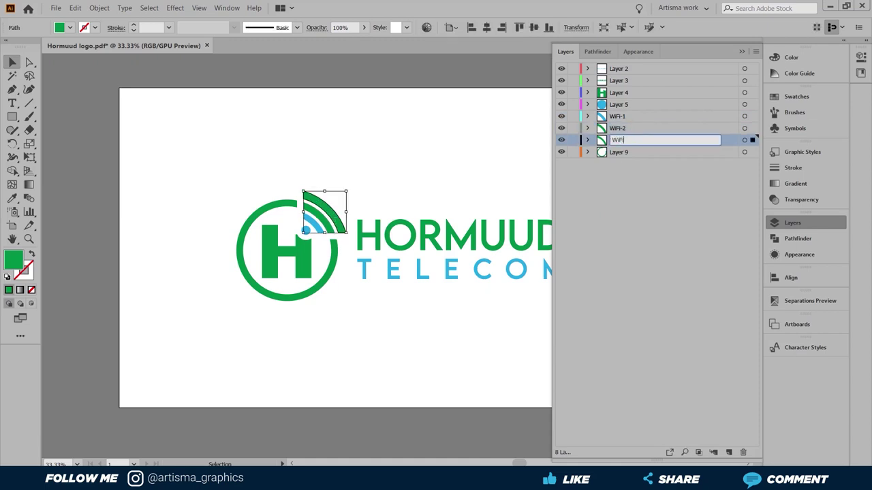
{"action": "type", "text": "-3"}
{"action": "key", "text": "Tab"}
{"action": "type", "text": "Wareeg"}
- Name the remaining layers H, Dhibic, Qoraal-1 and Qoraal-2
{"action": "double_click", "coordinate": [611, 93]}
{"action": "type", "text": "HDhibic"}
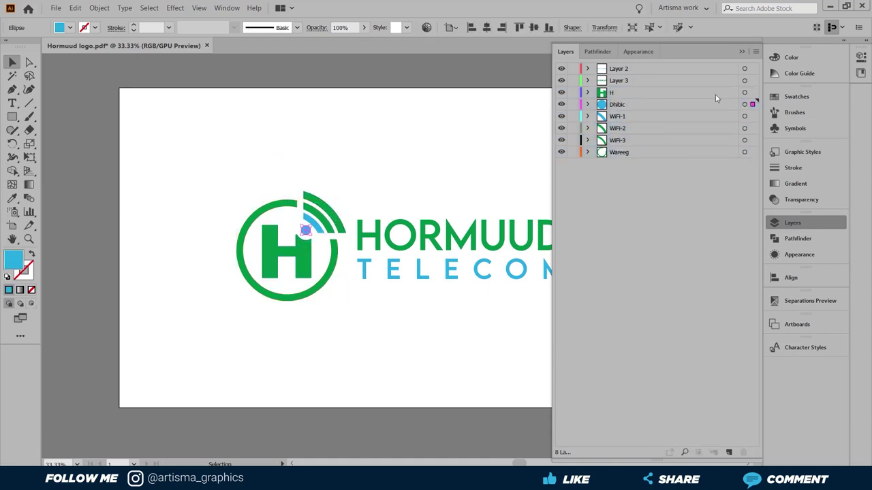
{"action": "double_click", "coordinate": [618, 80]}
{"action": "type", "text": "Qoraal-1"}
{"action": "key", "text": "shift+Tab"}
{"action": "type", "text": "Qoraal-2"}
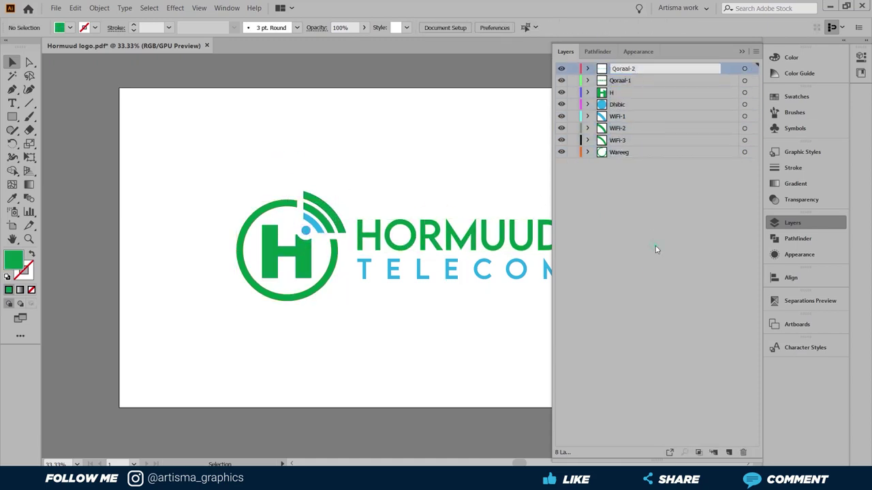
{"action": "left_click", "coordinate": [656, 250]}
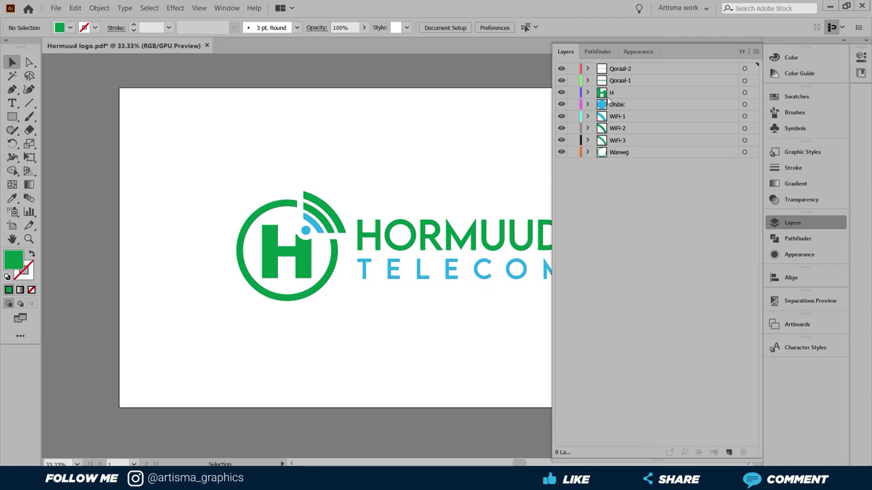
- Toggle the H layer's visibility to check it and make the Dhibic layer visible
{"action": "left_click", "coordinate": [561, 92]}
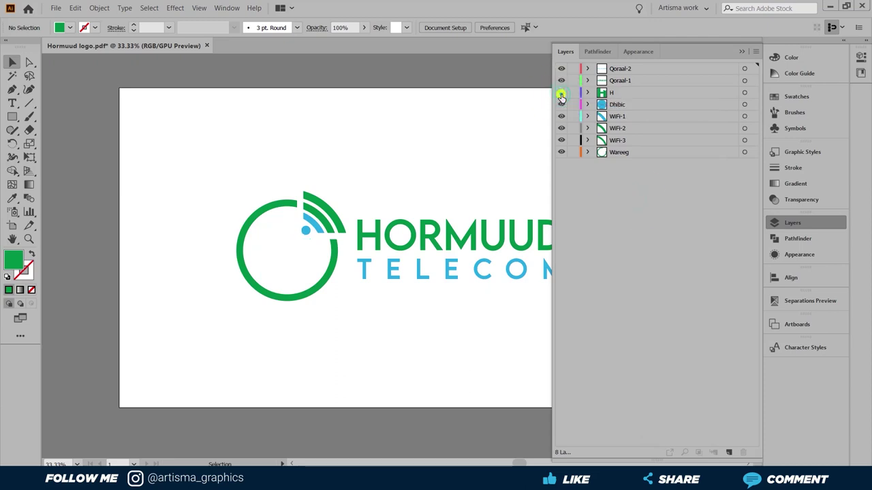
{"action": "left_click", "coordinate": [561, 93]}
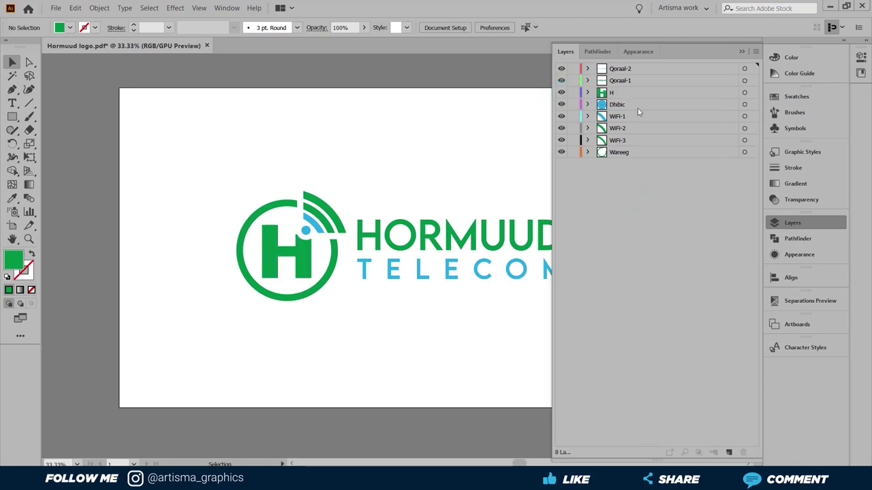
{"action": "left_click", "coordinate": [561, 104]}
- Close the Layers panel and save the current document
{"action": "left_click", "coordinate": [742, 51]}
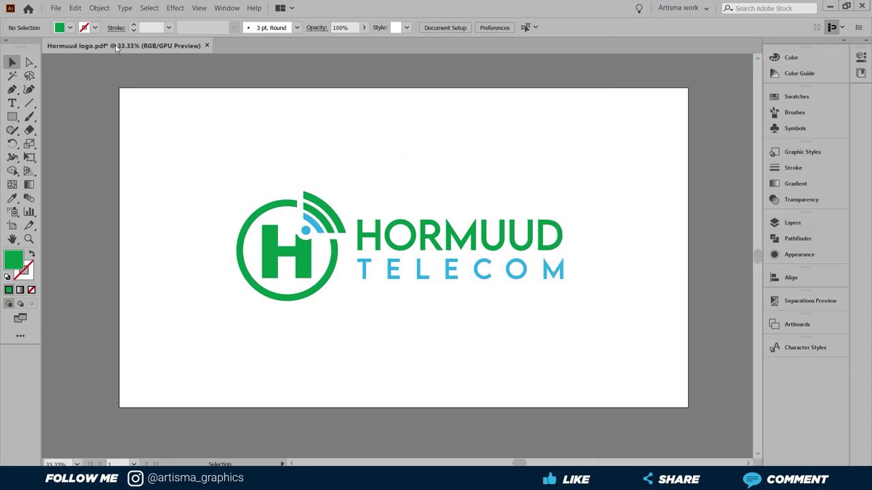
{"action": "key", "text": "a"}
{"action": "key", "text": "ctrl+s"}
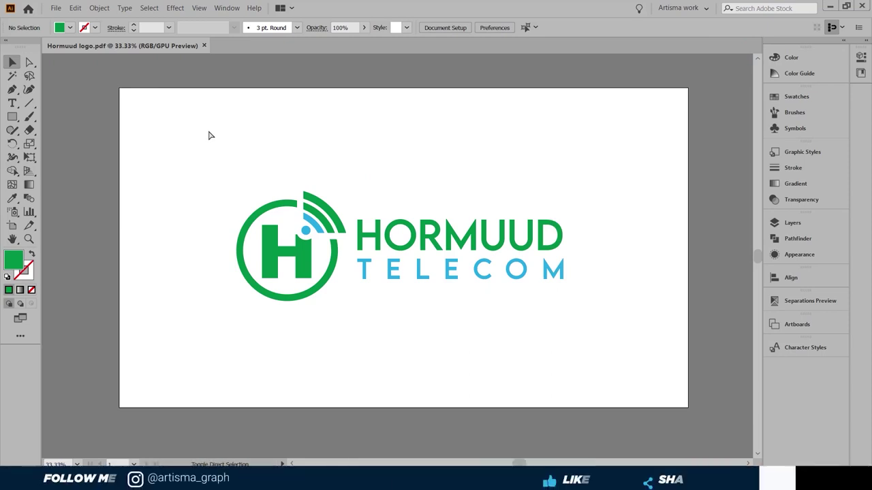
- Save as Hormuud logo.ai in Adobe Illustrator (*.AI) format, accepting the Illustrator Options
{"action": "left_click", "coordinate": [49, 6]}
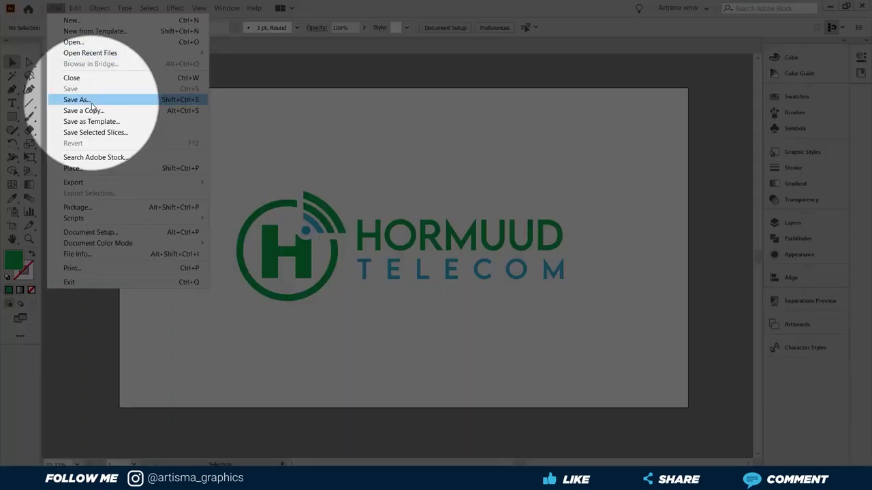
{"action": "left_click", "coordinate": [92, 106]}
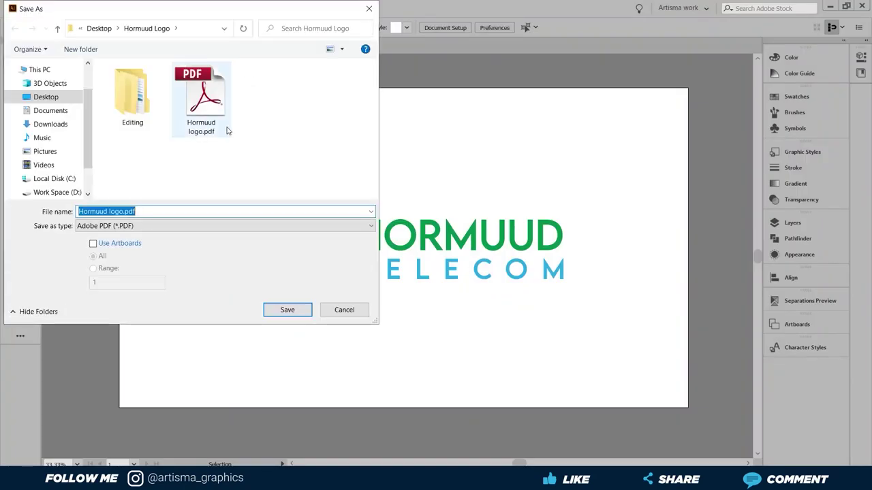
{"action": "left_click", "coordinate": [150, 211]}
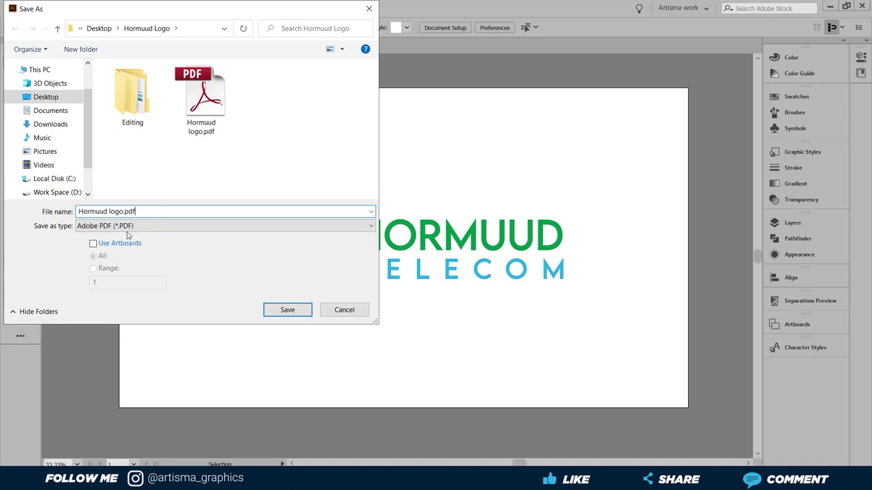
{"action": "left_click", "coordinate": [128, 227]}
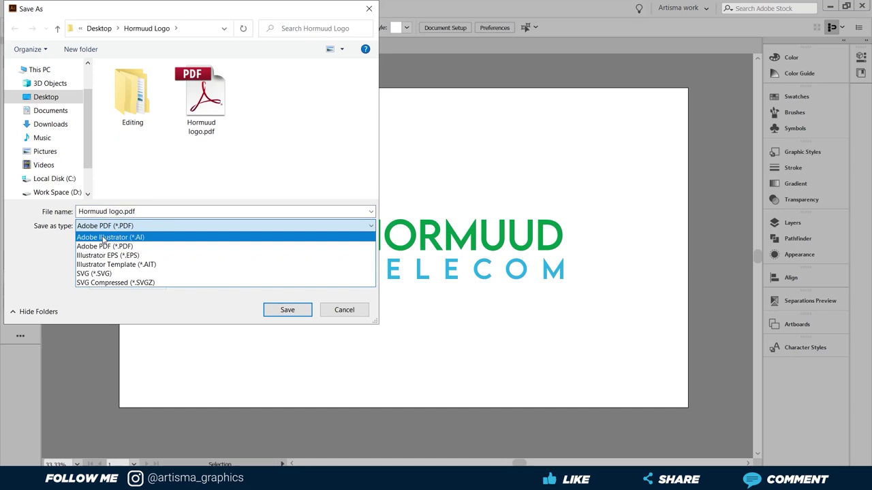
{"action": "left_click", "coordinate": [102, 238]}
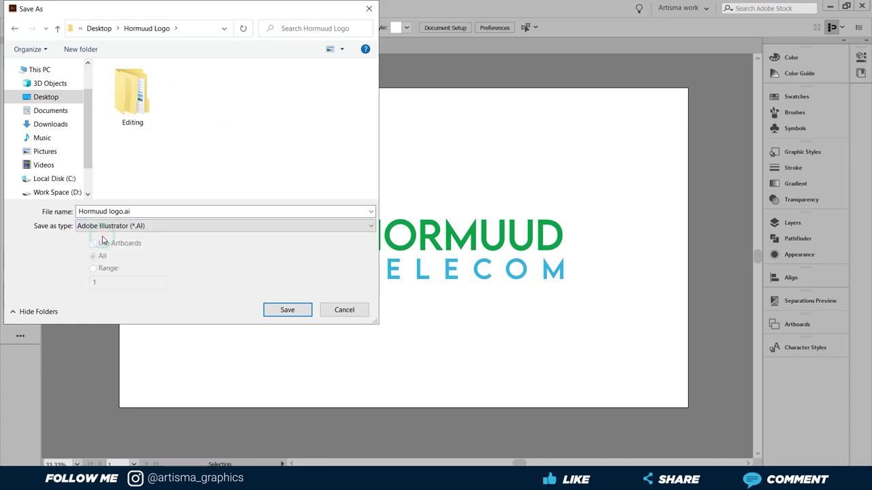
{"action": "left_click", "coordinate": [287, 310]}
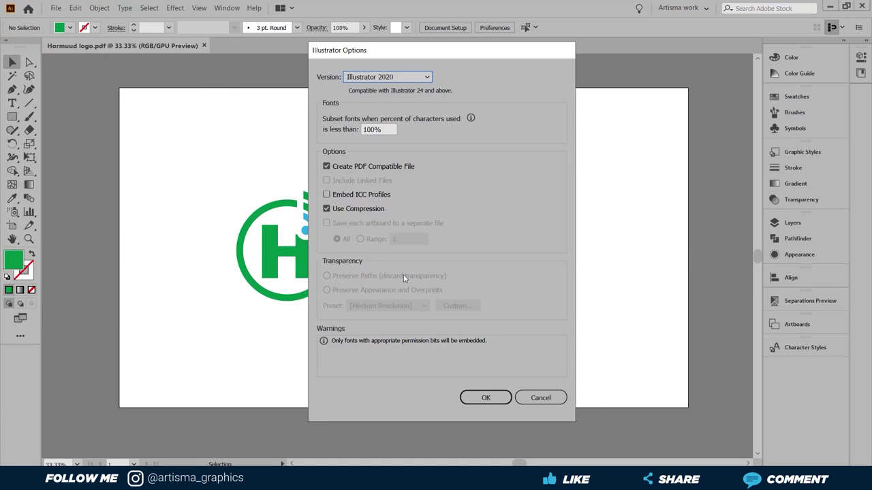
{"action": "left_click", "coordinate": [485, 399]}
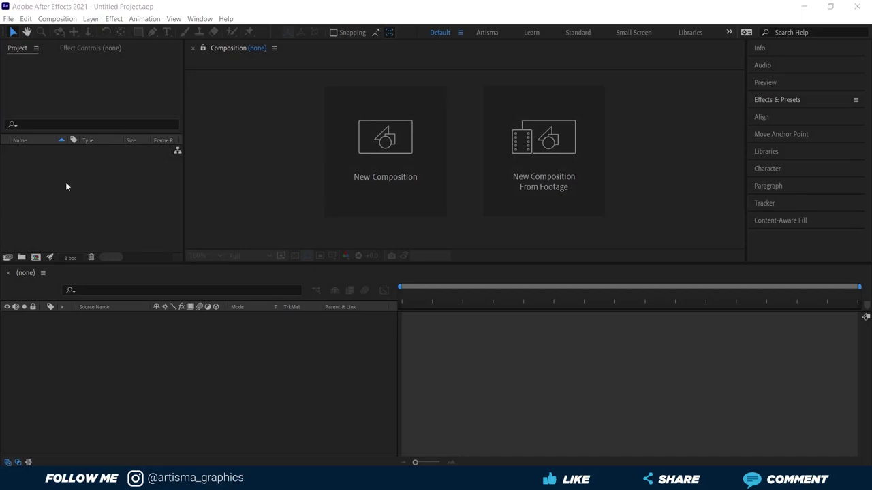
- Import Hormuud logo.ai from the Project panel as Composition - Retain Layer Sizes
{"action": "right_click", "coordinate": [65, 174]}
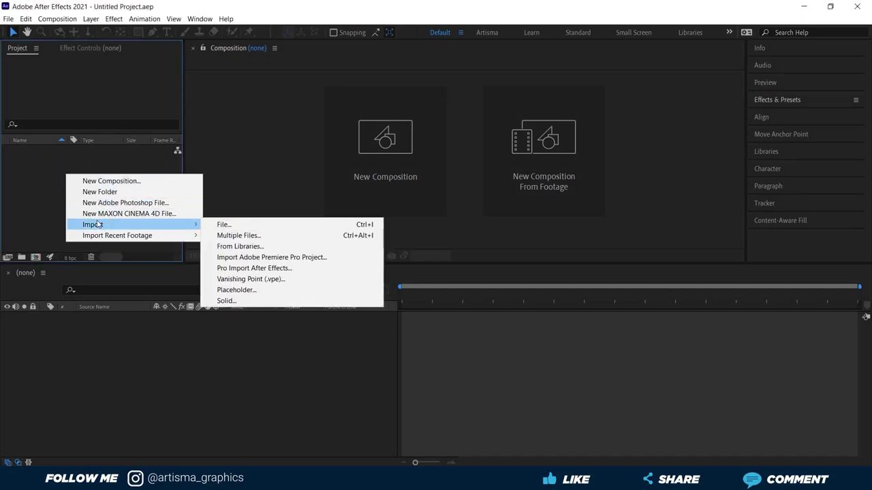
{"action": "left_click", "coordinate": [48, 173]}
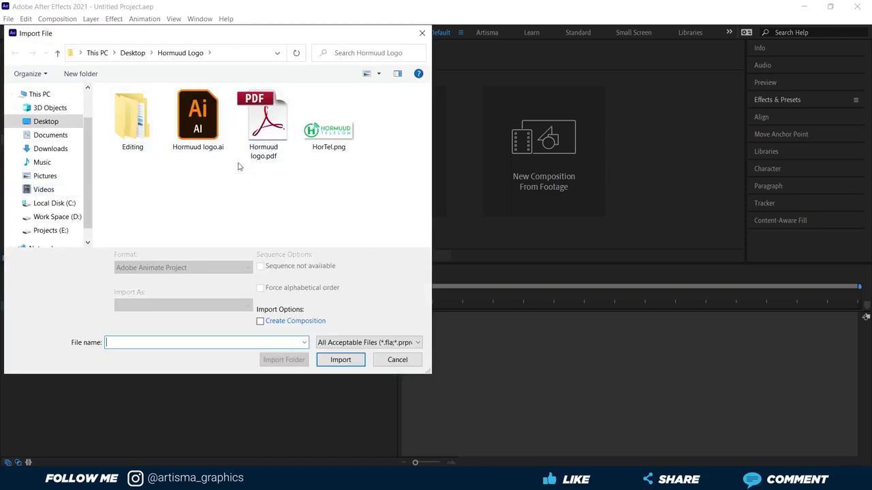
{"action": "left_click", "coordinate": [203, 122]}
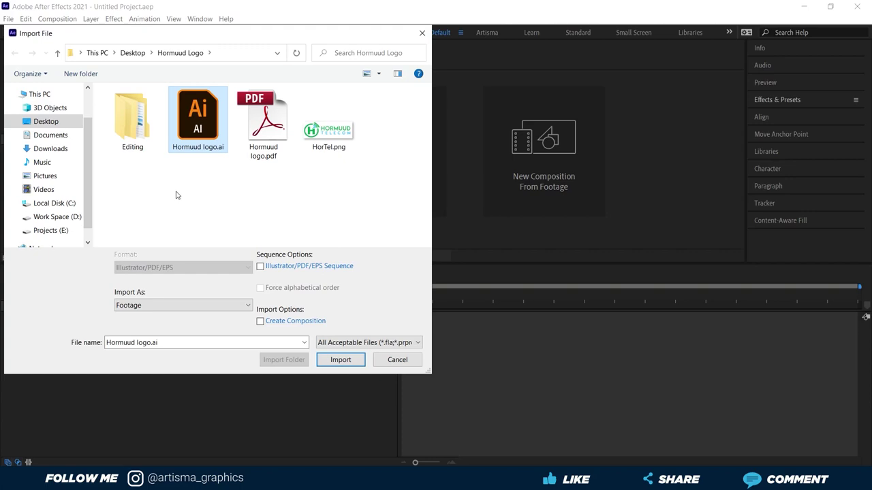
{"action": "left_click", "coordinate": [221, 308]}
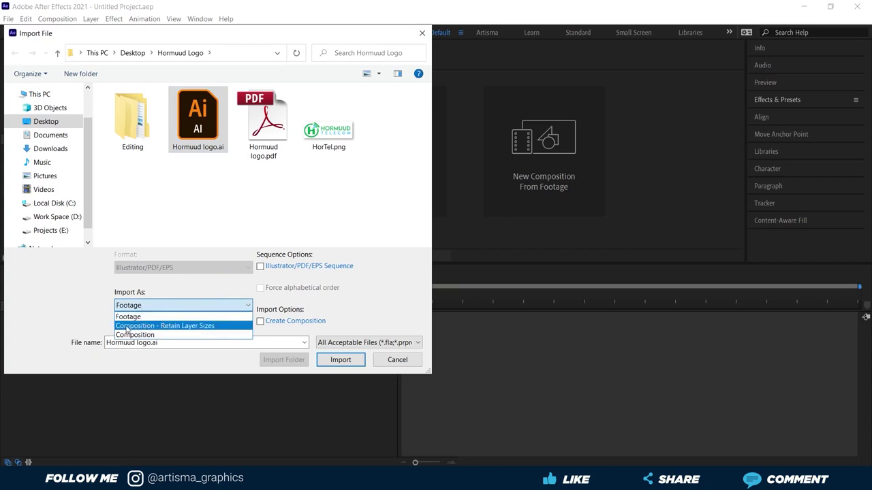
{"action": "left_click", "coordinate": [219, 327]}
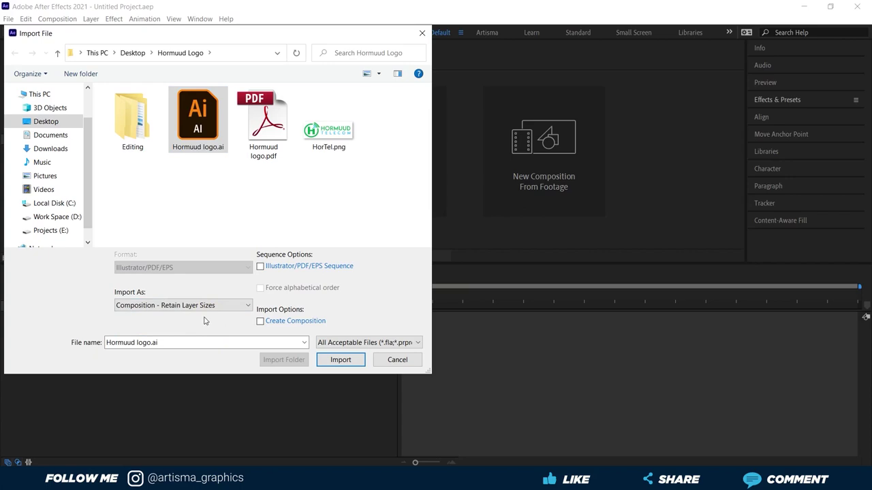
{"action": "left_click", "coordinate": [338, 362]}
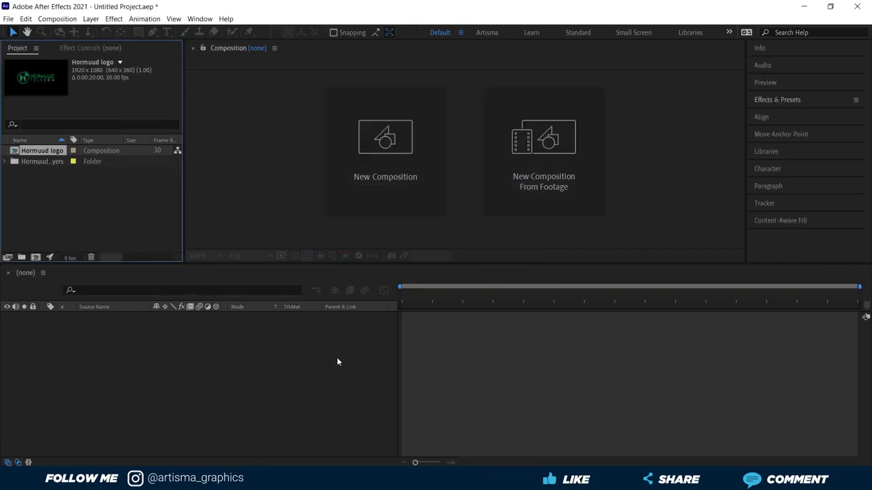
- Expand the Hormuud Layers folder to view its eight .ai files, then collapse it
{"action": "left_click", "coordinate": [5, 161]}
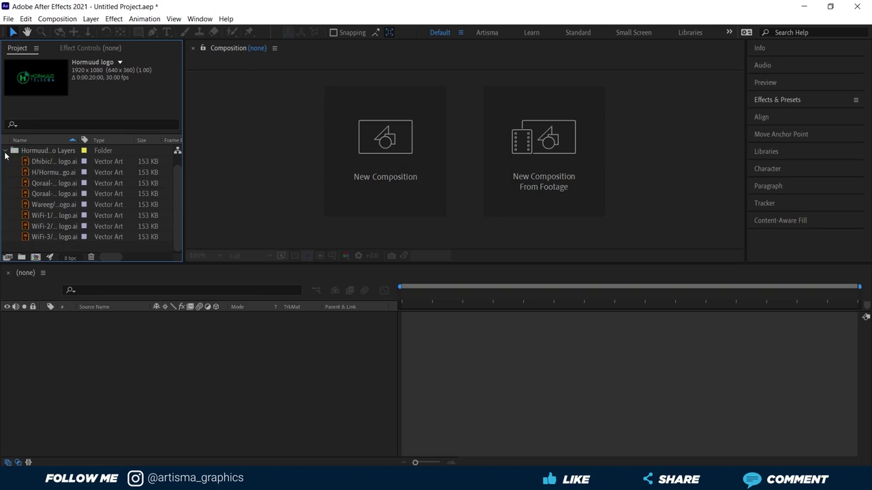
{"action": "left_click", "coordinate": [4, 151]}
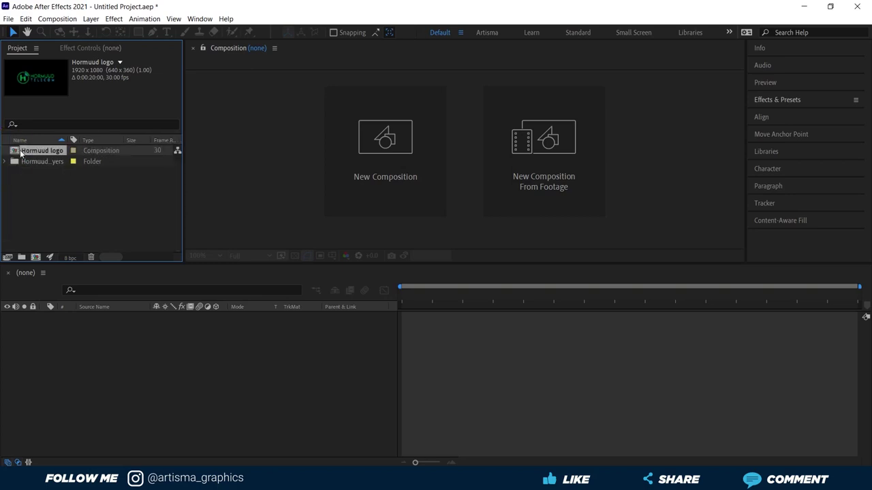
- Open the Hormuud logo composition and briefly hide and reshow the H layer
{"action": "double_click", "coordinate": [20, 152]}
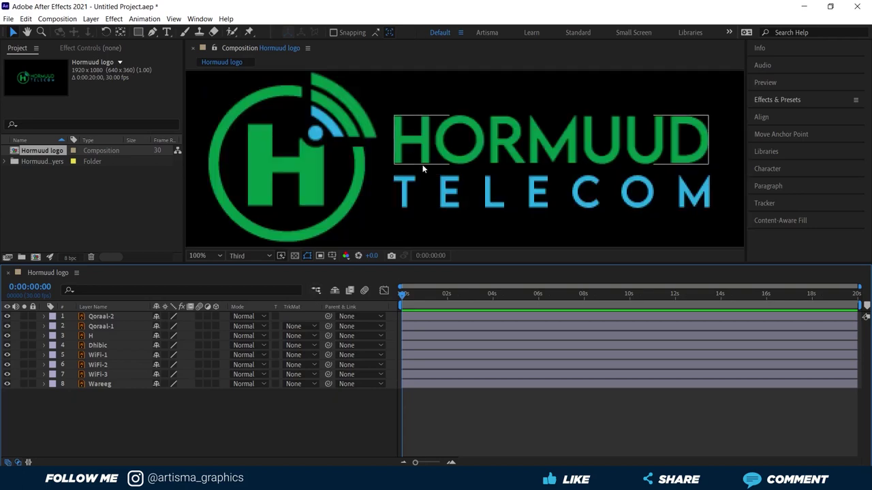
{"action": "scroll", "coordinate": [422, 169], "scroll_direction": "down", "scroll_amount": 2}
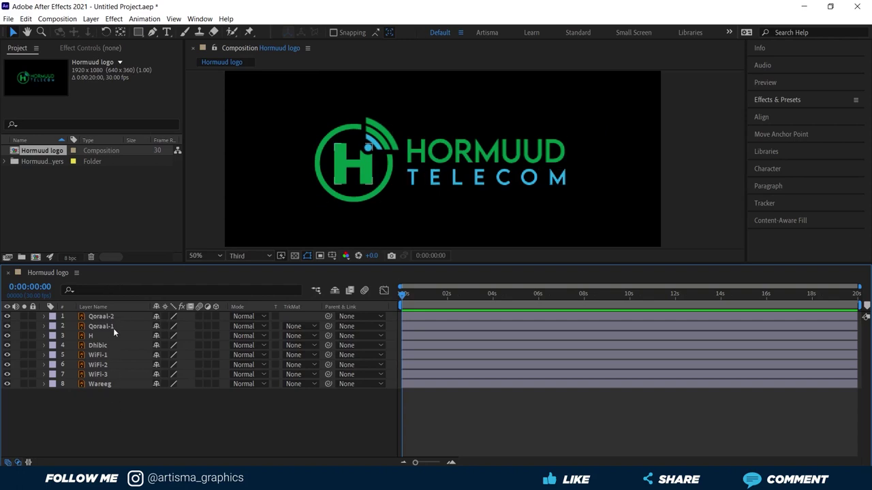
{"action": "left_click", "coordinate": [7, 335]}
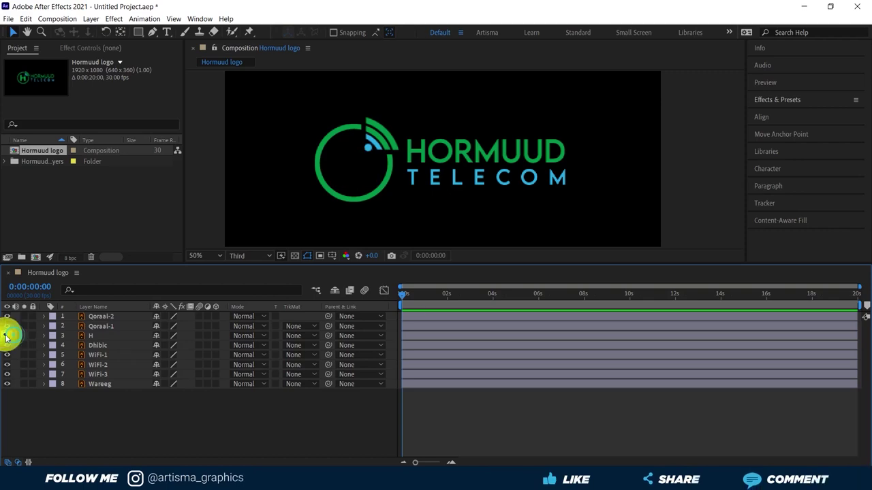
{"action": "left_click", "coordinate": [6, 336]}
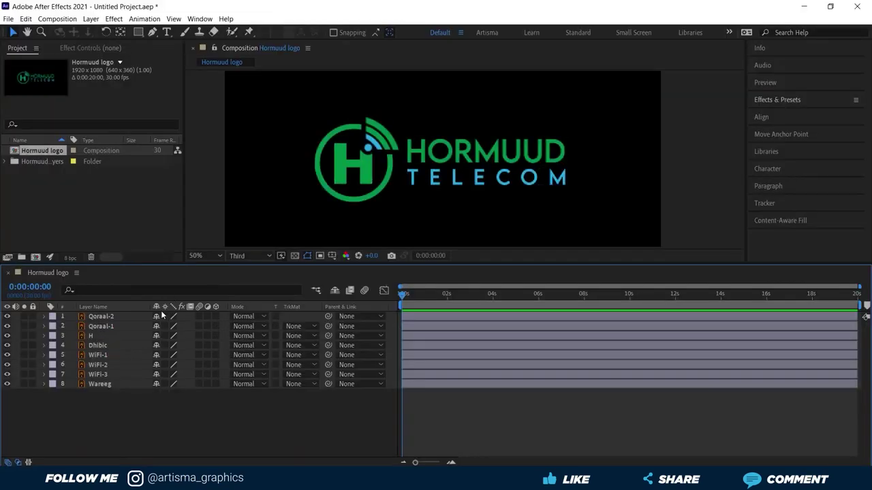
- Enable Collapse Transformations on all eight layers, Qoraal-2 through Wareeg
{"action": "left_click", "coordinate": [165, 317]}
{"action": "left_click", "coordinate": [165, 326]}
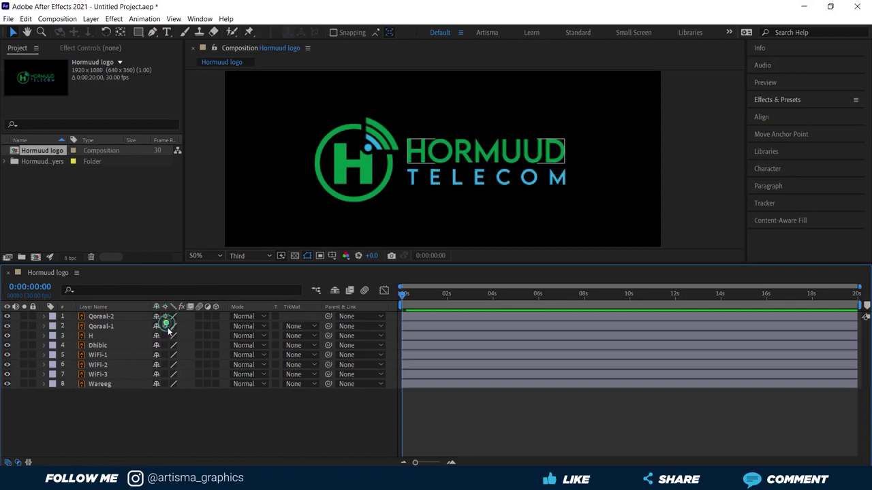
{"action": "left_click", "coordinate": [165, 336]}
{"action": "left_click", "coordinate": [164, 346]}
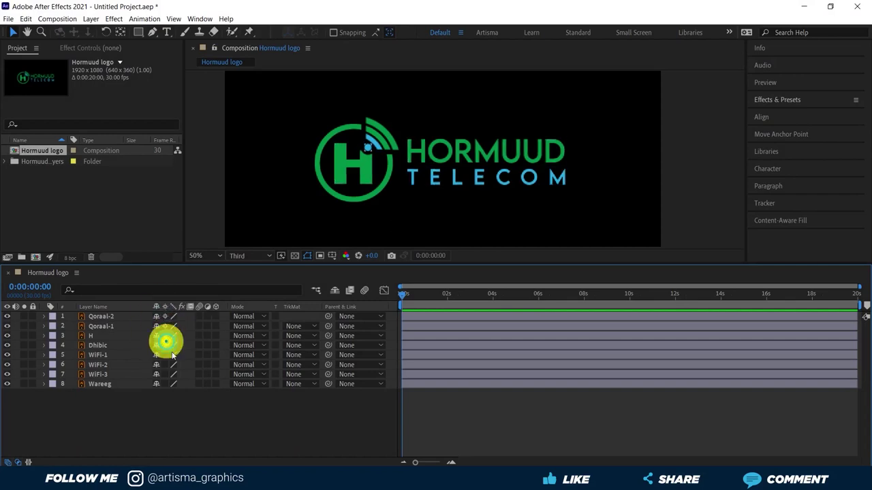
{"action": "left_click", "coordinate": [165, 355]}
{"action": "left_click", "coordinate": [165, 365]}
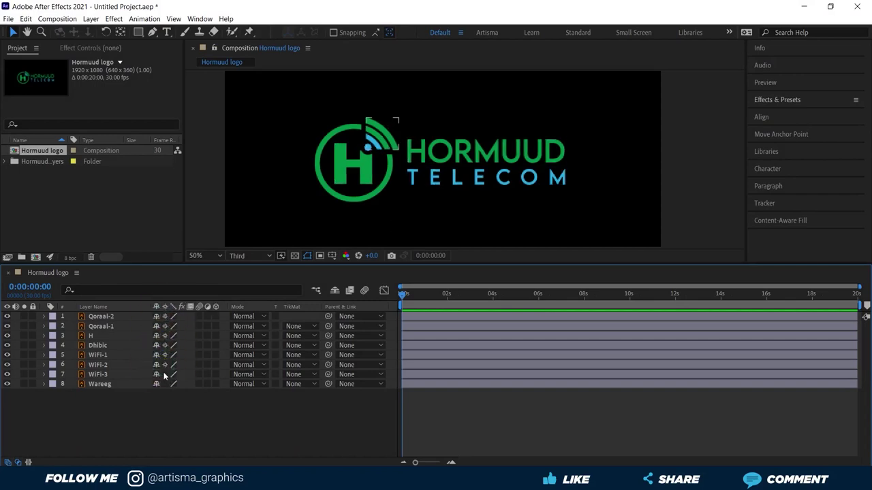
{"action": "left_click", "coordinate": [165, 374]}
{"action": "left_click", "coordinate": [165, 384]}
{"action": "left_click", "coordinate": [249, 259]}
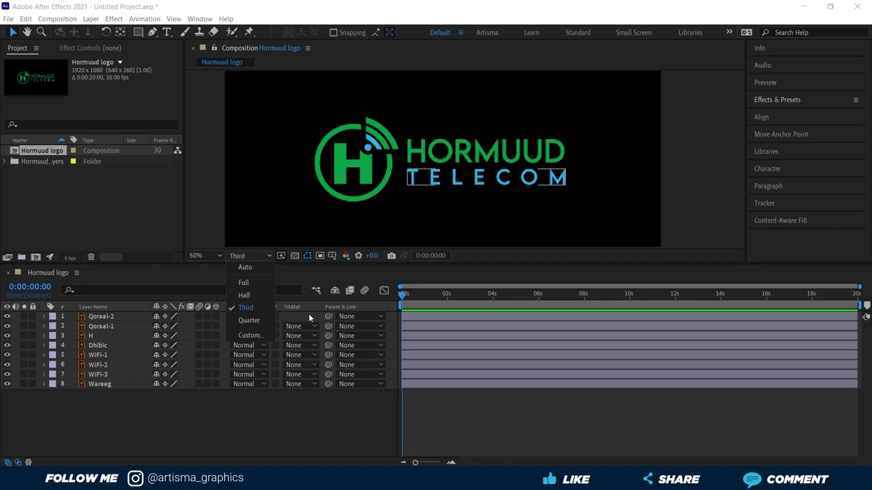
{"action": "left_click", "coordinate": [250, 283]}
{"action": "scroll", "coordinate": [444, 162], "scroll_direction": "up", "scroll_amount": 2}
{"action": "scroll", "coordinate": [469, 133], "scroll_direction": "up", "scroll_amount": 2}
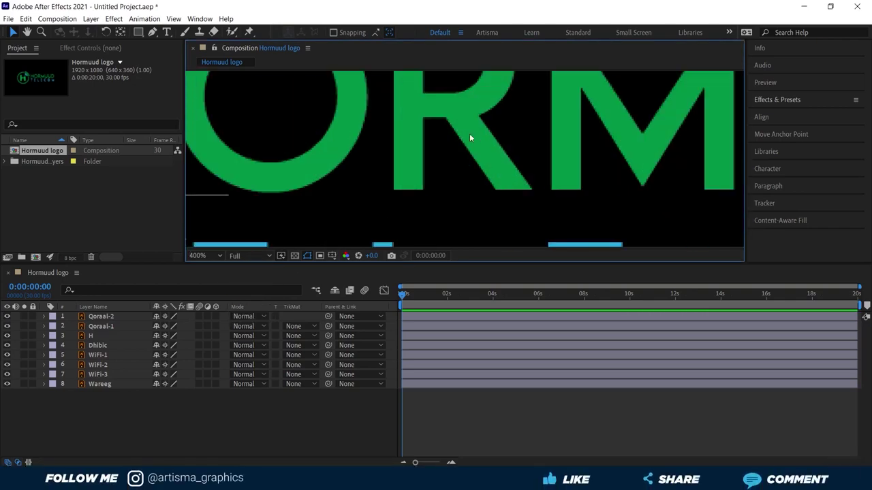
{"action": "scroll", "coordinate": [447, 125], "scroll_direction": "down", "scroll_amount": 2}
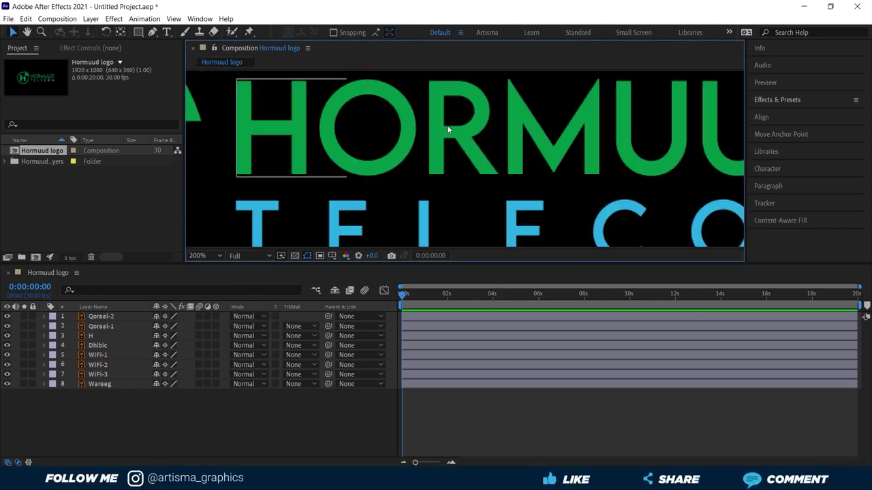
{"action": "left_click", "coordinate": [250, 256]}
{"action": "left_click", "coordinate": [245, 308]}
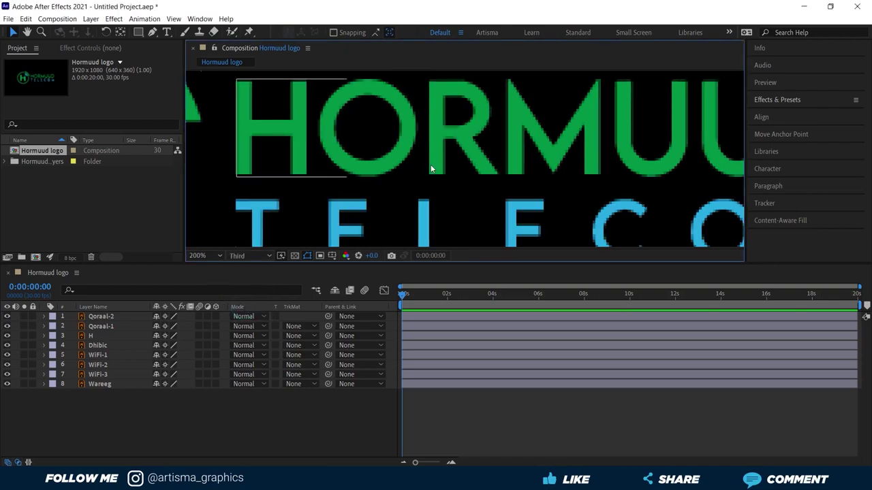
{"action": "scroll", "coordinate": [431, 168], "scroll_direction": "down", "scroll_amount": 2}
{"action": "scroll", "coordinate": [431, 168], "scroll_direction": "down", "scroll_amount": 2}
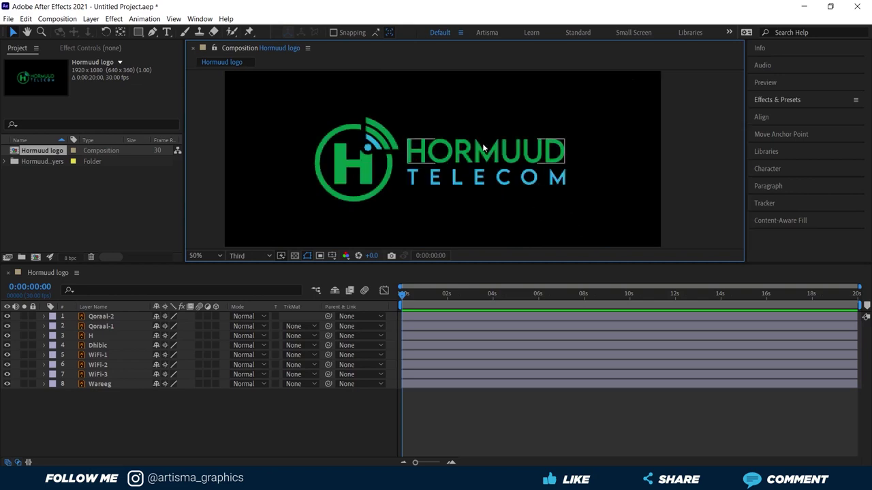
{"action": "scroll", "coordinate": [482, 143], "scroll_direction": "down", "scroll_amount": 2}
{"action": "left_click", "coordinate": [99, 412]}
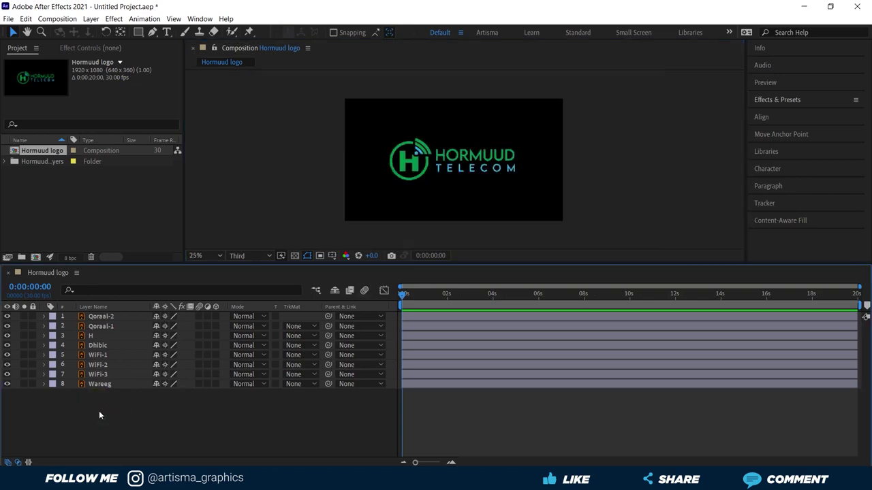
{"action": "left_click", "coordinate": [88, 408]}
- Pre-compose layers H through Wareeg into a new composition named 'Logo'
{"action": "left_click_drag", "start_coordinate": [88, 410], "coordinate": [121, 332]}
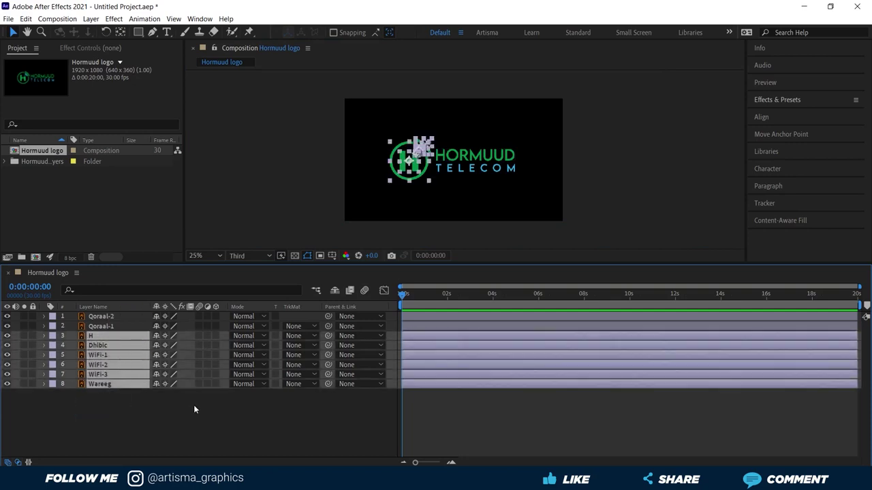
{"action": "right_click", "coordinate": [119, 374]}
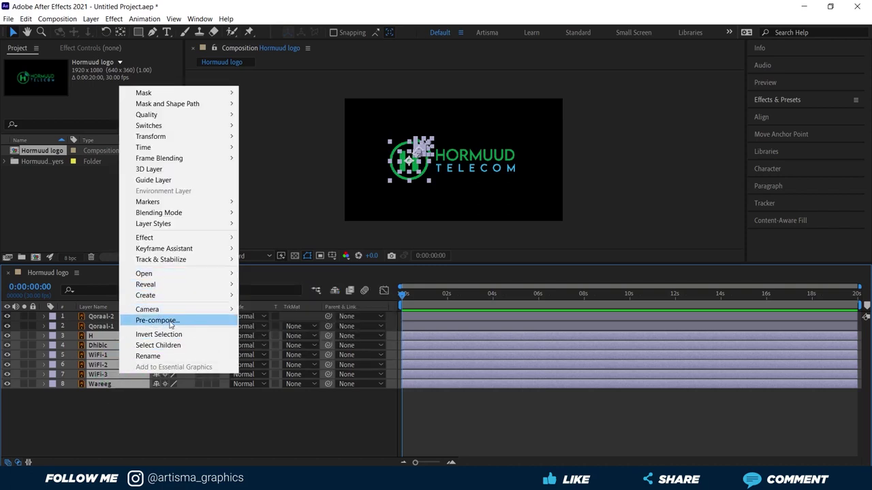
{"action": "left_click", "coordinate": [170, 323]}
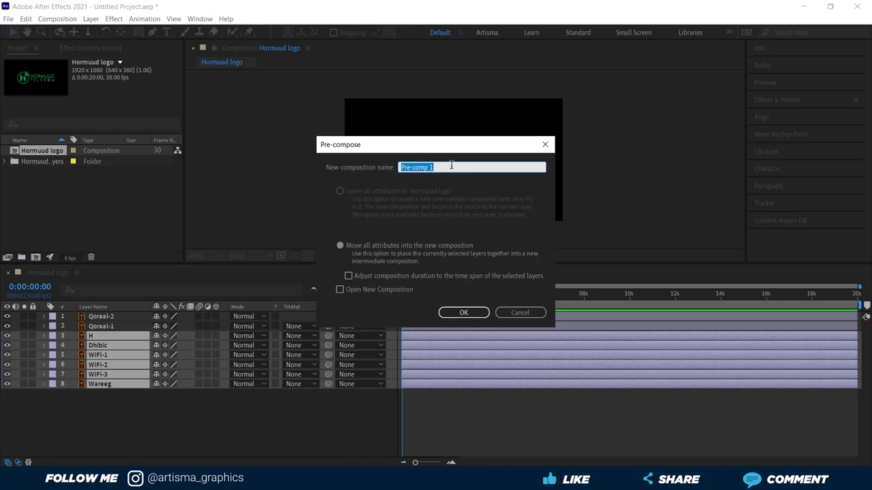
{"action": "type", "text": "Logo"}
{"action": "left_click", "coordinate": [463, 313]}
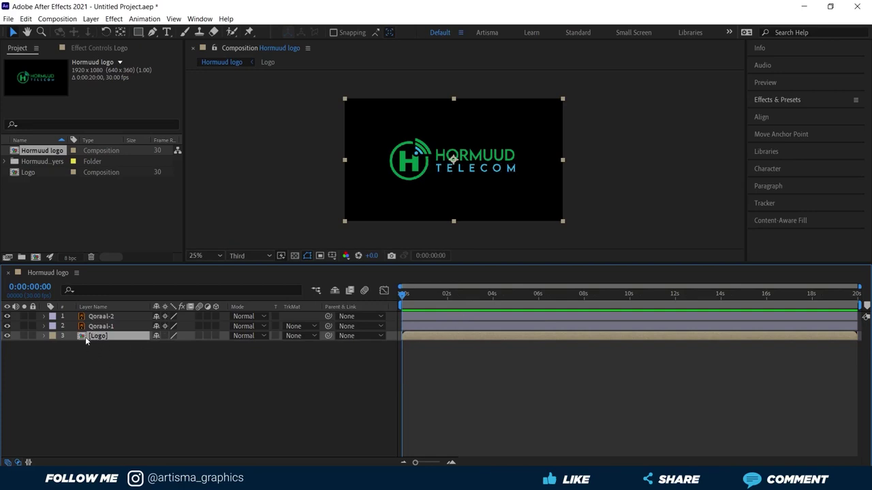
- Pre-compose Qoraal-1 and Qoraal-2 into a composition named 'Qoraalo', then deselect it
{"action": "left_click", "coordinate": [27, 173]}
{"action": "left_click_drag", "start_coordinate": [111, 370], "coordinate": [103, 320]}
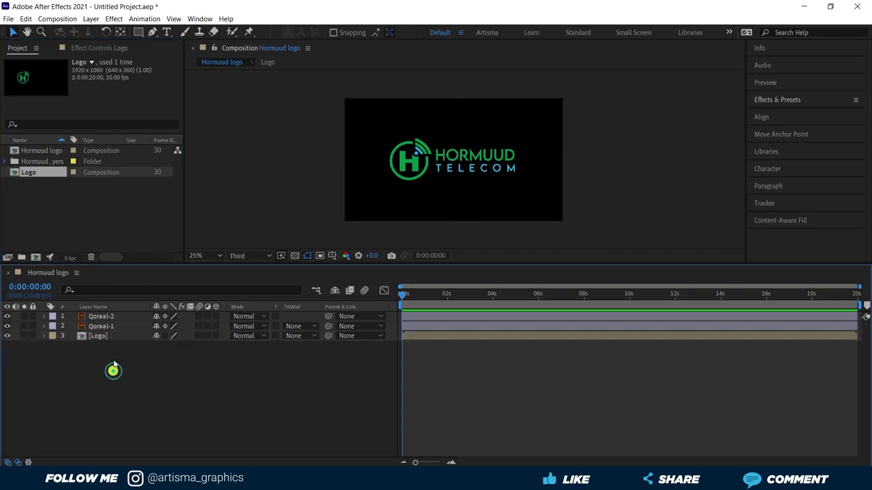
{"action": "left_click", "coordinate": [105, 318], "text": "shift"}
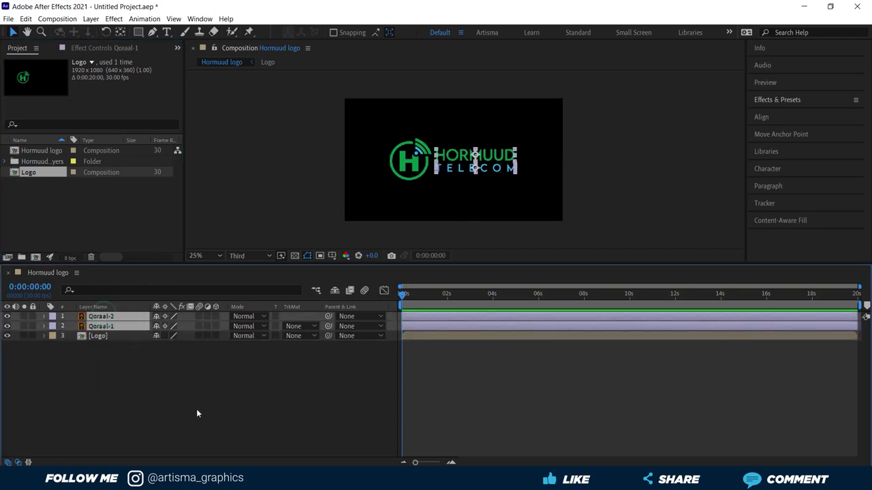
{"action": "right_click", "coordinate": [167, 385]}
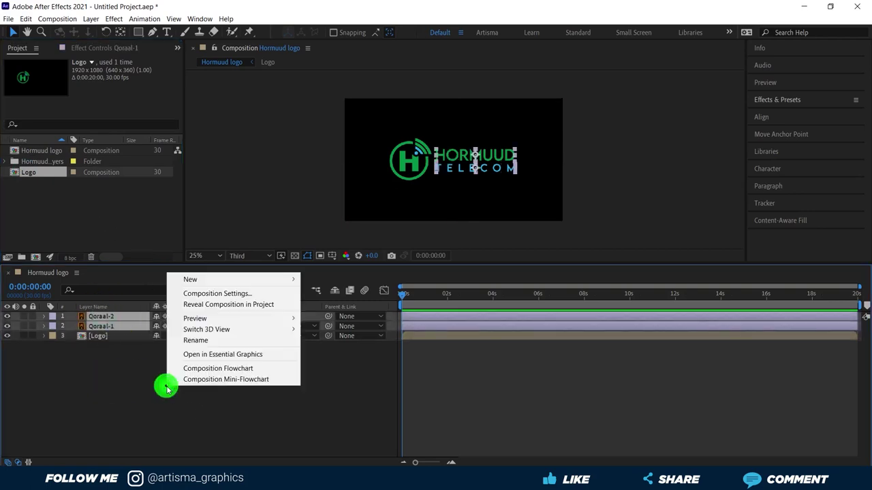
{"action": "right_click", "coordinate": [101, 319]}
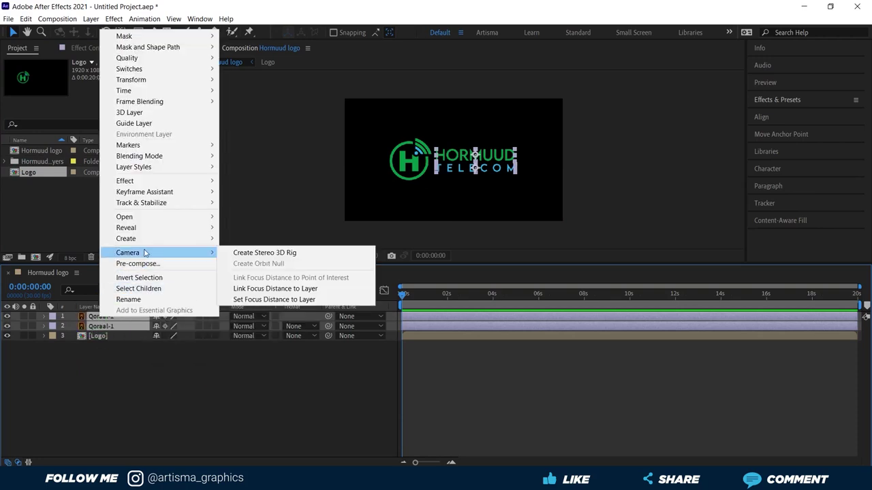
{"action": "left_click", "coordinate": [171, 264]}
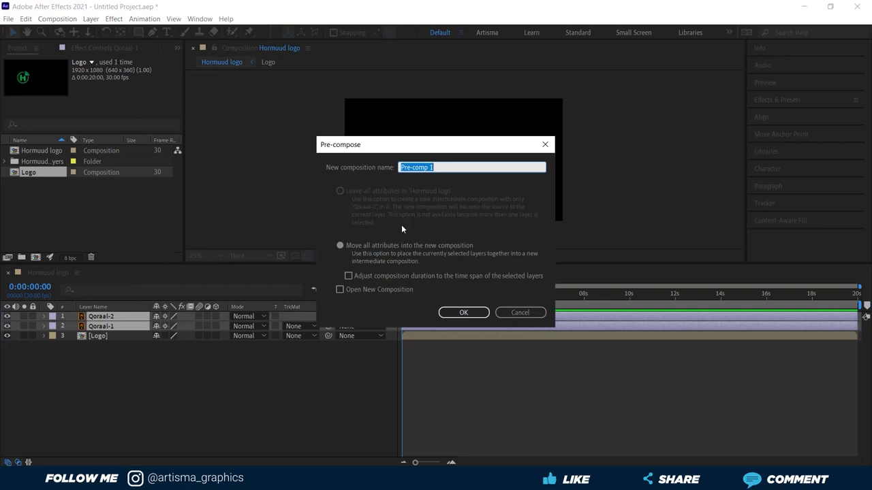
{"action": "type", "text": "Qo"}
{"action": "type", "text": "raa"}
{"action": "type", "text": "lo"}
{"action": "left_click", "coordinate": [462, 312]}
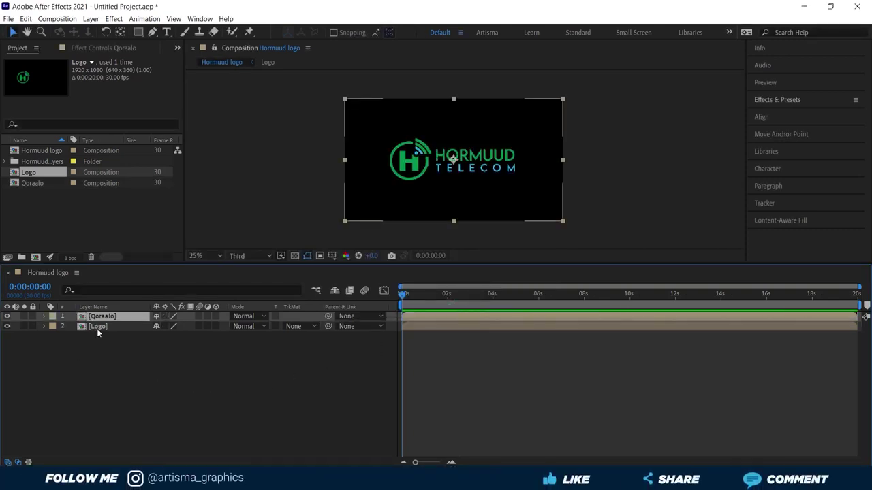
{"action": "left_click", "coordinate": [89, 347]}
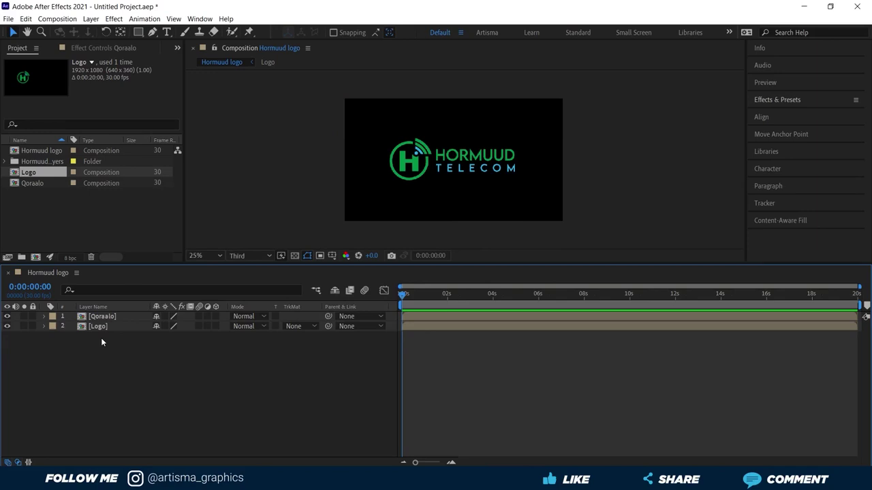
- Open the Logo precomp to show its layers H, Dhibic, WiFi-1 to WiFi-3 and Wareeg
{"action": "double_click", "coordinate": [84, 327]}
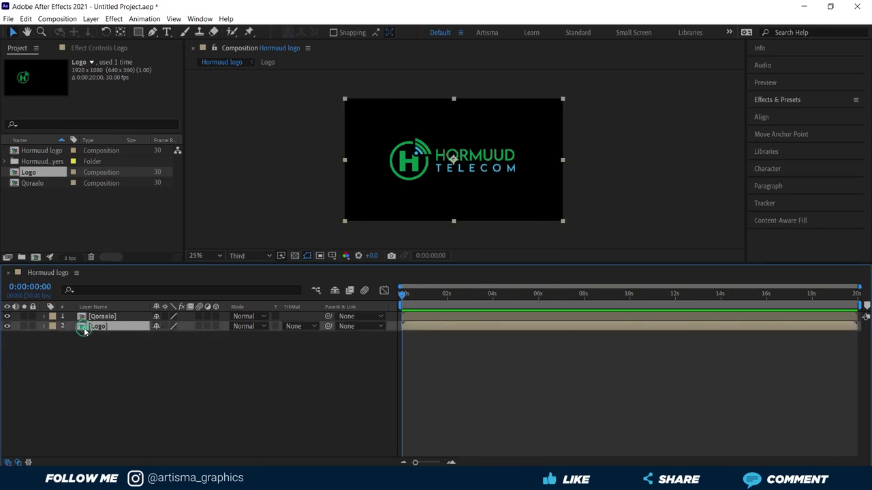
{"action": "left_click_drag", "start_coordinate": [65, 403], "coordinate": [126, 313]}
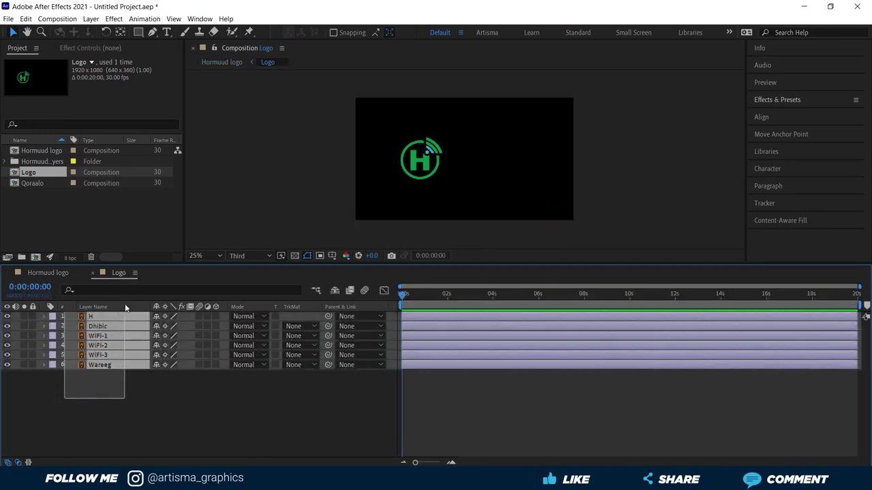
{"action": "left_click", "coordinate": [292, 154]}
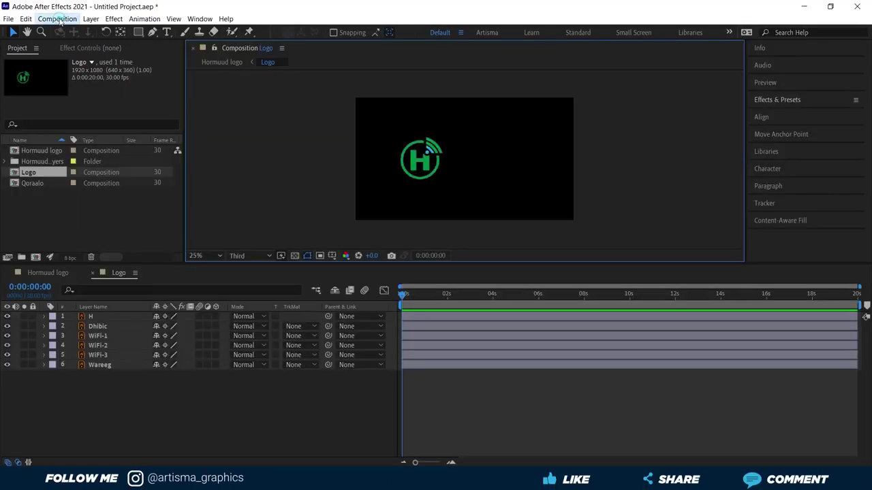
- Change the Logo composition's width to 1080 in Composition Settings, making it 1080×1080
{"action": "left_click", "coordinate": [58, 18]}
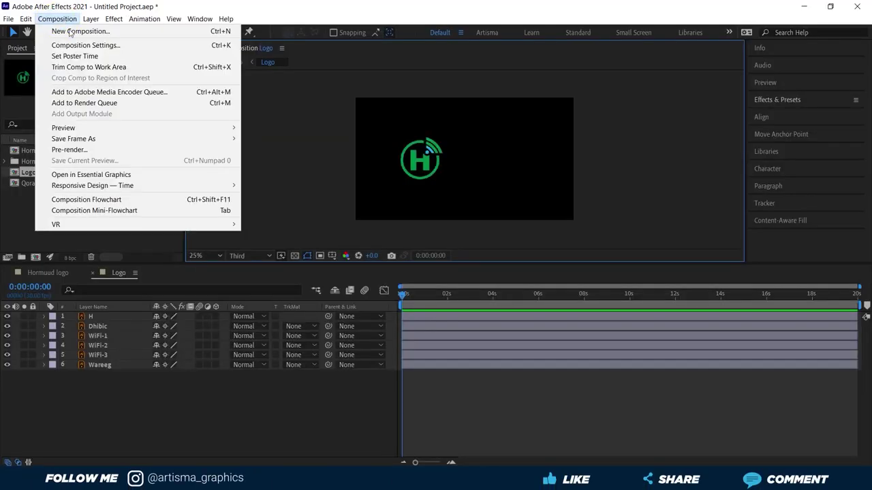
{"action": "left_click", "coordinate": [79, 45]}
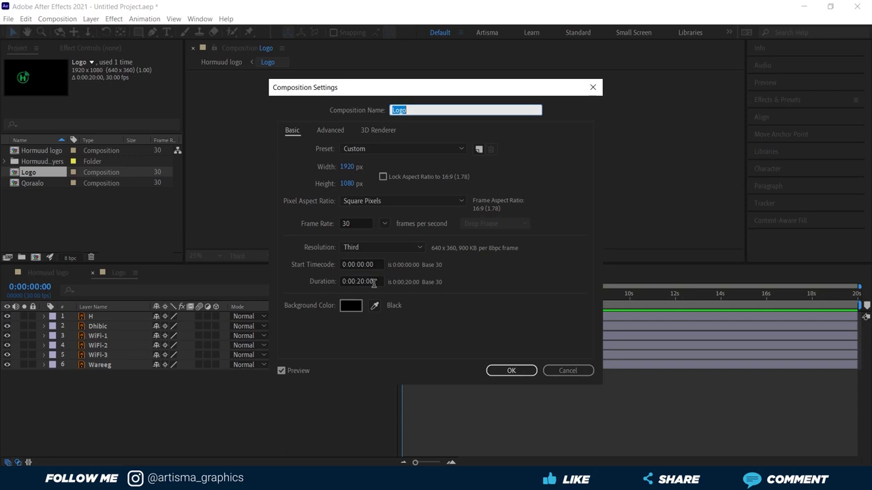
{"action": "left_click", "coordinate": [347, 169]}
{"action": "type", "text": "1"}
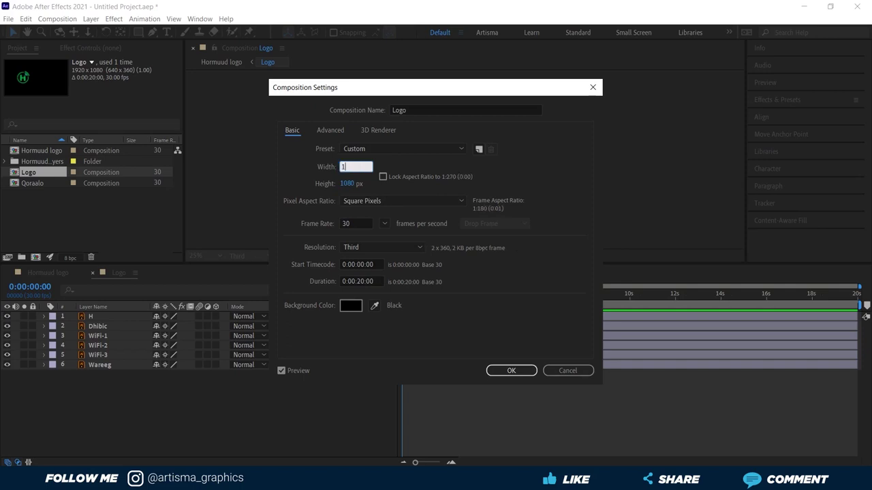
{"action": "type", "text": "080"}
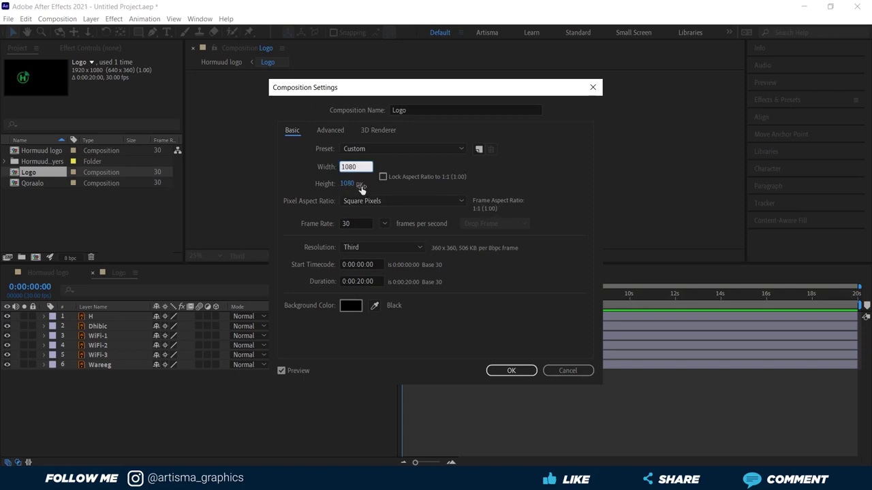
{"action": "left_click", "coordinate": [512, 372]}
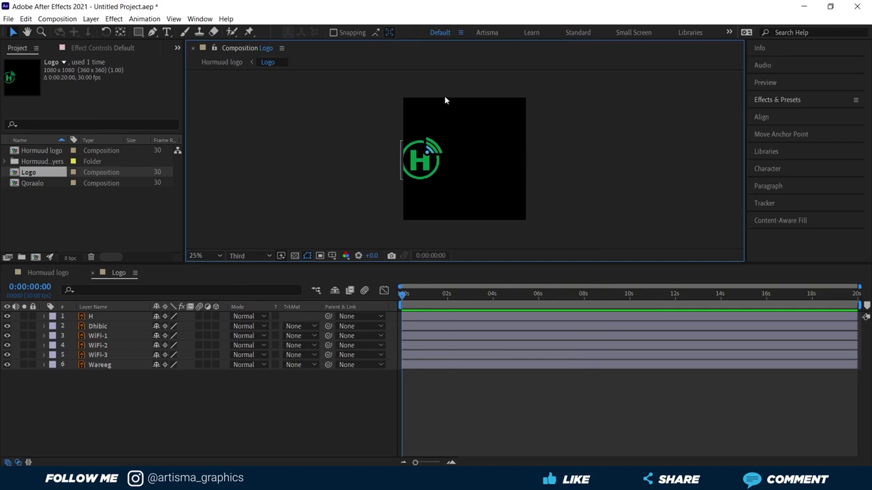
- Select all the logo layers and drag the emblem to the centre of the comp
{"action": "left_click_drag", "start_coordinate": [369, 117], "coordinate": [506, 202]}
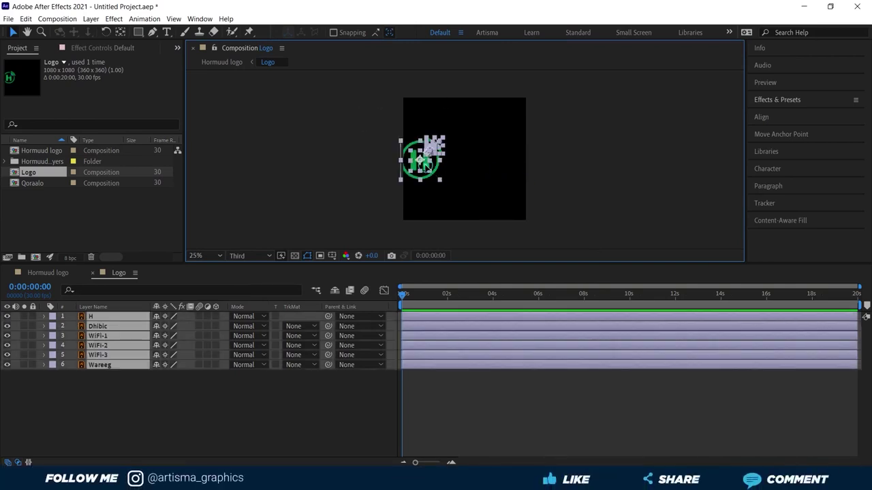
{"action": "left_click_drag", "start_coordinate": [425, 163], "coordinate": [475, 166]}
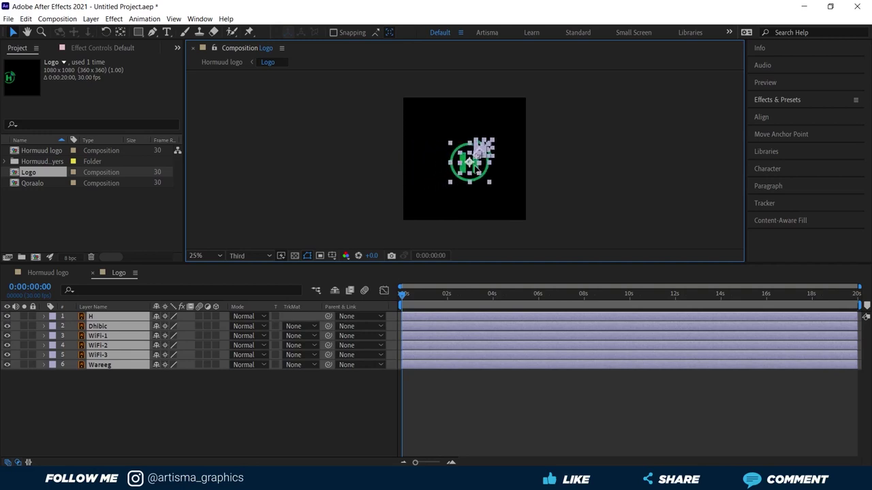
{"action": "left_click", "coordinate": [183, 384]}
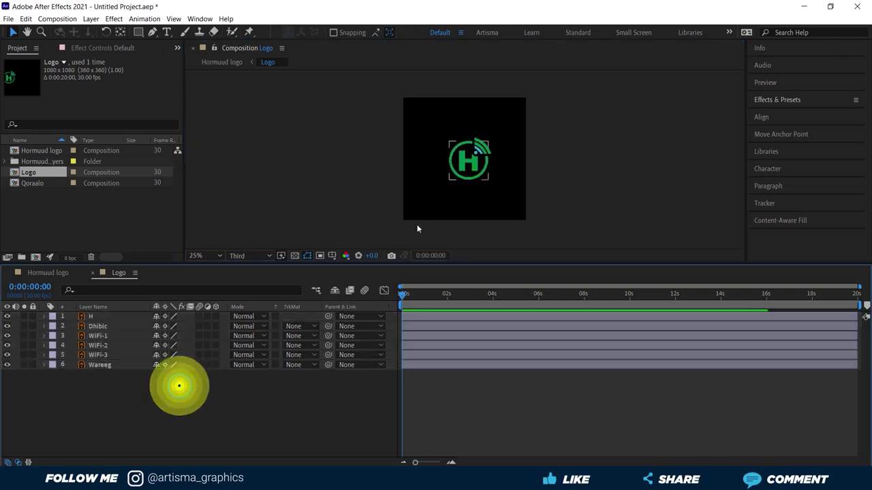
- Try scaling the six layers to 335%, then undo back to 100% and hide Scale
{"action": "left_click_drag", "start_coordinate": [96, 386], "coordinate": [124, 312]}
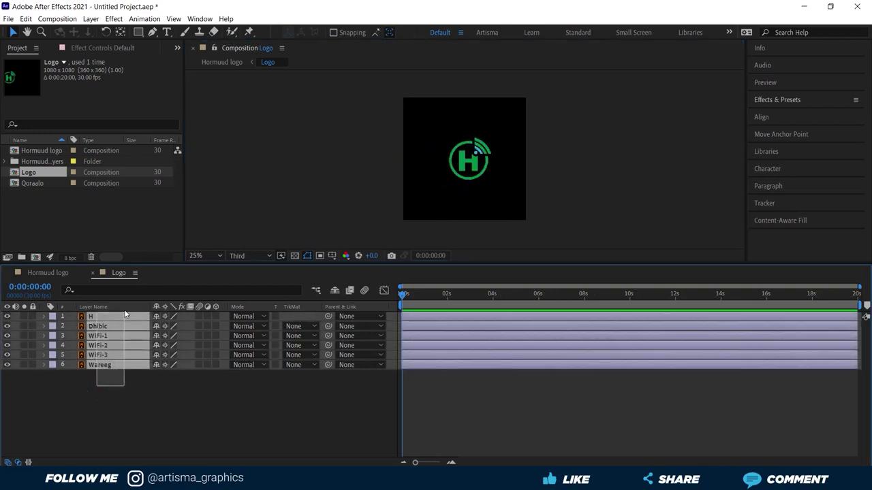
{"action": "key", "text": "s"}
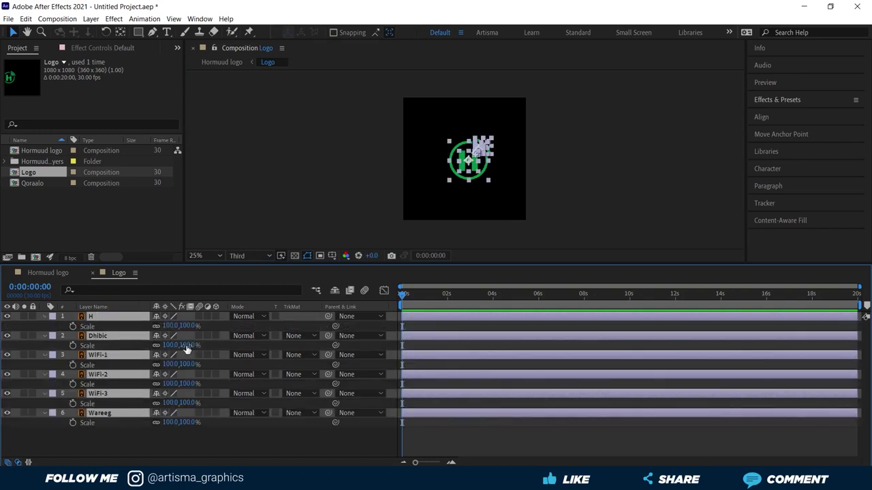
{"action": "left_click_drag", "start_coordinate": [184, 325], "coordinate": [581, 202]}
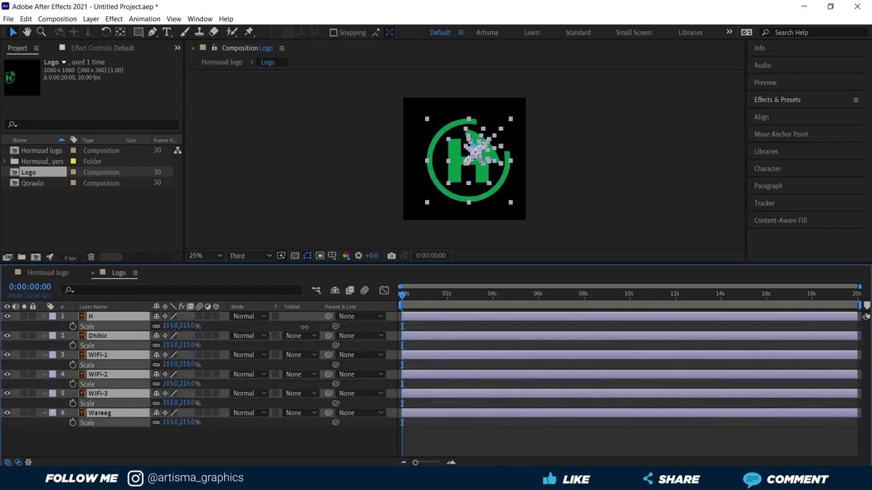
{"action": "left_click", "coordinate": [581, 203]}
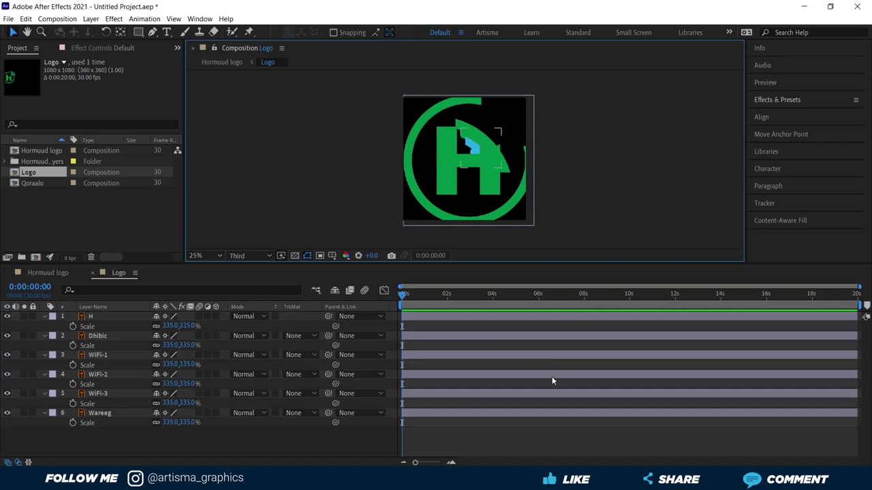
{"action": "key", "text": "ctrl+a"}
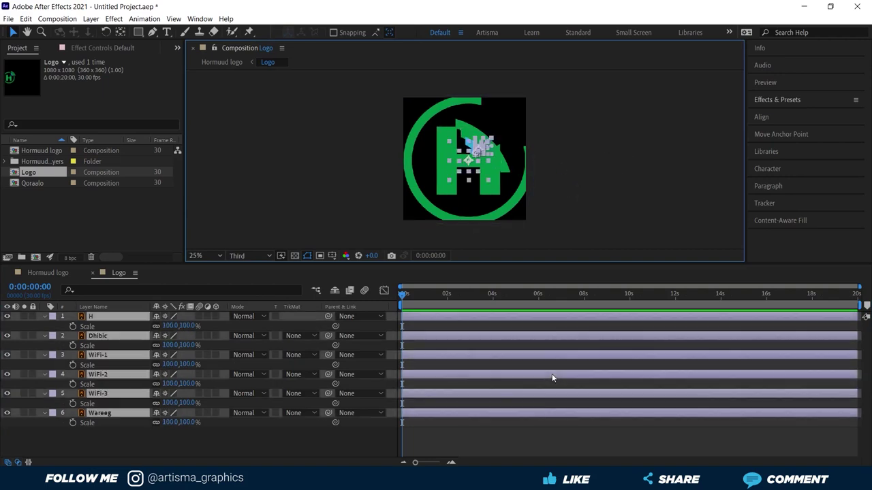
{"action": "key", "text": "ctrl+z"}
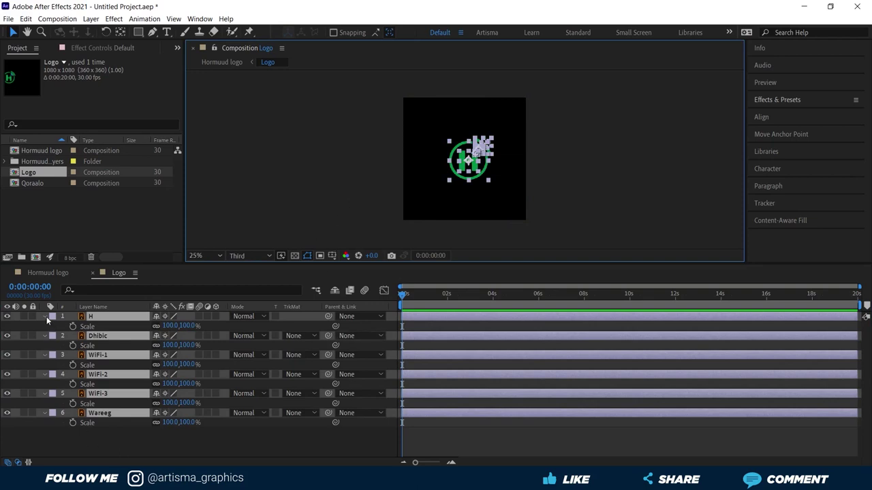
{"action": "left_click", "coordinate": [45, 317]}
{"action": "left_click", "coordinate": [119, 399]}
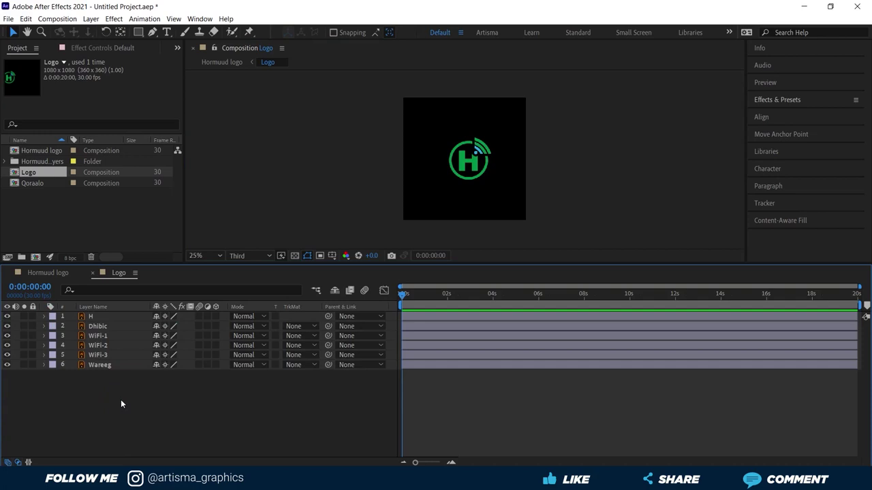
- Add a Null Object layer, Null 1, above the six emblem layers
{"action": "right_click", "coordinate": [107, 409]}
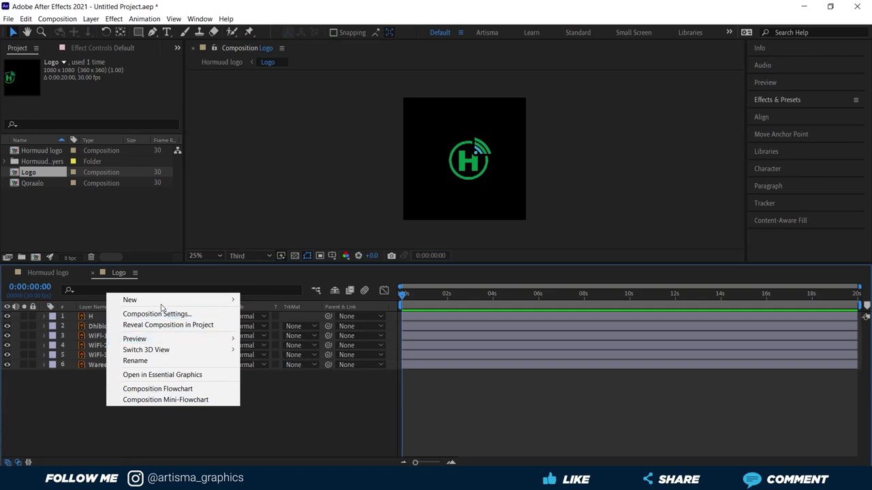
{"action": "mouse_move", "coordinate": [149, 300]}
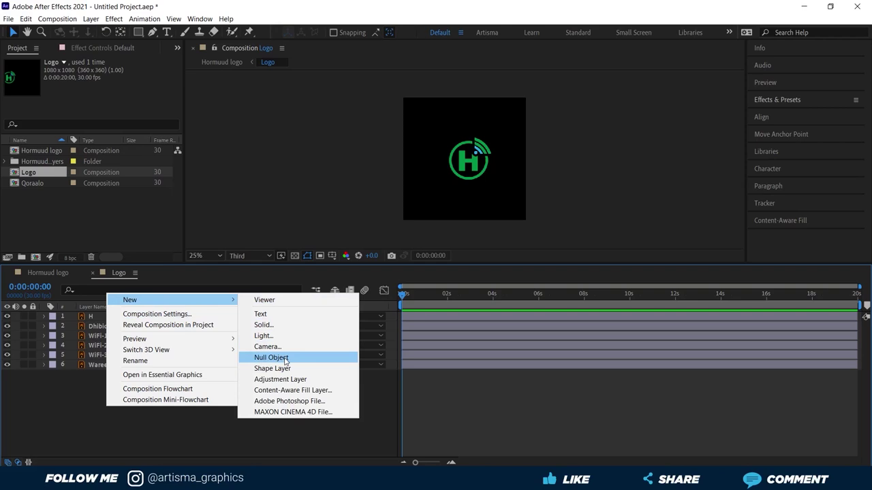
{"action": "left_click", "coordinate": [271, 358]}
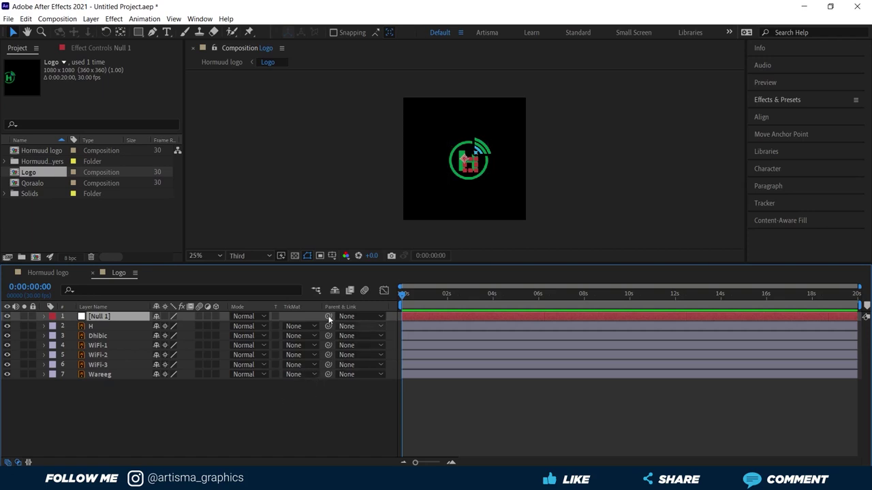
- Parent H, Dhibic, WiFi-1, WiFi-2, WiFi-3 and Wareeg each to Null 1
{"action": "left_click", "coordinate": [345, 326]}
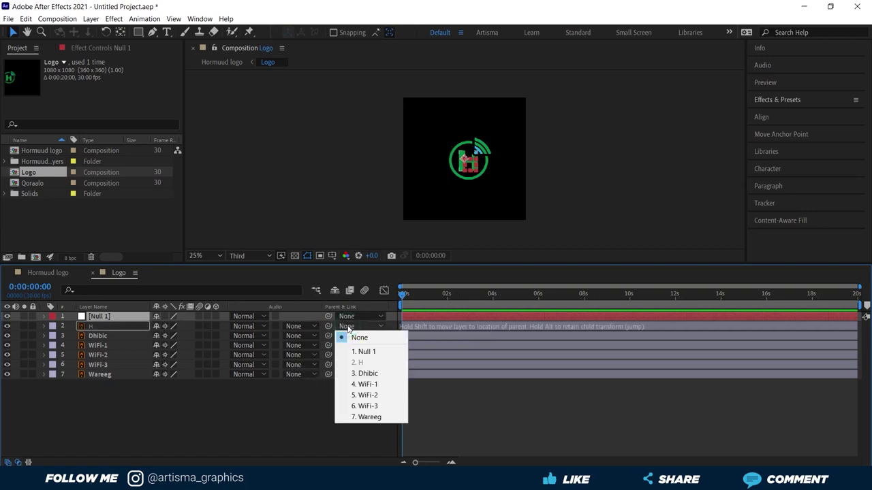
{"action": "left_click", "coordinate": [366, 352]}
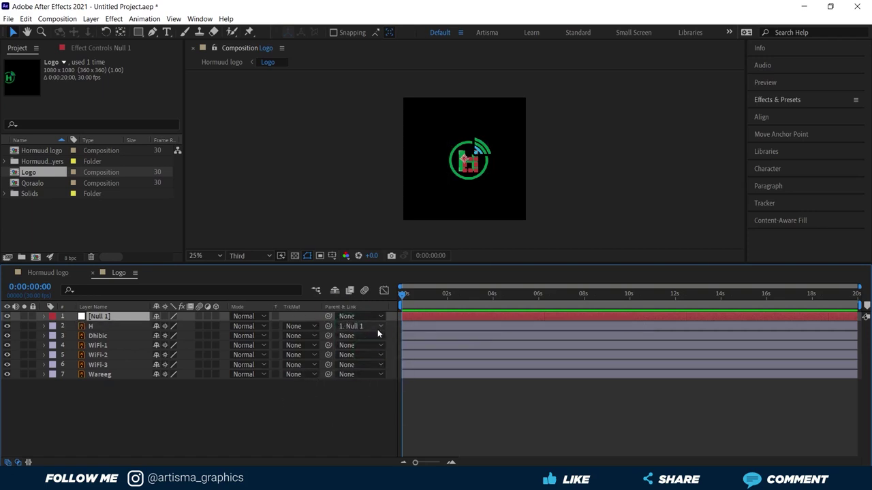
{"action": "left_click", "coordinate": [363, 336]}
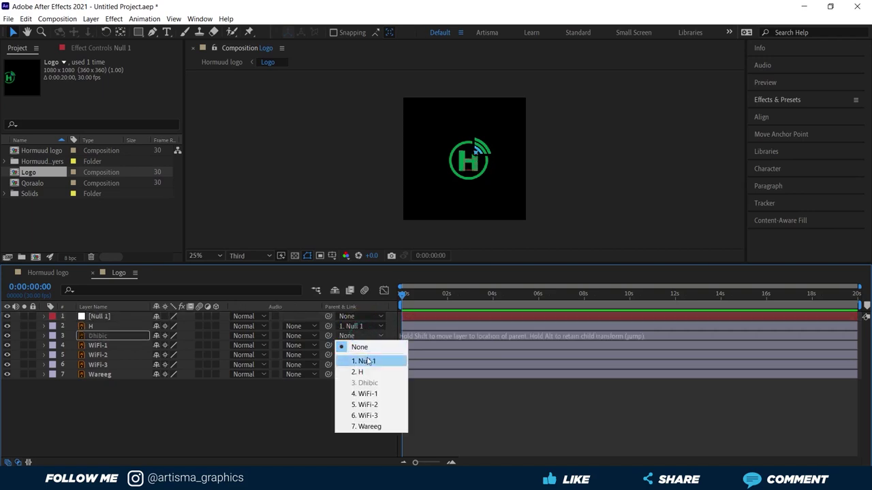
{"action": "left_click", "coordinate": [365, 361]}
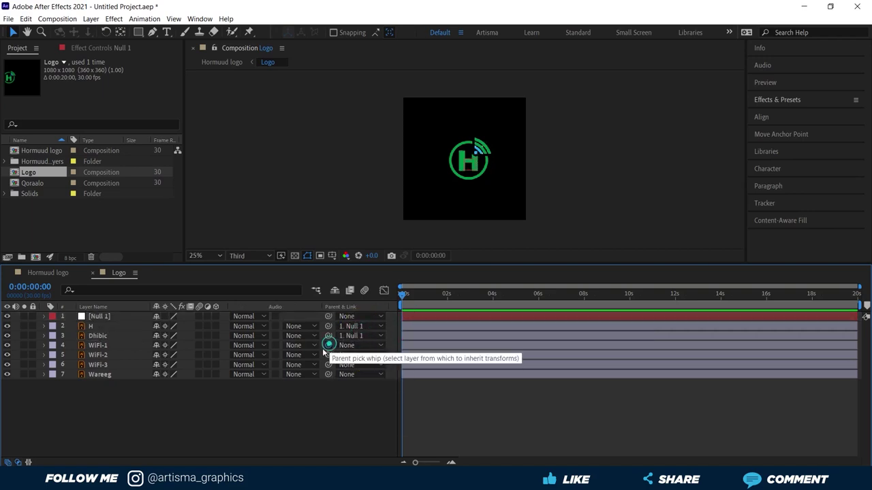
{"action": "left_click_drag", "start_coordinate": [329, 345], "coordinate": [95, 316]}
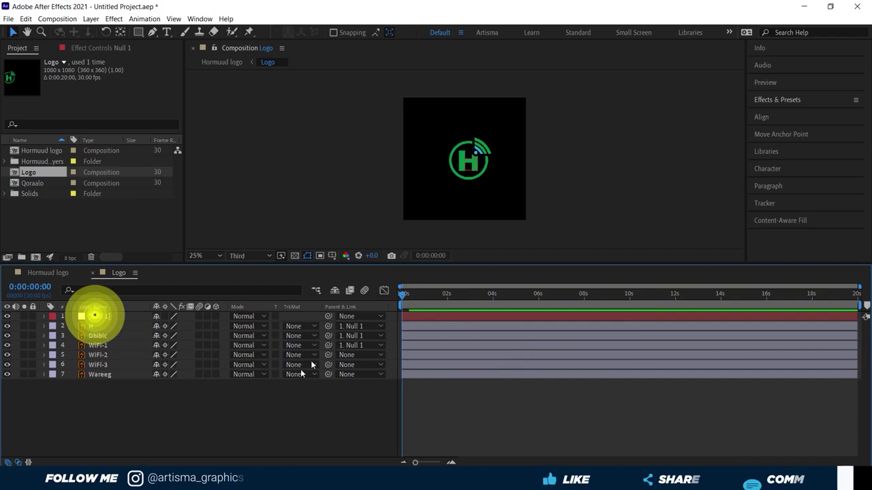
{"action": "left_click", "coordinate": [359, 355]}
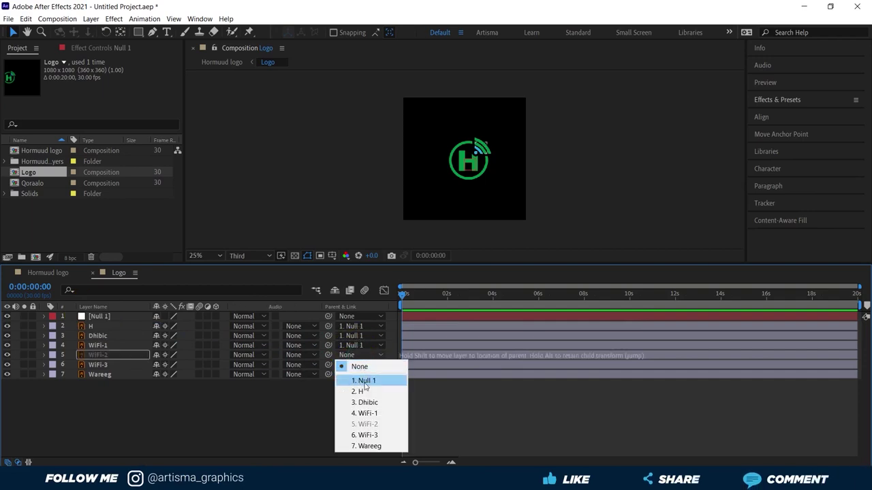
{"action": "left_click", "coordinate": [361, 380]}
{"action": "left_click", "coordinate": [359, 367]}
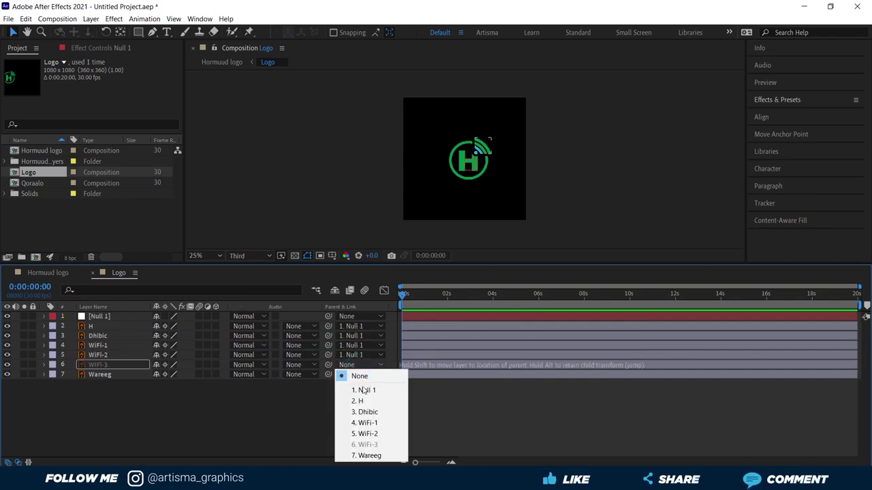
{"action": "left_click", "coordinate": [363, 390]}
{"action": "left_click", "coordinate": [358, 375]}
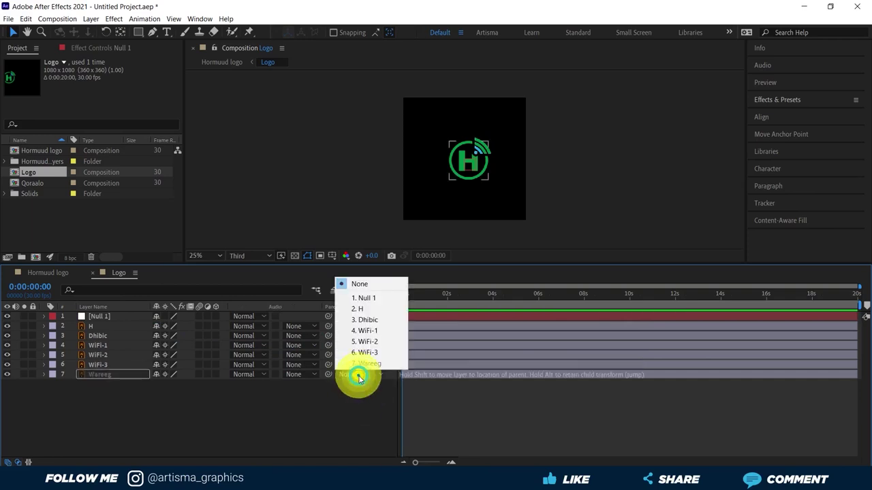
{"action": "left_click", "coordinate": [365, 300]}
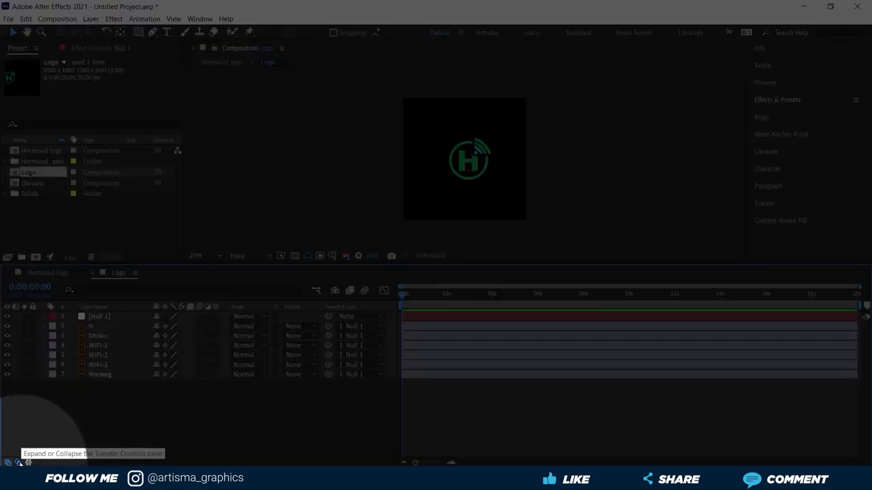
- Toggle the timeline's switch and mode/track matte columns off and back on
{"action": "left_click", "coordinate": [18, 462]}
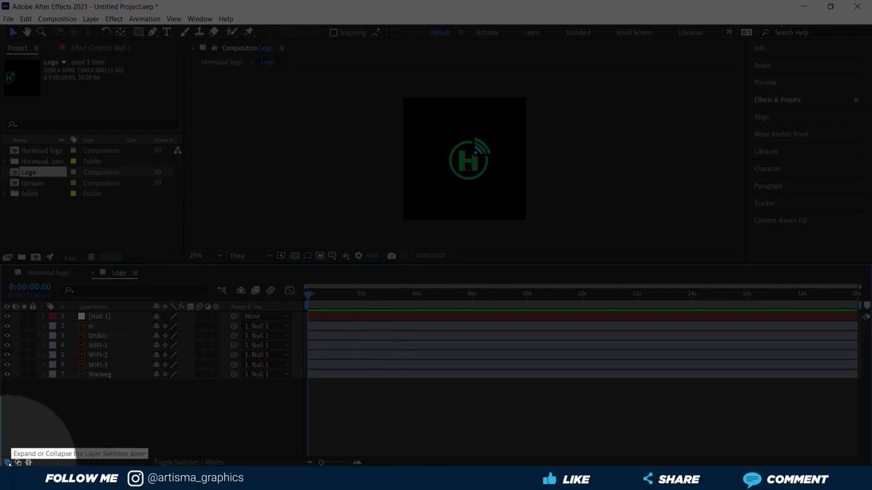
{"action": "left_click", "coordinate": [7, 462]}
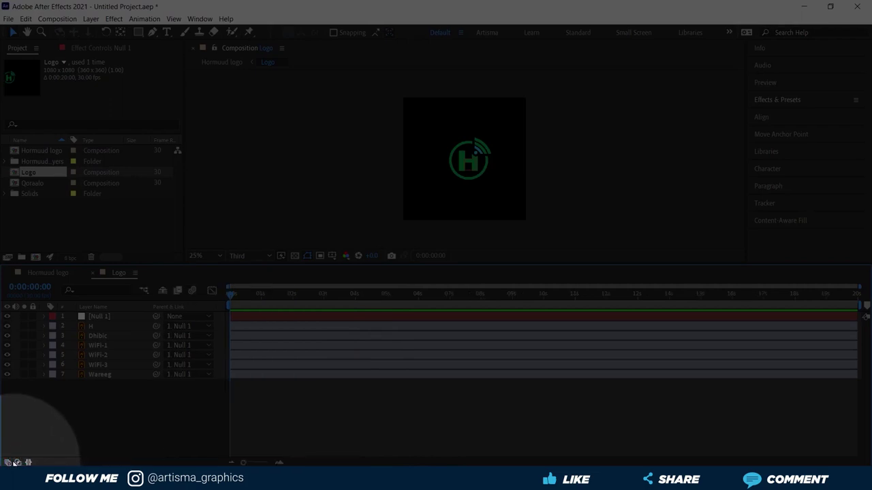
{"action": "left_click", "coordinate": [17, 462]}
{"action": "left_click", "coordinate": [18, 462]}
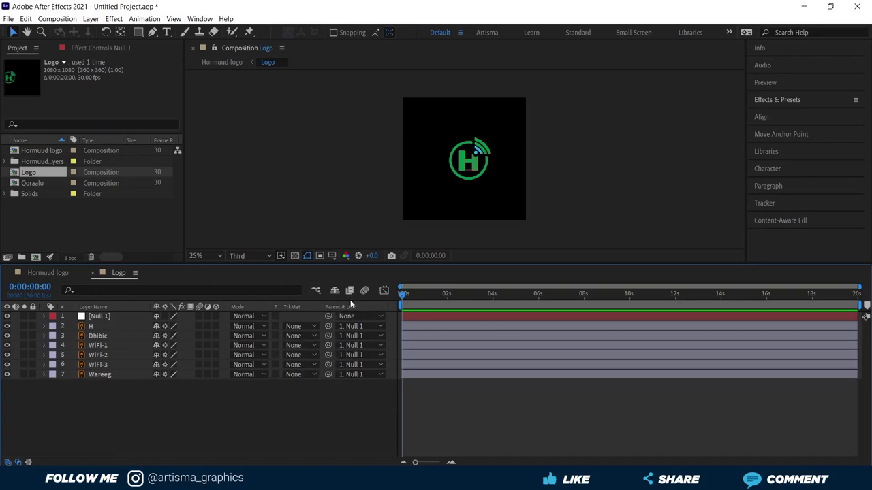
- Scale Null 1 up and shift its position left to X 492
{"action": "left_click", "coordinate": [101, 317]}
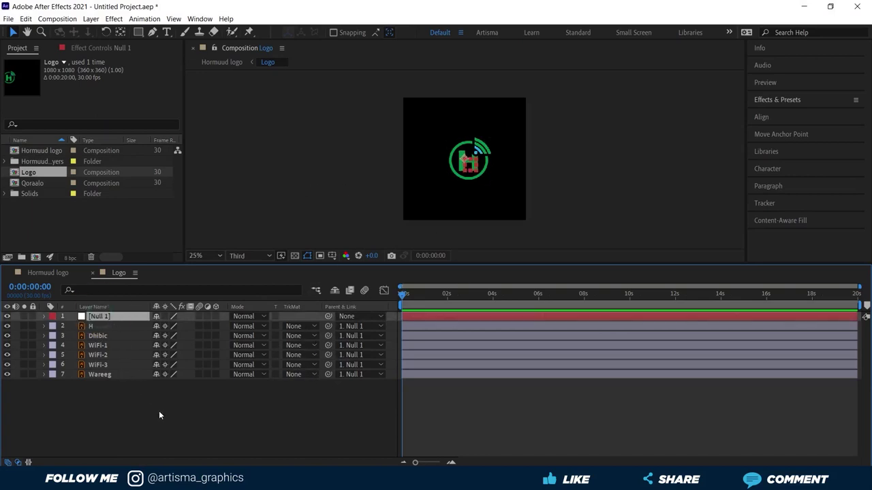
{"action": "key", "text": "s"}
{"action": "left_click_drag", "start_coordinate": [169, 325], "coordinate": [250, 327]}
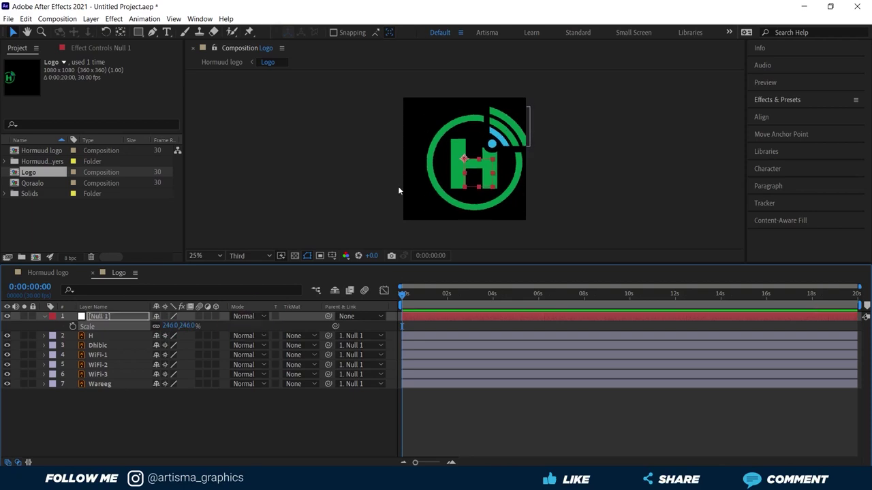
{"action": "left_click", "coordinate": [122, 315]}
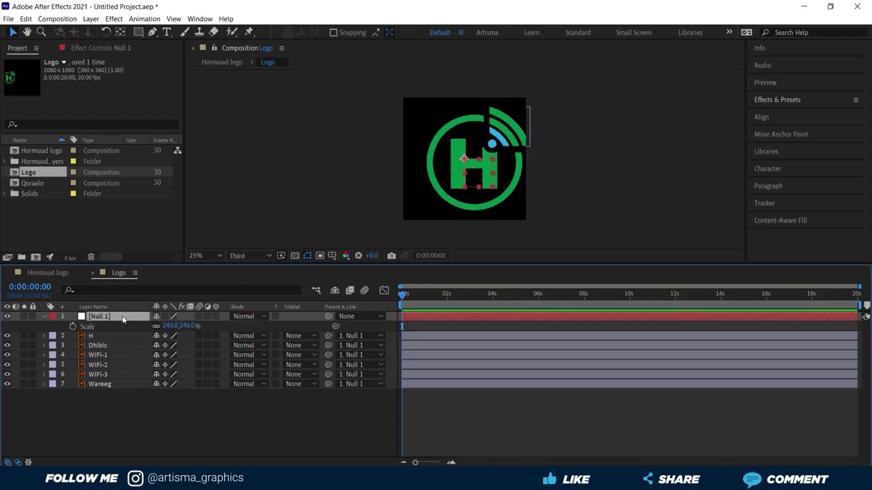
{"action": "key", "text": "p"}
{"action": "left_click_drag", "start_coordinate": [161, 326], "coordinate": [71, 316]}
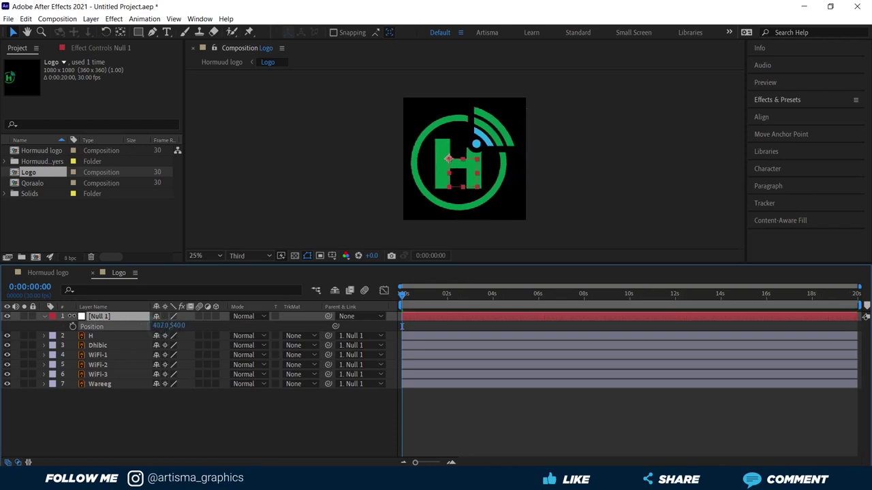
- Refine Null 1 to 266% scale and position 433, 553, then collapse it
{"action": "key", "text": "s"}
{"action": "left_click_drag", "start_coordinate": [171, 326], "coordinate": [184, 326]}
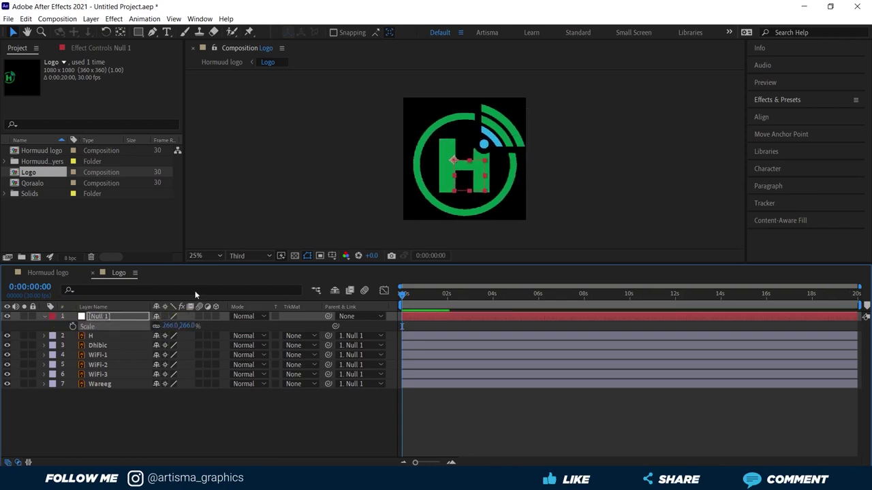
{"action": "left_click", "coordinate": [133, 317]}
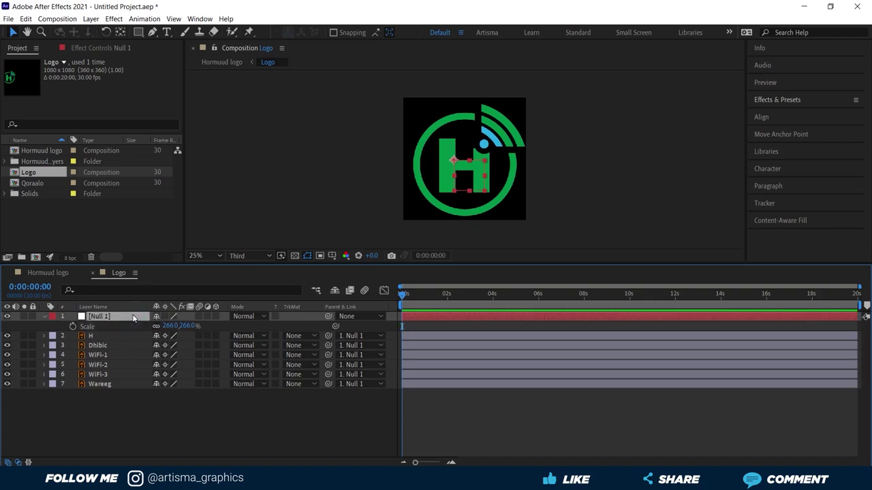
{"action": "key", "text": "p"}
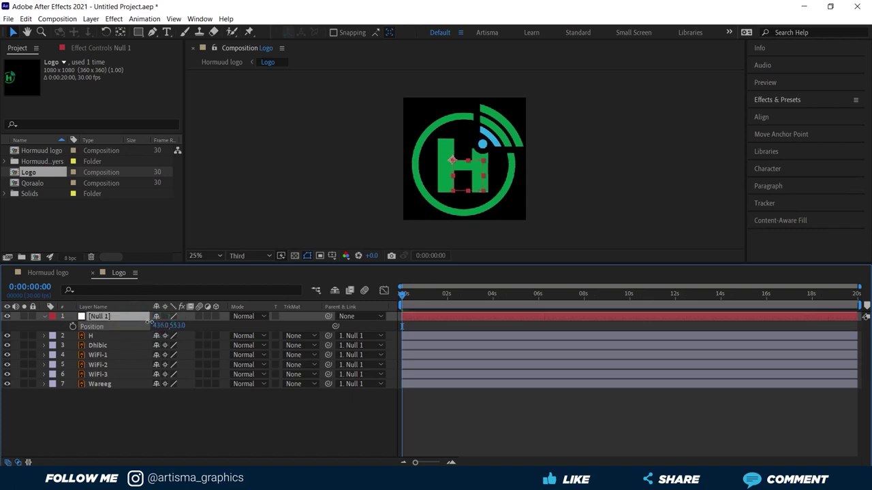
{"action": "left_click_drag", "start_coordinate": [151, 323], "coordinate": [146, 321]}
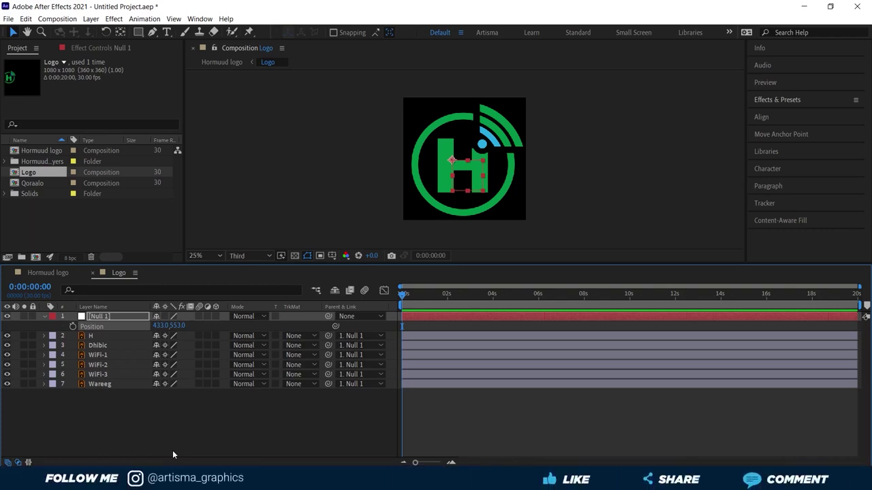
{"action": "left_click", "coordinate": [326, 197]}
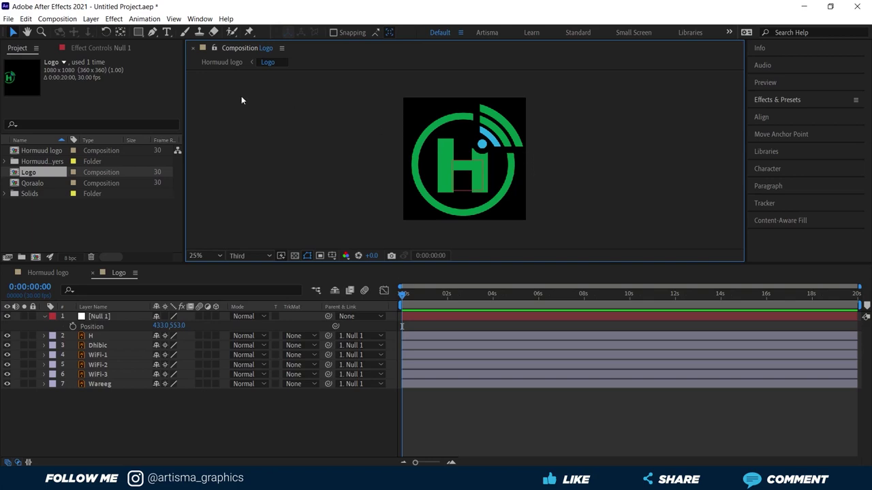
{"action": "left_click", "coordinate": [44, 316]}
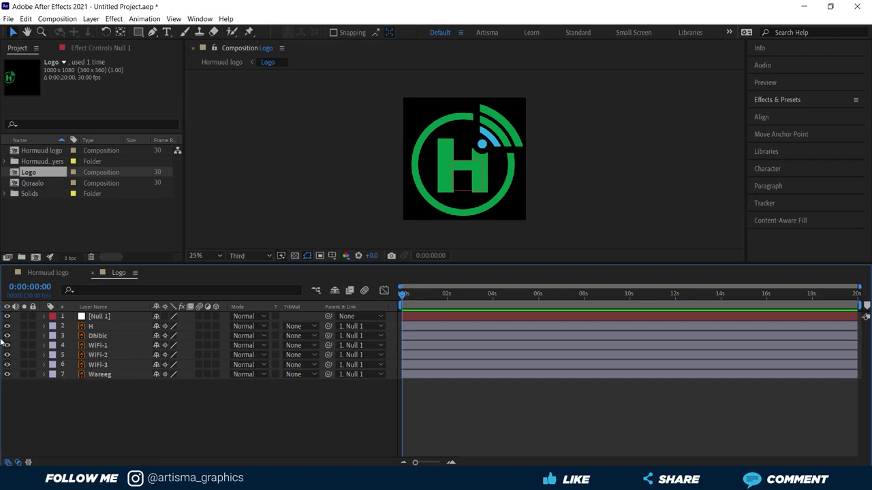
- Hide the layers H through Wareeg and the Null 1 layer
{"action": "left_click_drag", "start_coordinate": [58, 406], "coordinate": [107, 329]}
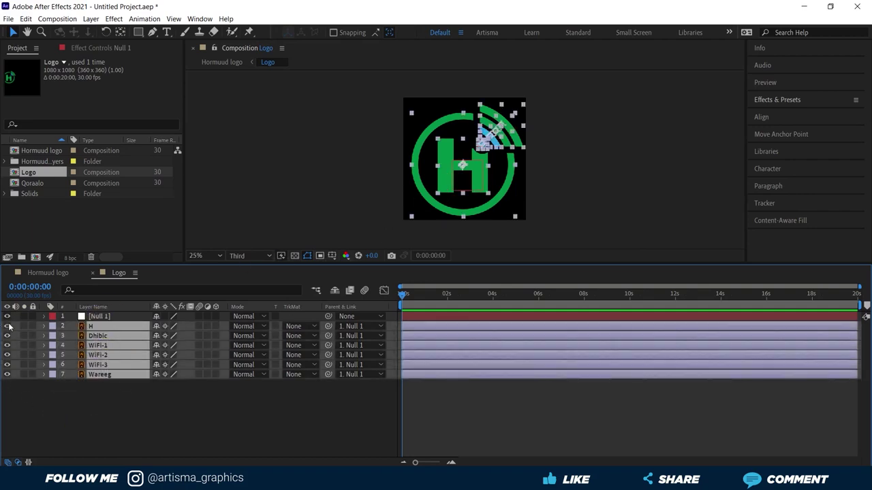
{"action": "left_click_drag", "start_coordinate": [7, 326], "coordinate": [7, 375]}
{"action": "left_click", "coordinate": [136, 397]}
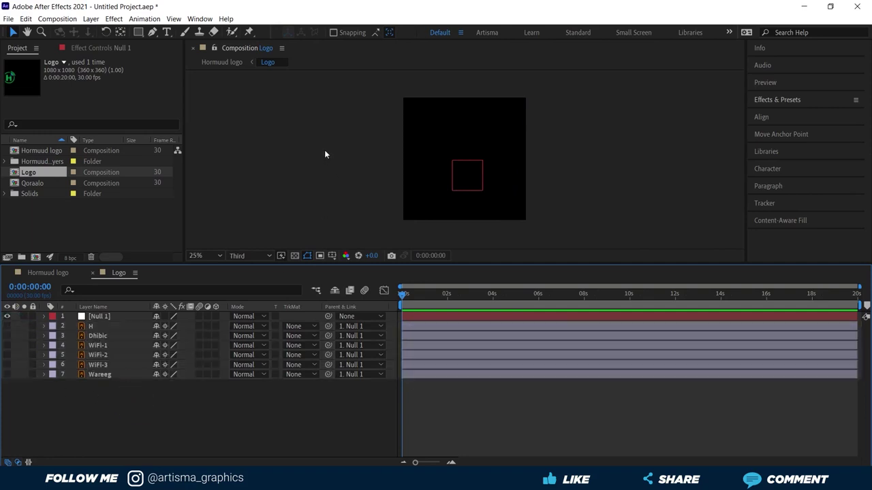
{"action": "left_click", "coordinate": [7, 316]}
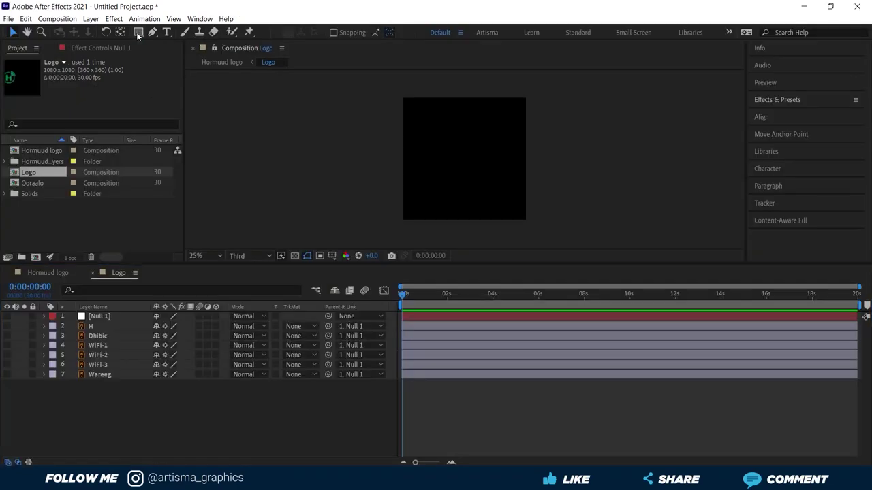
- Create a full-composition ellipse with a pink 28 px stroke and fill set to None
{"action": "left_click_drag", "start_coordinate": [138, 34], "coordinate": [179, 64]}
{"action": "left_click", "coordinate": [179, 57]}
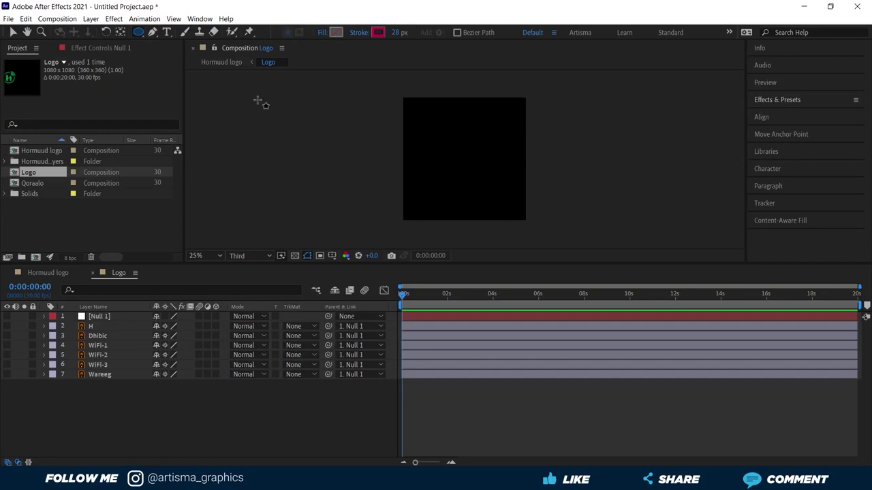
{"action": "double_click", "coordinate": [138, 33]}
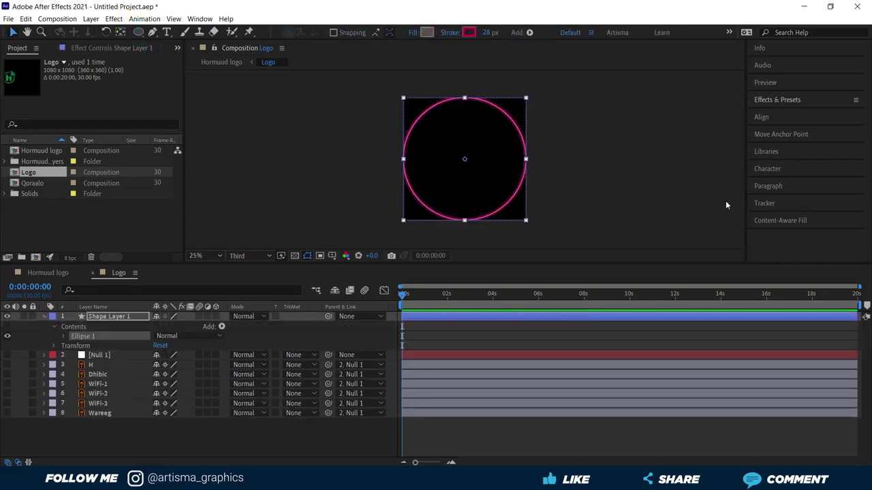
{"action": "left_click", "coordinate": [427, 32]}
{"action": "left_click", "coordinate": [605, 204]}
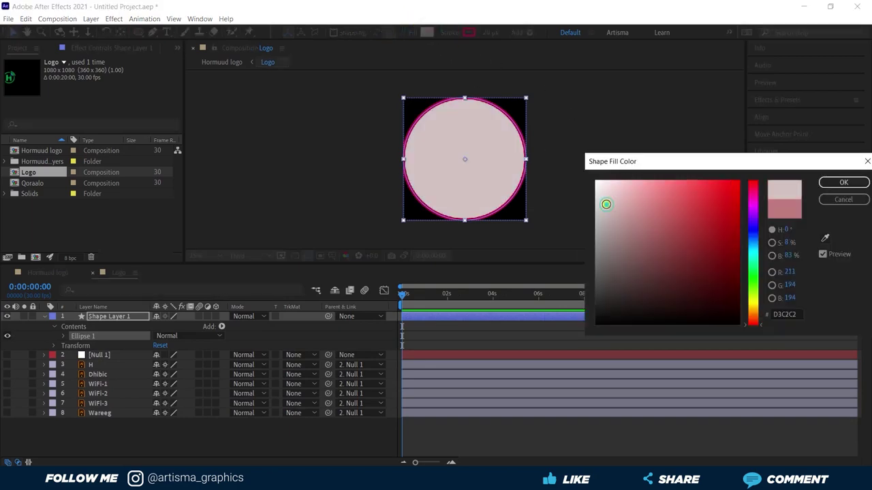
{"action": "left_click", "coordinate": [843, 182]}
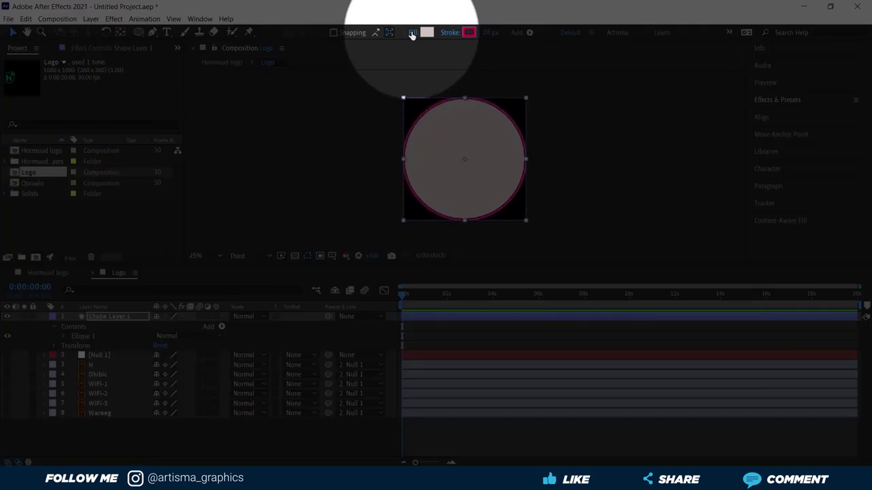
{"action": "left_click", "coordinate": [412, 33]}
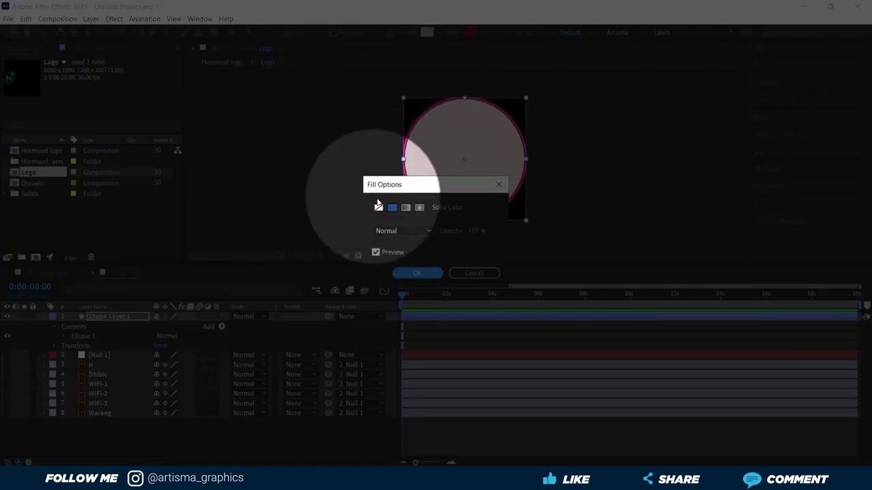
{"action": "left_click", "coordinate": [379, 208]}
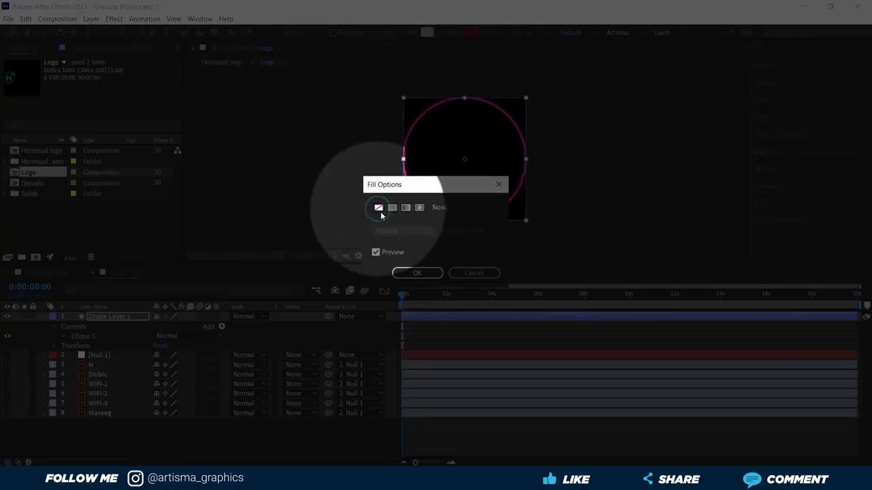
{"action": "left_click", "coordinate": [416, 272]}
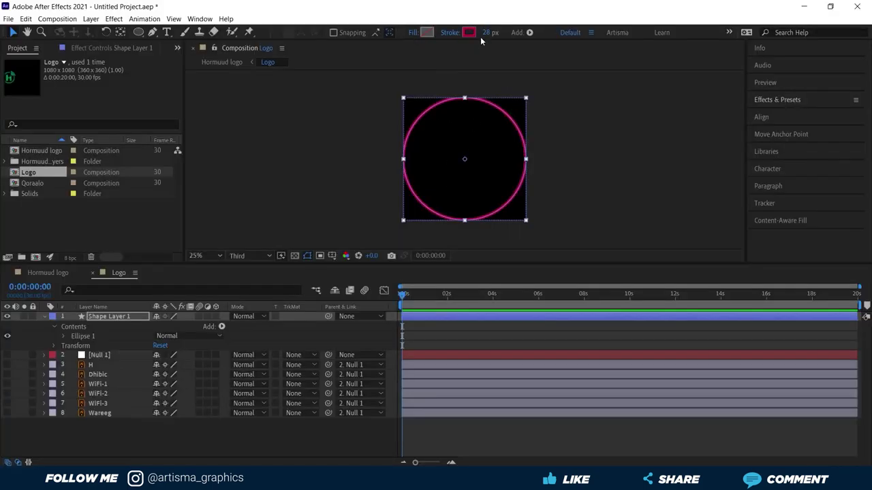
{"action": "left_click", "coordinate": [98, 413]}
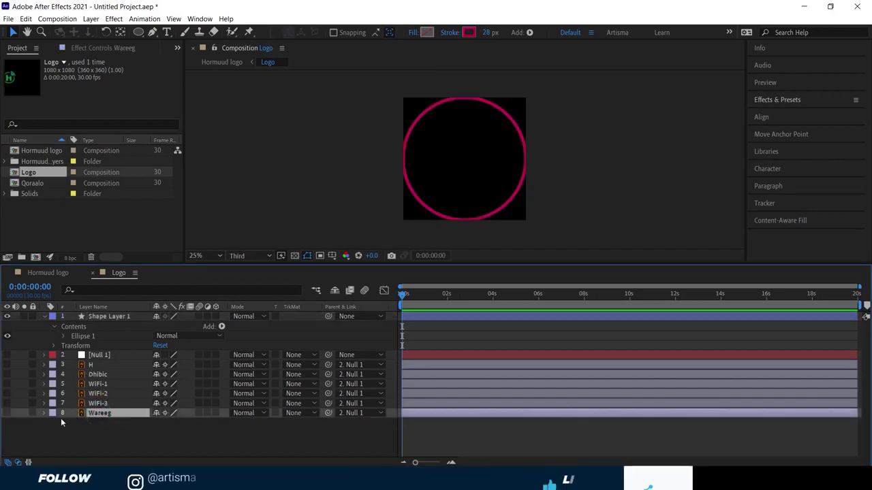
- Show Wareeg, shrink Shape Layer 1's ring to about 77% and nudge it down over the arc
{"action": "left_click", "coordinate": [7, 413]}
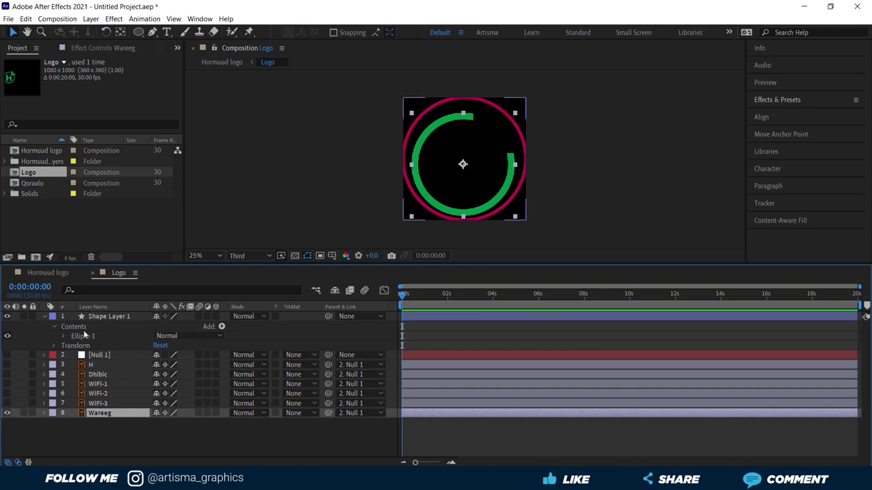
{"action": "left_click", "coordinate": [108, 316]}
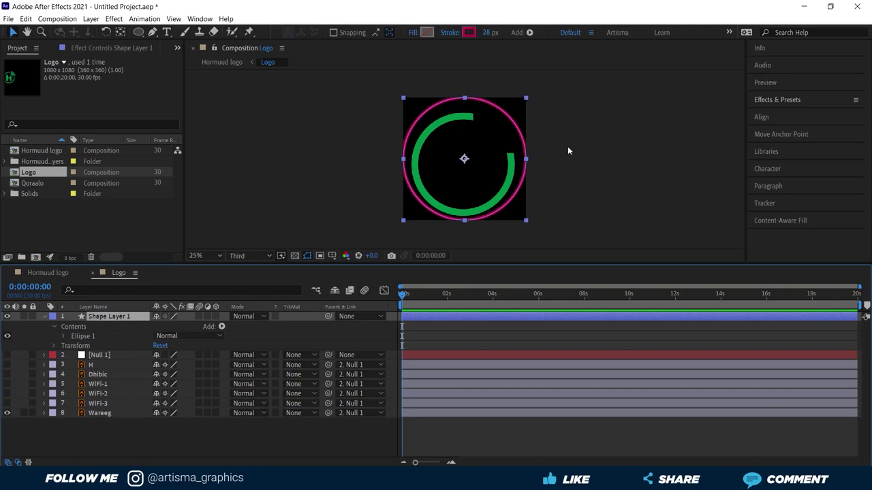
{"action": "key", "text": "s"}
{"action": "mouse_move", "coordinate": [178, 326]}
{"action": "left_mouse_down"}
{"action": "mouse_move", "coordinate": [166, 325]}
{"action": "mouse_move", "coordinate": [175, 325]}
{"action": "left_mouse_up"}
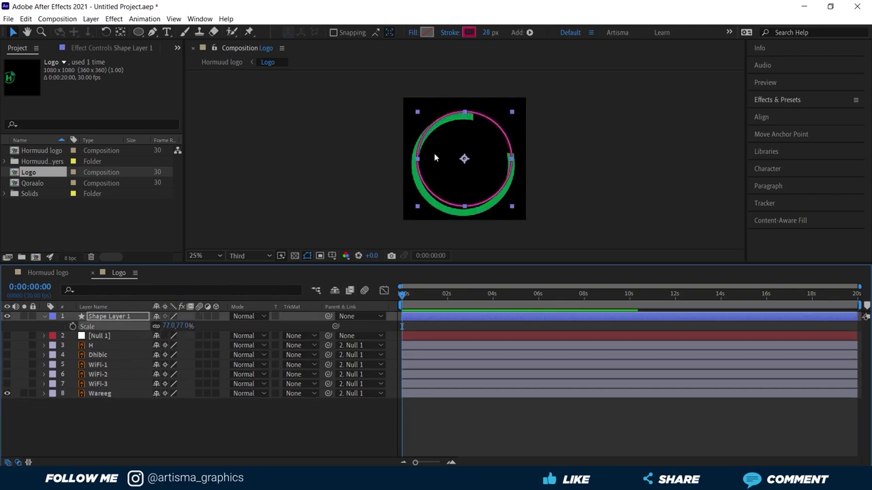
{"action": "left_click_drag", "start_coordinate": [494, 121], "coordinate": [490, 127]}
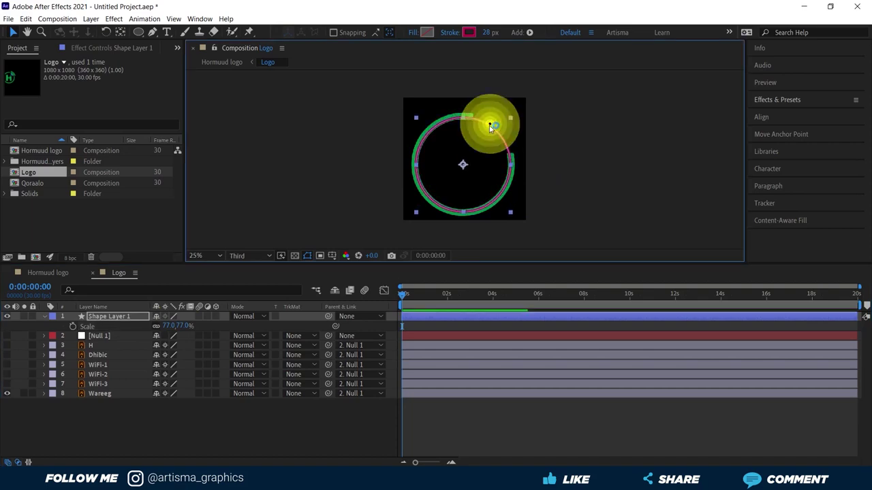
- Thicken the ring's stroke to 79 px and set its scale to 79%
{"action": "scroll", "coordinate": [475, 145], "scroll_direction": "up", "scroll_amount": 4}
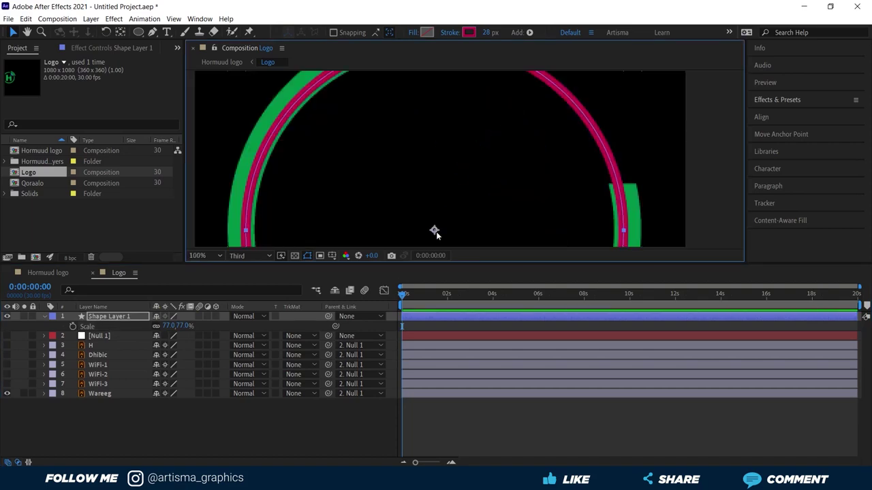
{"action": "left_click_drag", "start_coordinate": [457, 271], "coordinate": [461, 393]}
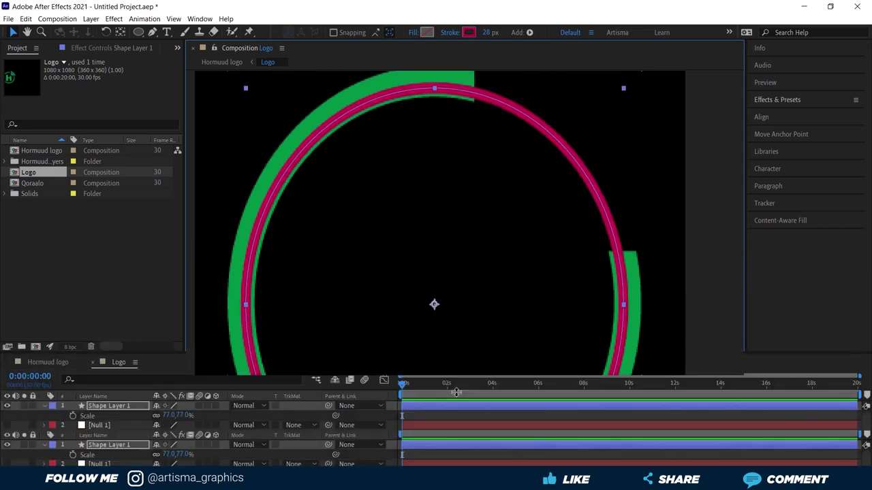
{"action": "scroll", "coordinate": [477, 182], "scroll_direction": "down", "scroll_amount": 2}
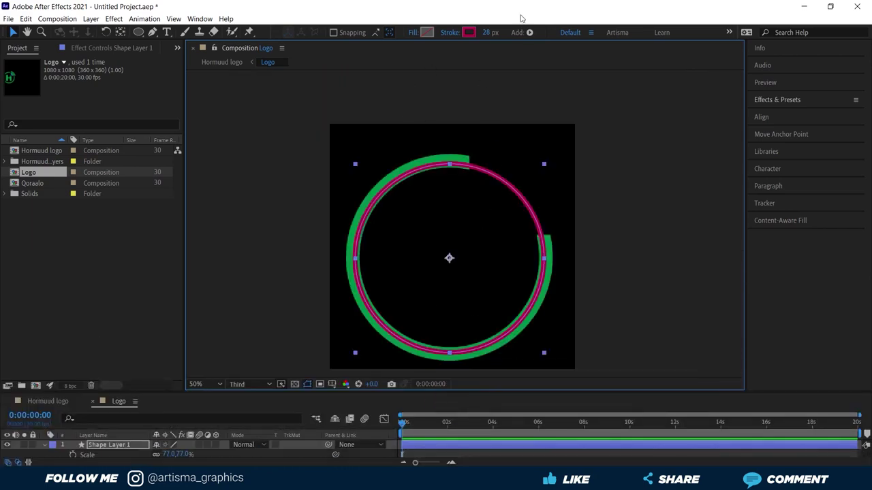
{"action": "left_click_drag", "start_coordinate": [491, 32], "coordinate": [519, 32]}
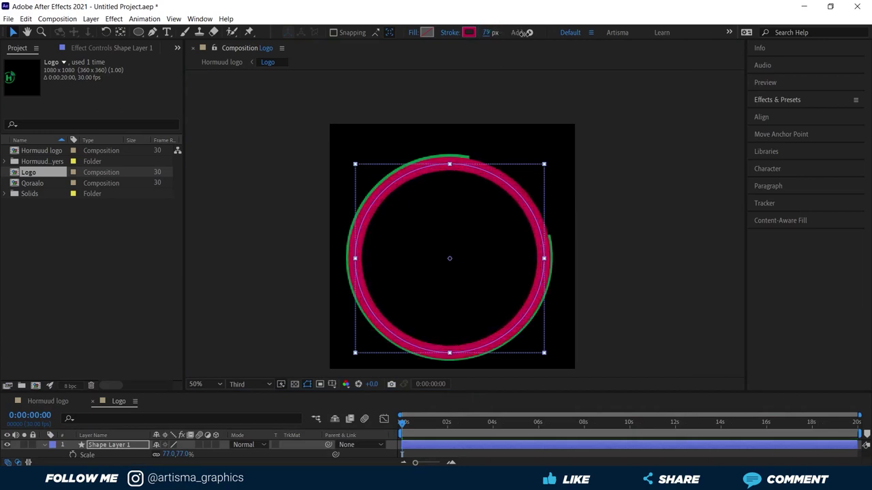
{"action": "left_click", "coordinate": [167, 454]}
{"action": "left_click", "coordinate": [449, 258]}
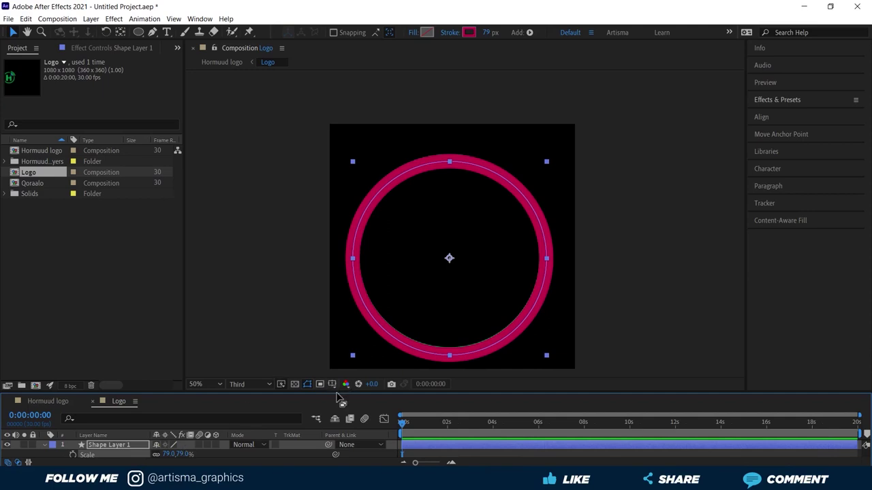
{"action": "left_click_drag", "start_coordinate": [334, 398], "coordinate": [348, 296]}
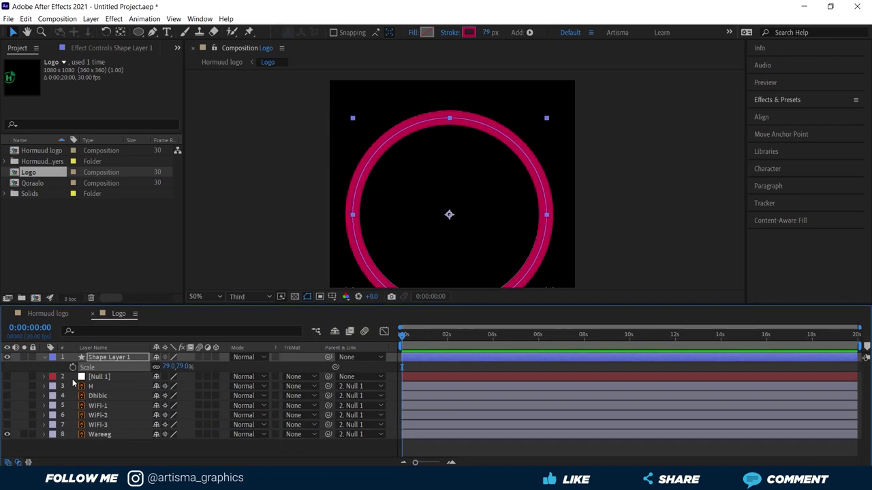
- Expand Shape Layer 1 down to Ellipse Path 1 and set its Size to 0
{"action": "left_click", "coordinate": [44, 357]}
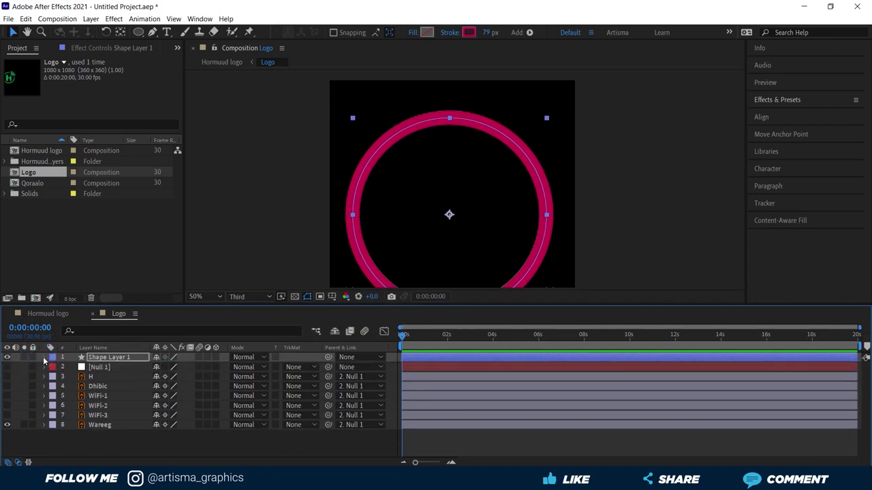
{"action": "left_click", "coordinate": [44, 358]}
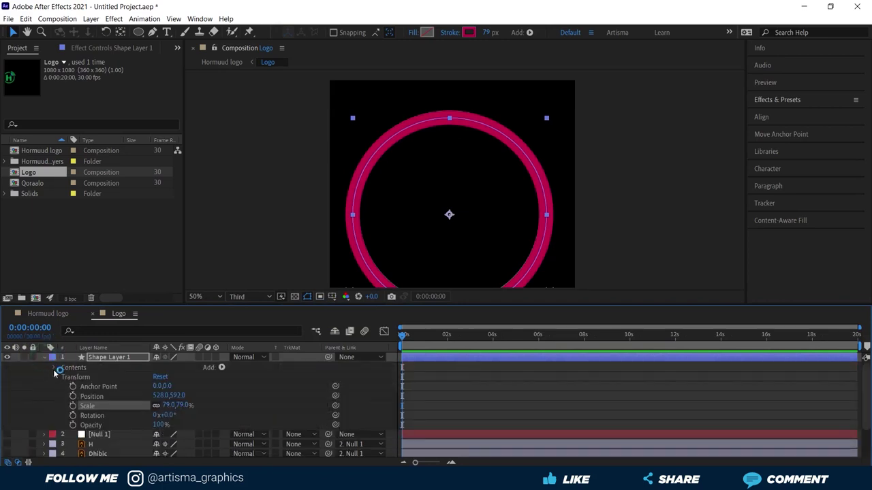
{"action": "left_click", "coordinate": [54, 368]}
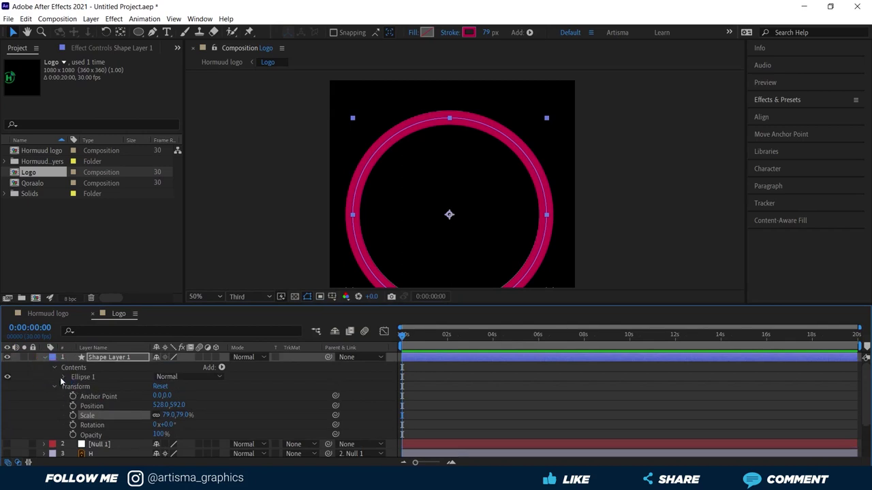
{"action": "left_click", "coordinate": [62, 378]}
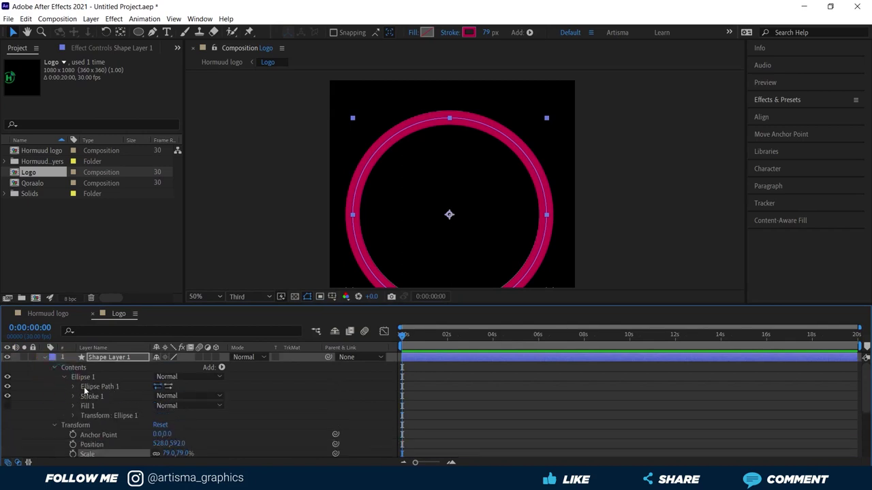
{"action": "left_click", "coordinate": [73, 387]}
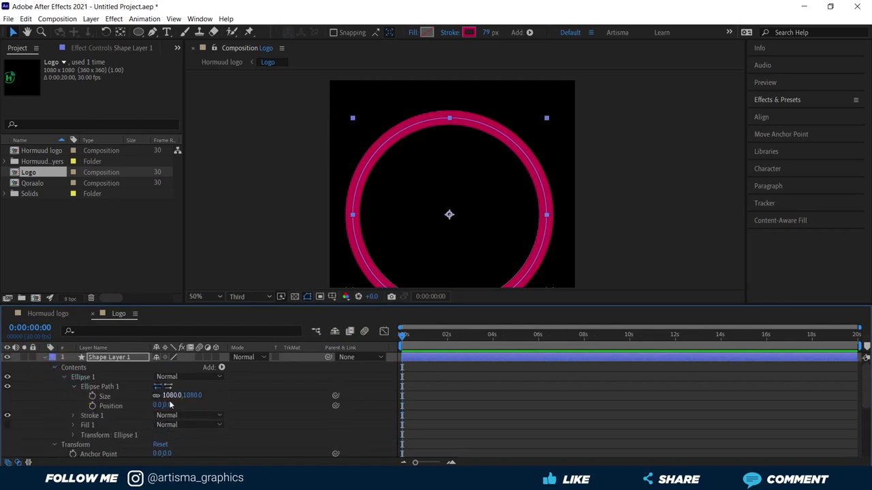
{"action": "mouse_move", "coordinate": [193, 397]}
{"action": "left_mouse_down"}
{"action": "mouse_move", "coordinate": [25, 395]}
{"action": "mouse_move", "coordinate": [334, 395]}
{"action": "mouse_move", "coordinate": [305, 395]}
{"action": "left_mouse_up"}
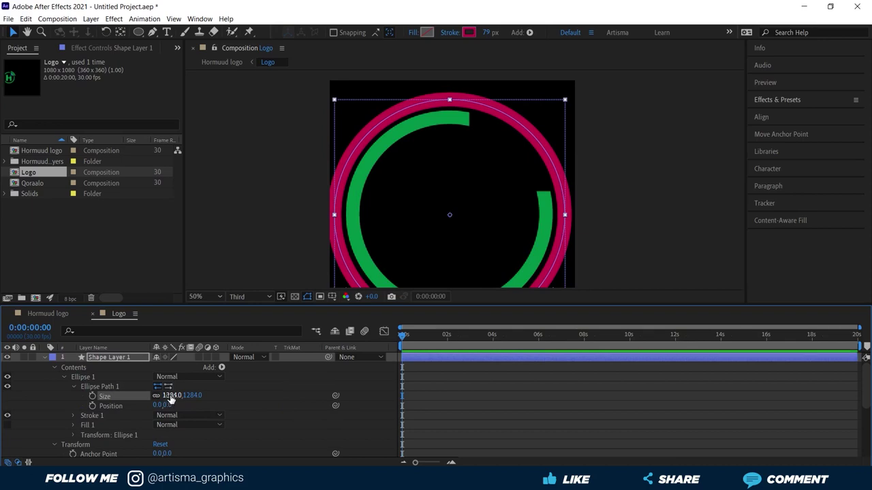
{"action": "left_click", "coordinate": [170, 395]}
{"action": "type", "text": "0"}
{"action": "left_click", "coordinate": [630, 273]}
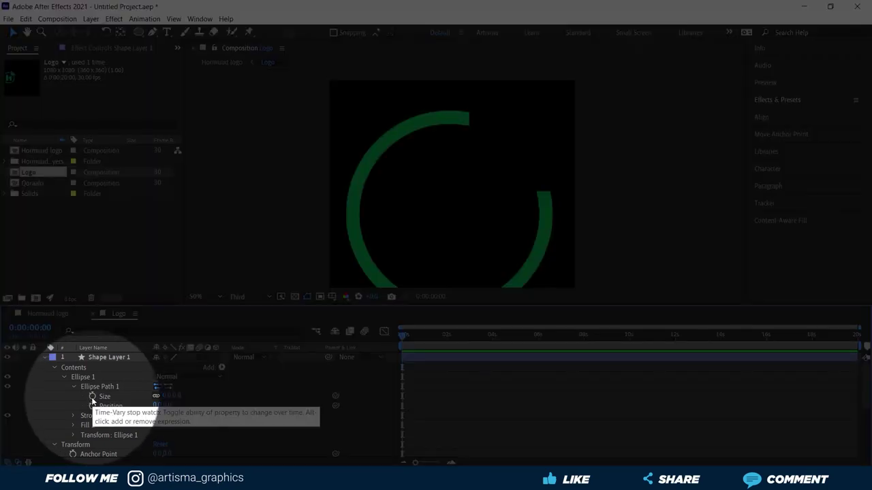
- Keyframe the ellipse Size from 0 at 0s to 1080, 1080 at frame 29
{"action": "left_click", "coordinate": [92, 396]}
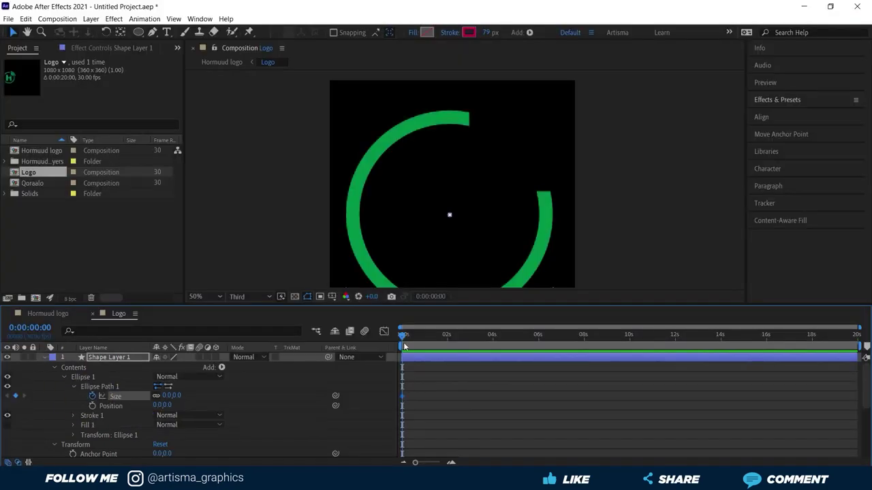
{"action": "mouse_move", "coordinate": [403, 335]}
{"action": "left_mouse_down"}
{"action": "mouse_move", "coordinate": [433, 337]}
{"action": "mouse_move", "coordinate": [423, 337]}
{"action": "left_mouse_up"}
{"action": "key", "text": "="}
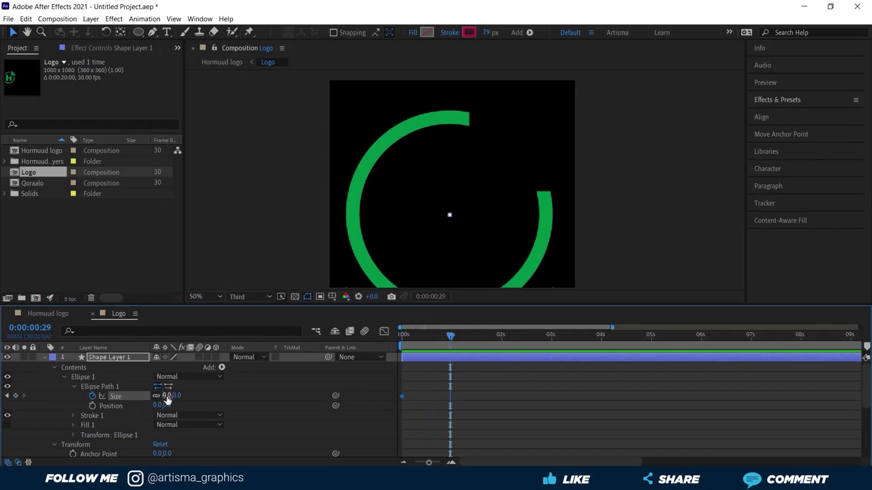
{"action": "left_click", "coordinate": [167, 397]}
{"action": "type", "text": "1080"}
{"action": "key", "text": "Return"}
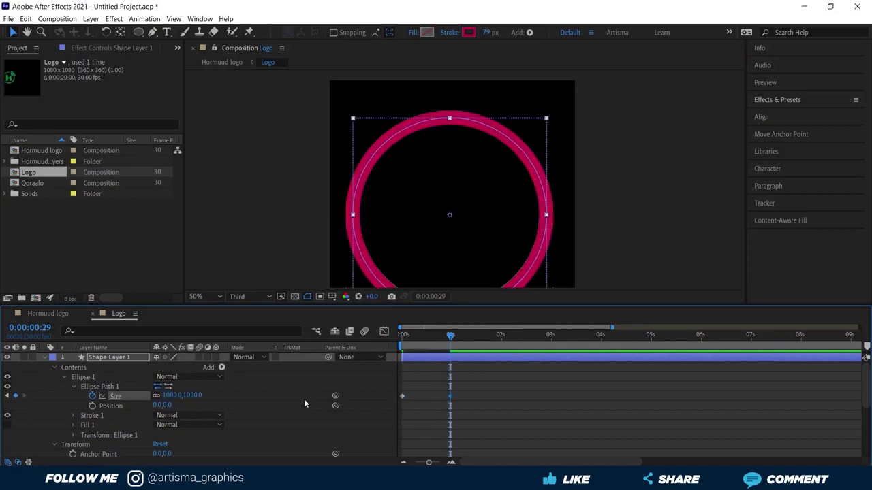
{"action": "mouse_move", "coordinate": [449, 336]}
{"action": "left_mouse_down"}
{"action": "mouse_move", "coordinate": [400, 337]}
{"action": "mouse_move", "coordinate": [450, 337]}
{"action": "left_mouse_up"}
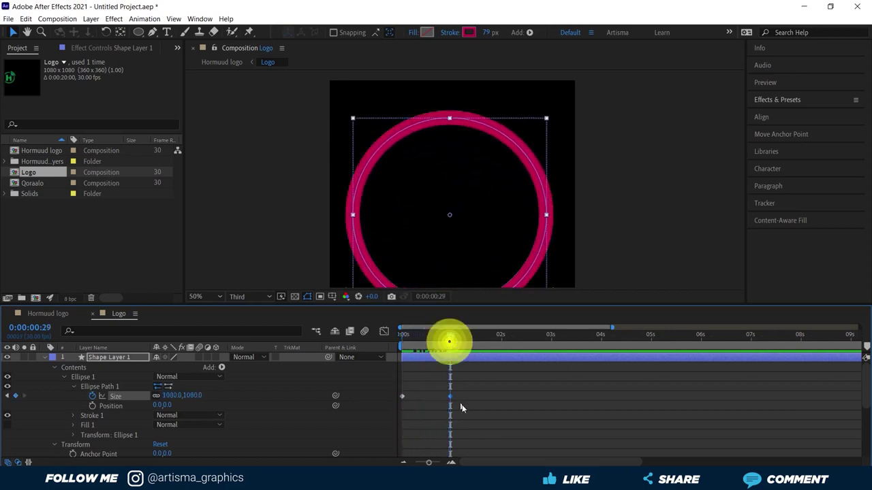
- Apply Easy Ease to both Size keyframes and stretch the ease influence in the Graph Editor
{"action": "left_click_drag", "start_coordinate": [476, 385], "coordinate": [389, 411]}
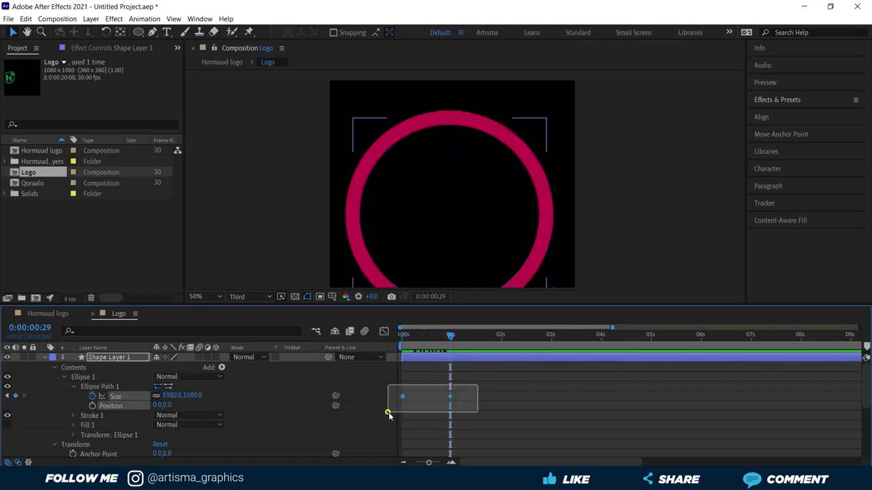
{"action": "right_click", "coordinate": [450, 398]}
{"action": "mouse_move", "coordinate": [504, 388]}
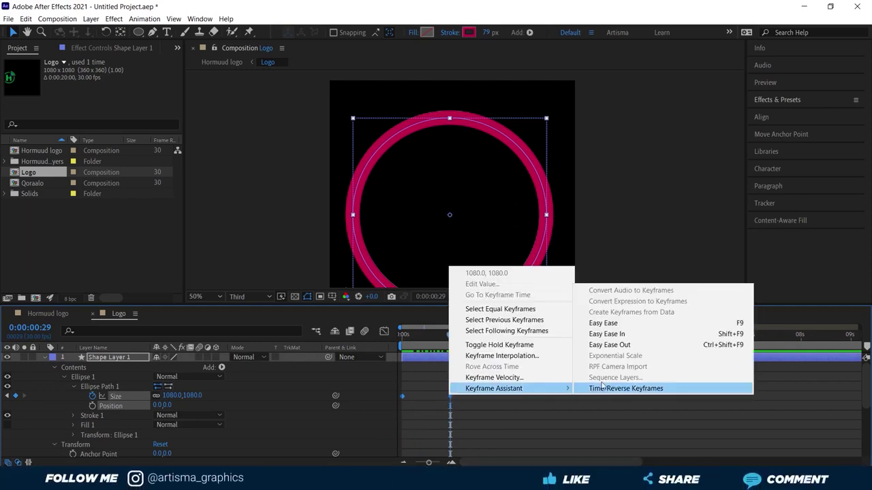
{"action": "left_click", "coordinate": [603, 323]}
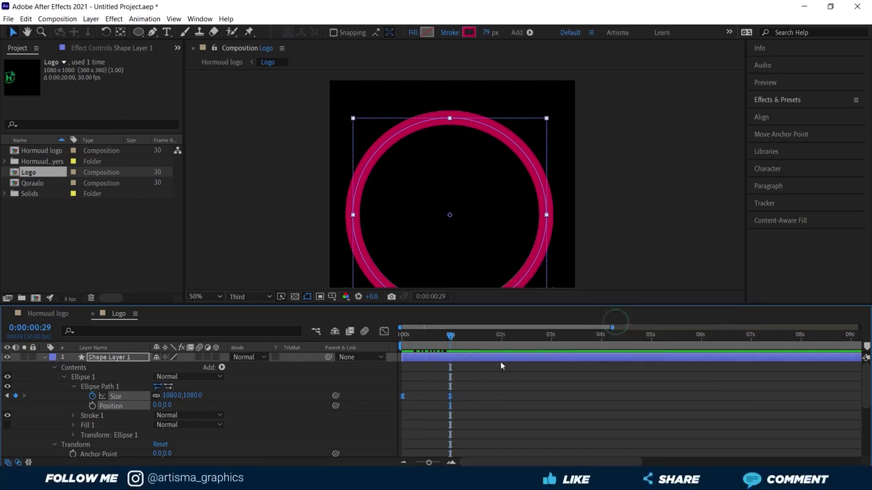
{"action": "left_click", "coordinate": [384, 332]}
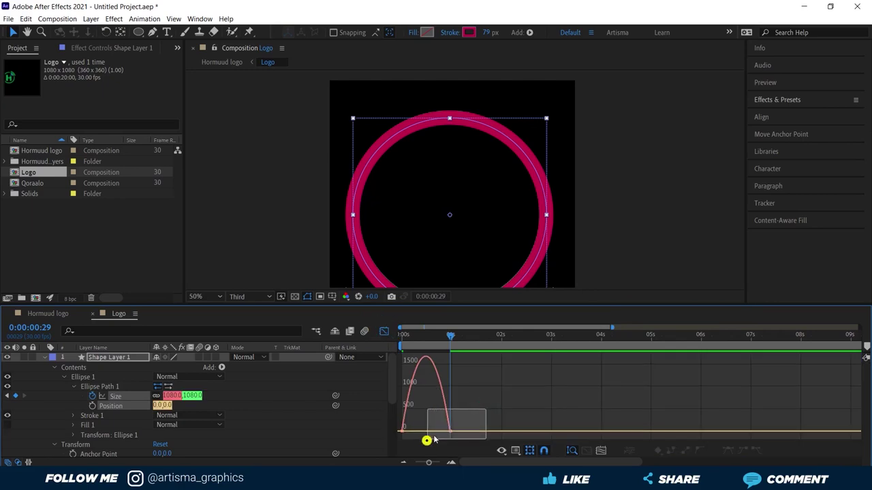
{"action": "left_click_drag", "start_coordinate": [443, 434], "coordinate": [425, 433]}
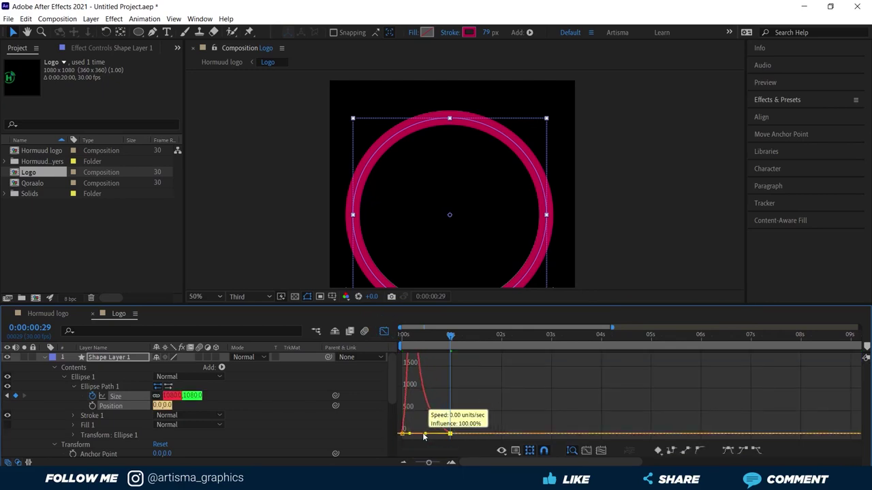
{"action": "left_click", "coordinate": [384, 332]}
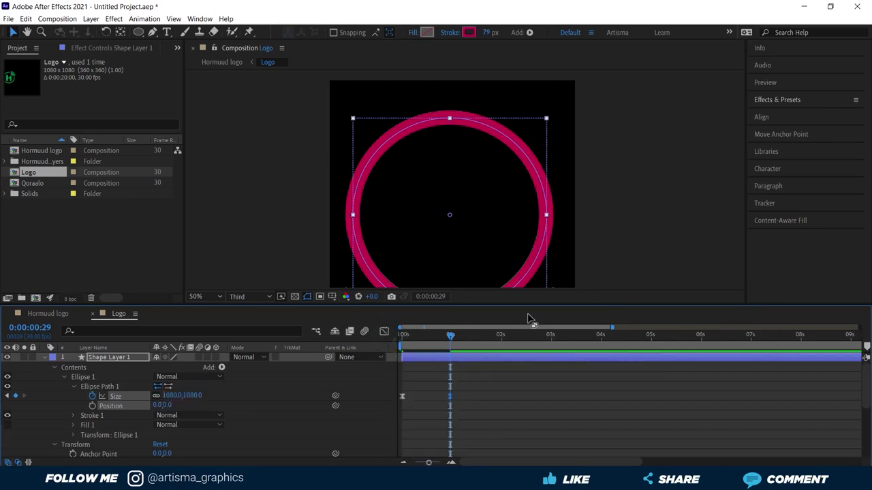
{"action": "left_click_drag", "start_coordinate": [521, 305], "coordinate": [522, 321]}
- Play back the growing 79 px pink ring, then collapse and select Shape Layer 1
{"action": "scroll", "coordinate": [421, 147], "scroll_direction": "down", "scroll_amount": 2}
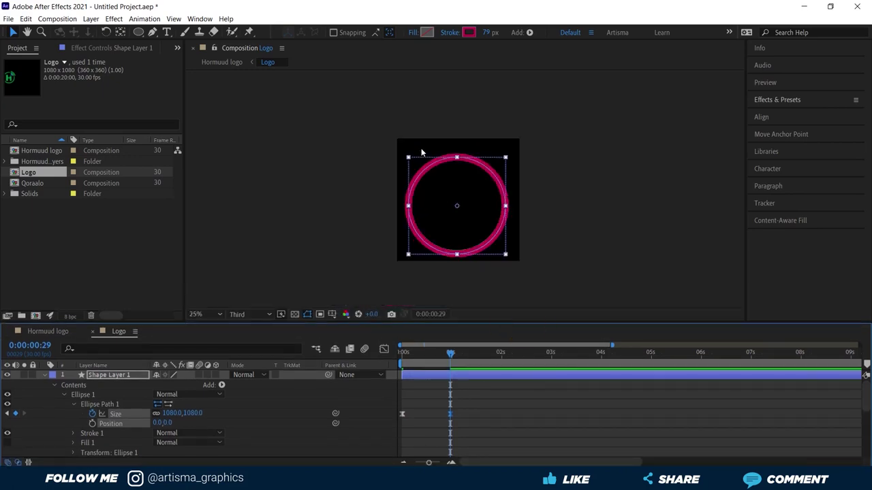
{"action": "left_click", "coordinate": [764, 82]}
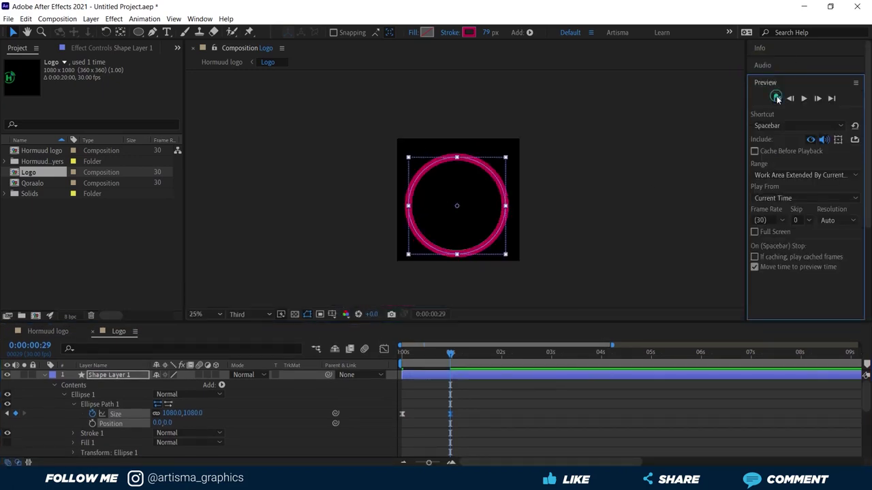
{"action": "left_click", "coordinate": [804, 99]}
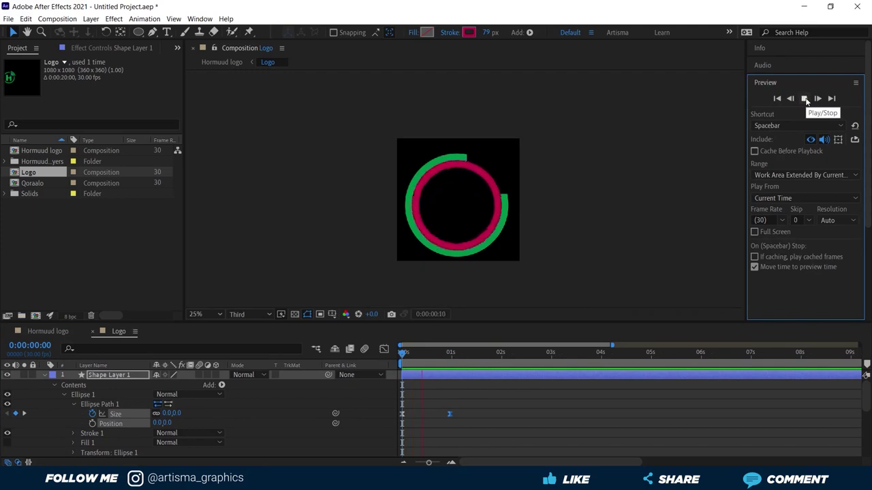
{"action": "left_click", "coordinate": [806, 99]}
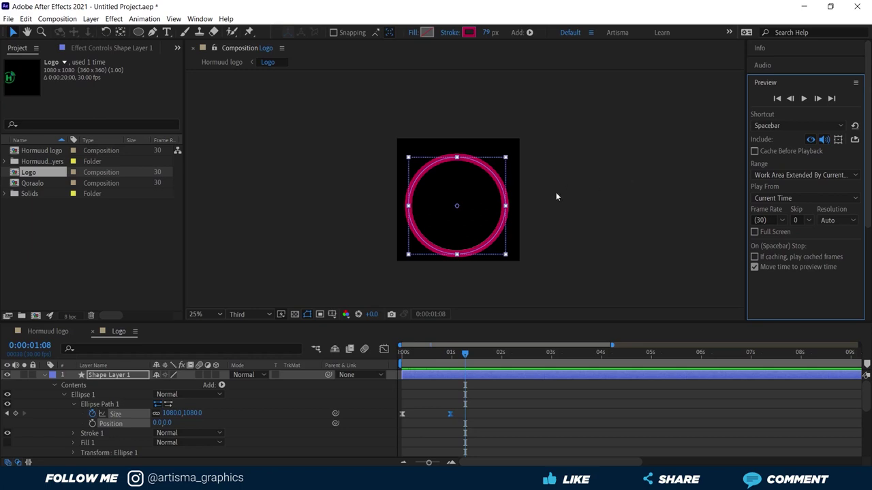
{"action": "left_click", "coordinate": [44, 375]}
{"action": "left_click", "coordinate": [102, 375]}
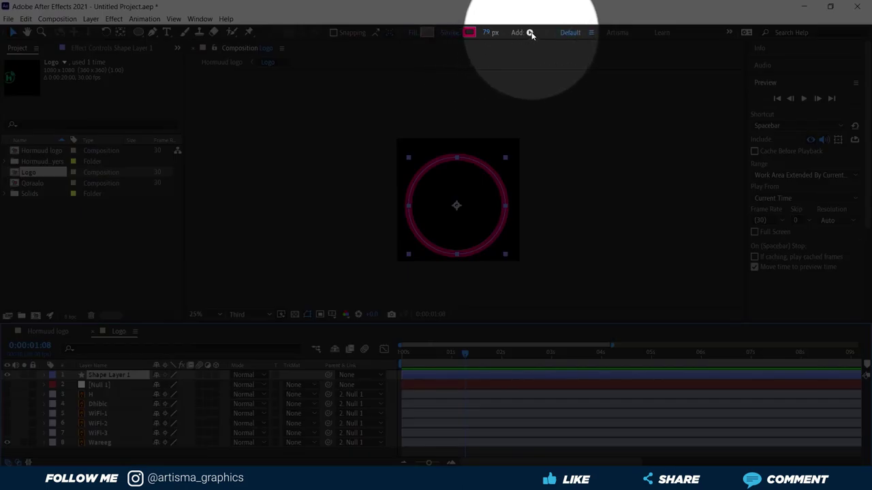
- Add Trim Paths to Shape Layer 1 and reveal the Trim Paths 1 properties
{"action": "left_click", "coordinate": [530, 32]}
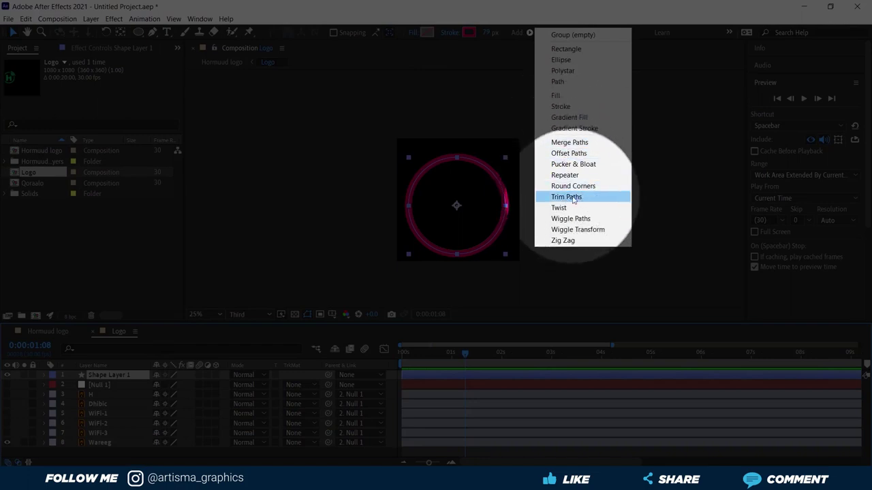
{"action": "left_click", "coordinate": [572, 196]}
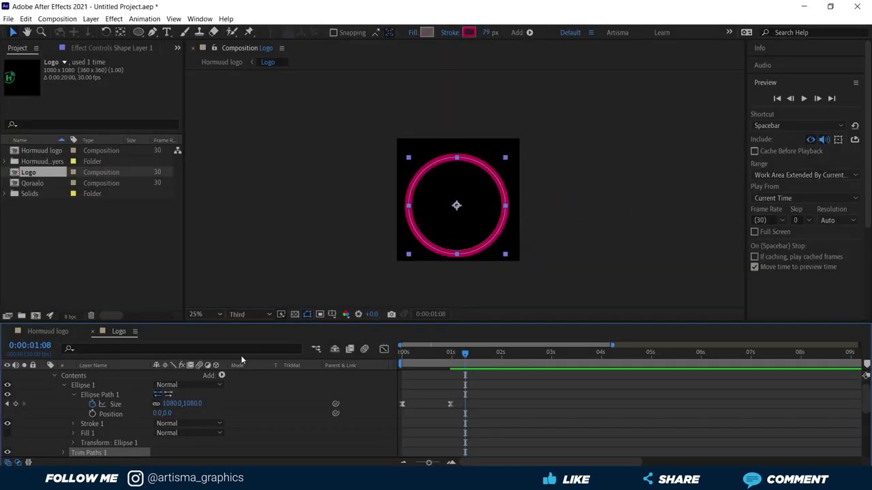
{"action": "left_click_drag", "start_coordinate": [273, 323], "coordinate": [275, 257]}
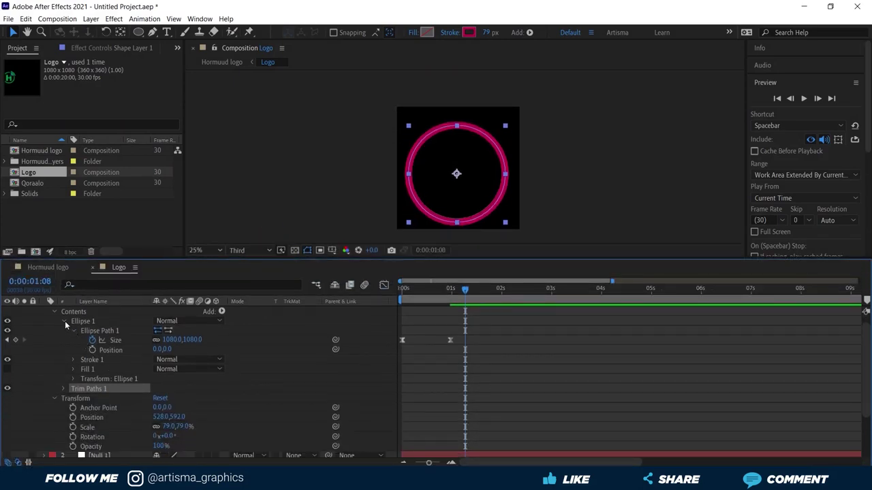
{"action": "left_click", "coordinate": [64, 321]}
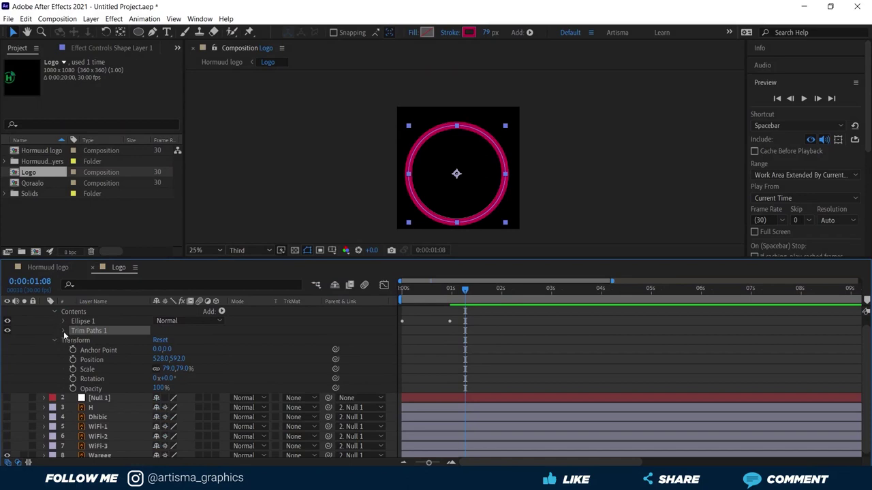
{"action": "left_click", "coordinate": [63, 331]}
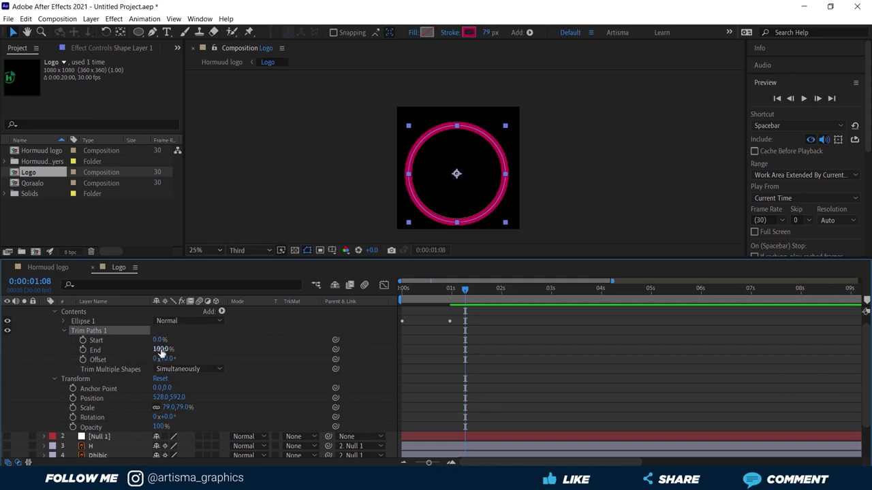
- Test the ring trim by scrubbing End and Start, leaving Start 0% and End 100%
{"action": "mouse_move", "coordinate": [162, 350]}
{"action": "left_mouse_down"}
{"action": "mouse_move", "coordinate": [145, 349]}
{"action": "mouse_move", "coordinate": [159, 349]}
{"action": "left_mouse_up"}
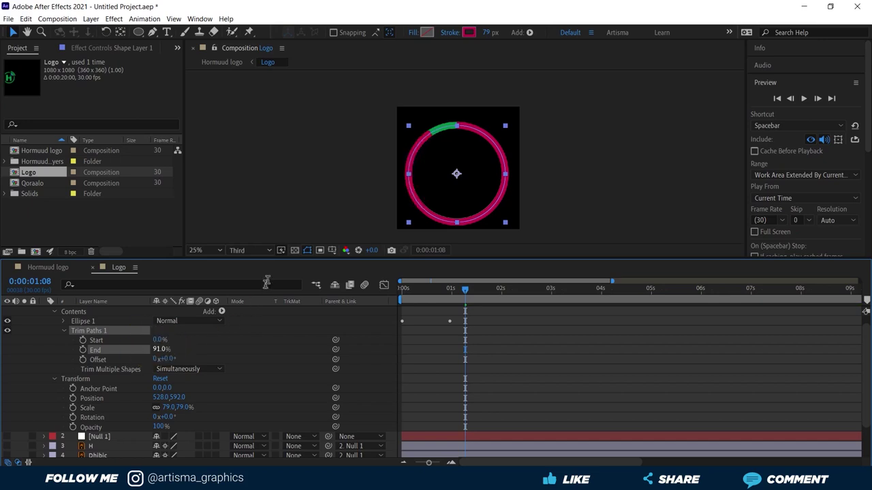
{"action": "left_click_drag", "start_coordinate": [273, 258], "coordinate": [280, 204]}
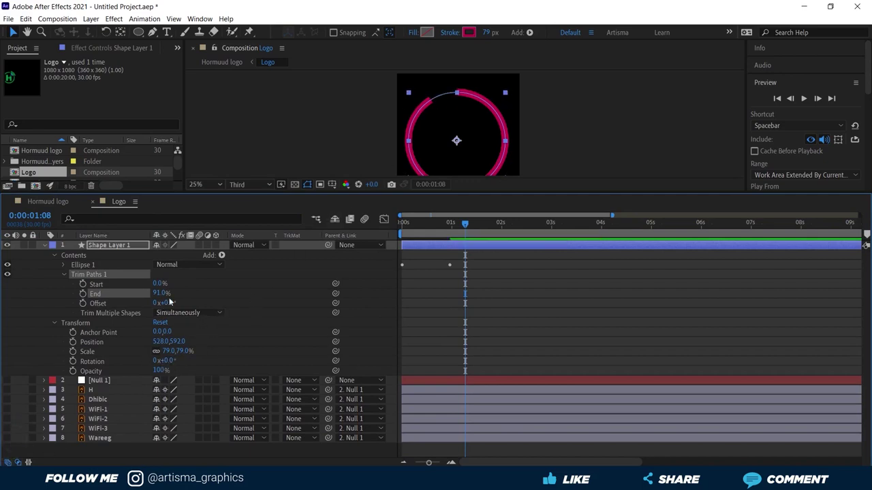
{"action": "mouse_move", "coordinate": [155, 298]}
{"action": "left_mouse_down"}
{"action": "mouse_move", "coordinate": [128, 293]}
{"action": "mouse_move", "coordinate": [179, 290]}
{"action": "left_mouse_up"}
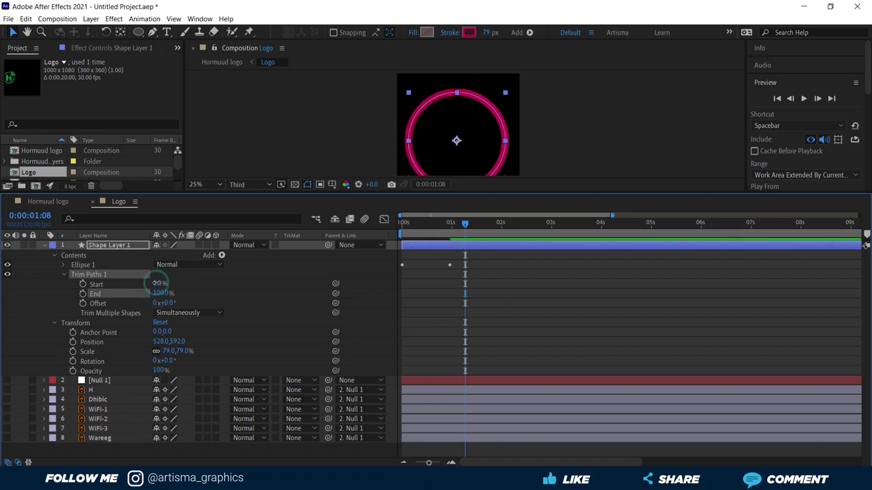
{"action": "mouse_move", "coordinate": [157, 284]}
{"action": "left_mouse_down"}
{"action": "mouse_move", "coordinate": [175, 284]}
{"action": "mouse_move", "coordinate": [124, 284]}
{"action": "mouse_move", "coordinate": [135, 285]}
{"action": "left_mouse_up"}
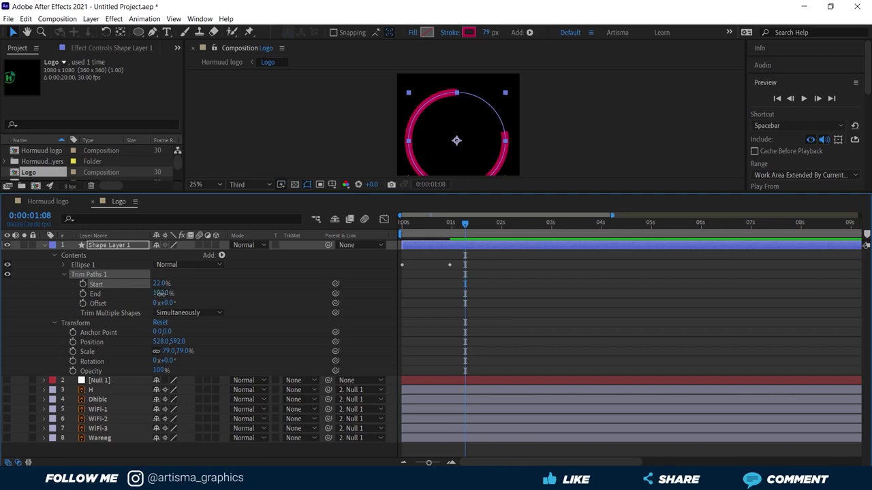
{"action": "mouse_move", "coordinate": [161, 292]}
{"action": "left_mouse_down"}
{"action": "mouse_move", "coordinate": [147, 293]}
{"action": "mouse_move", "coordinate": [178, 293]}
{"action": "mouse_move", "coordinate": [132, 286]}
{"action": "left_mouse_up"}
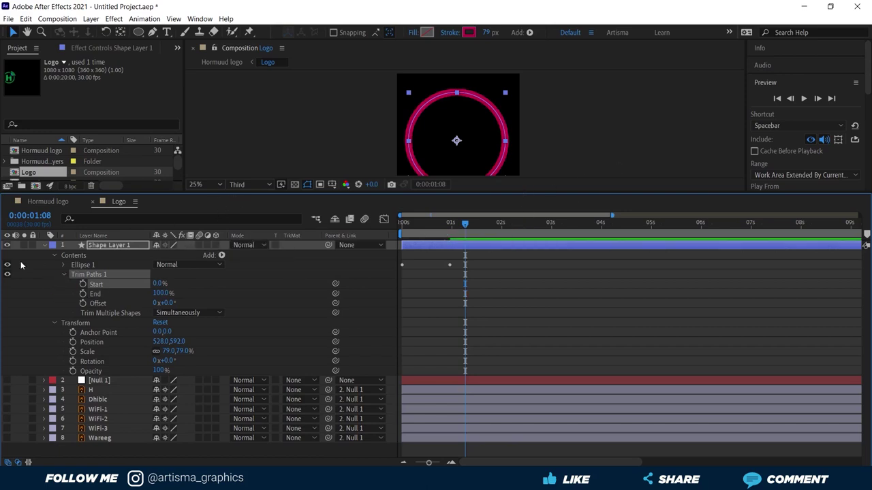
- Make the Wareeg layer visible and expand Shape Layer 1's properties again
{"action": "left_click", "coordinate": [45, 245]}
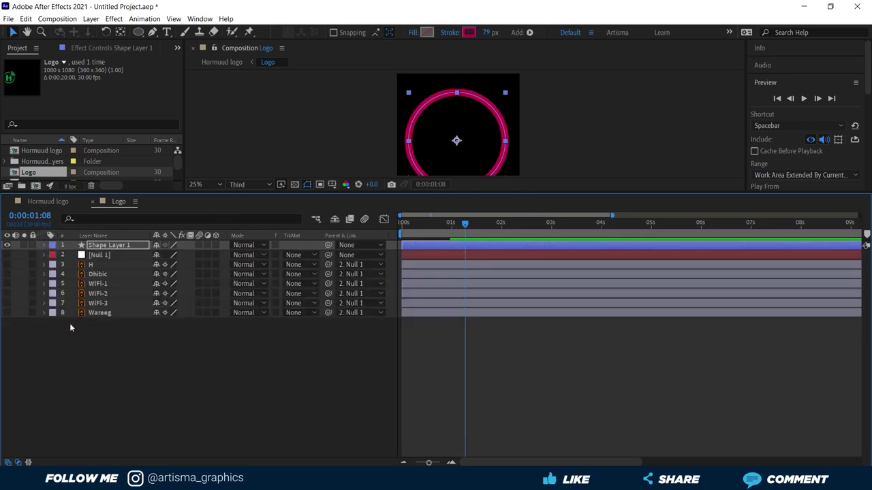
{"action": "left_click", "coordinate": [7, 313]}
{"action": "left_click", "coordinate": [7, 246]}
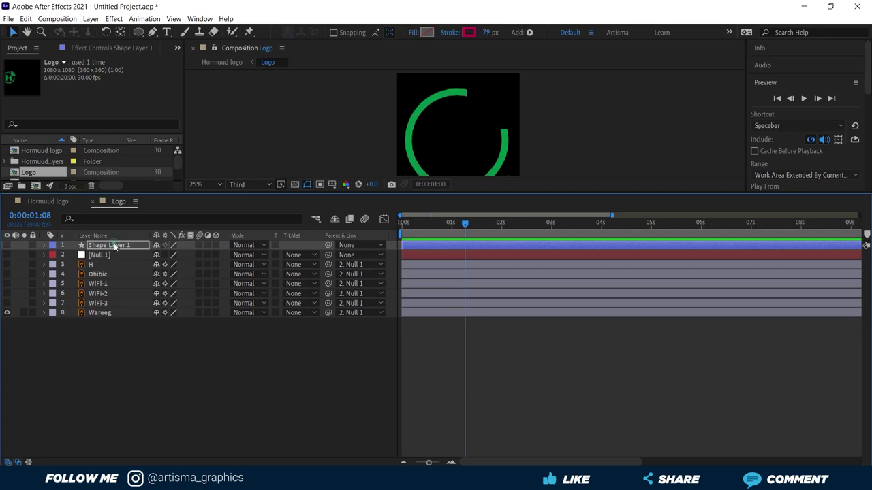
{"action": "key", "text": "Return"}
{"action": "left_click", "coordinate": [44, 246]}
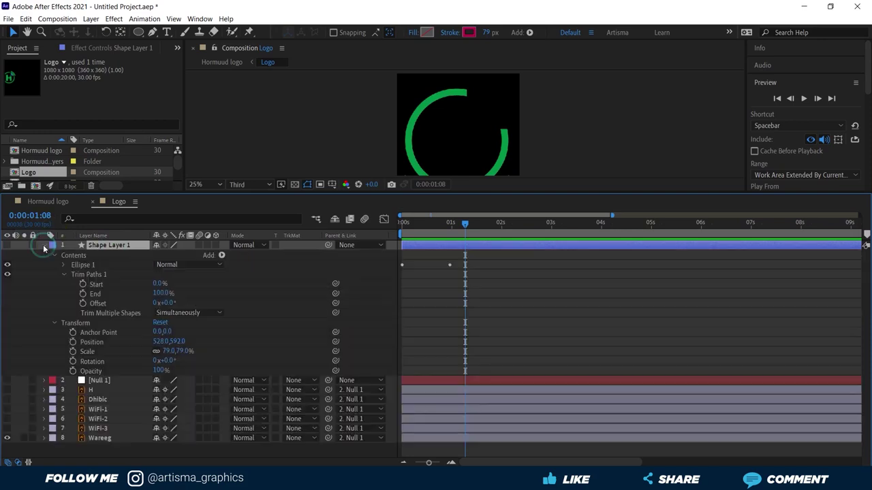
- Raise the ring's Trim Paths Start to about 21%
{"action": "left_click", "coordinate": [156, 282]}
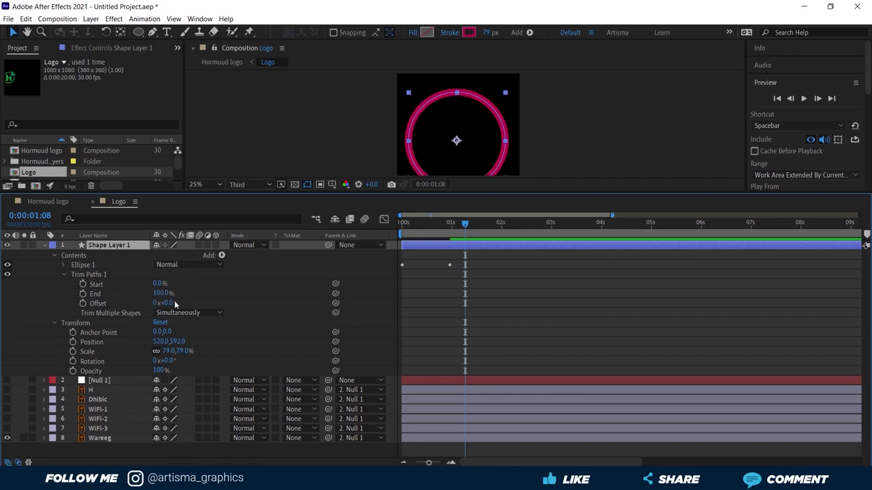
{"action": "left_click", "coordinate": [159, 280]}
{"action": "left_click_drag", "start_coordinate": [159, 280], "coordinate": [182, 292]}
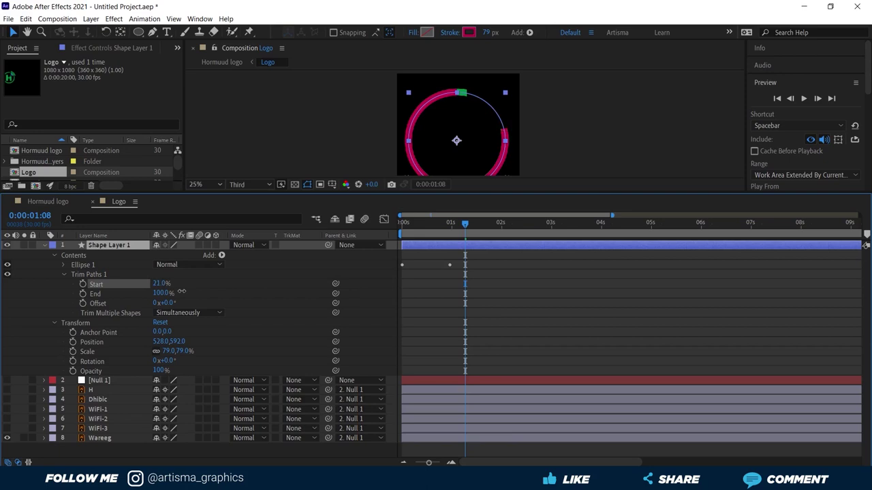
{"action": "left_click_drag", "start_coordinate": [182, 291], "coordinate": [179, 289]}
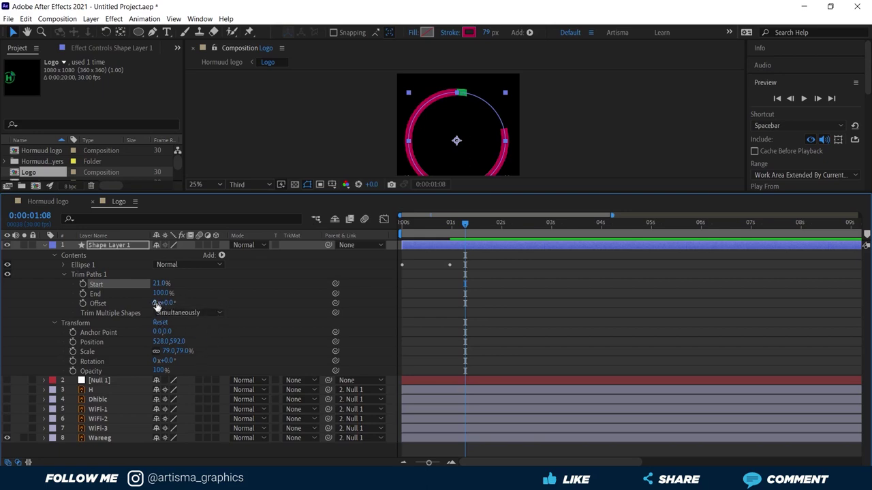
- Set the Trim Paths Offset to 0x-347° to rotate the gap
{"action": "left_click_drag", "start_coordinate": [155, 303], "coordinate": [151, 304]}
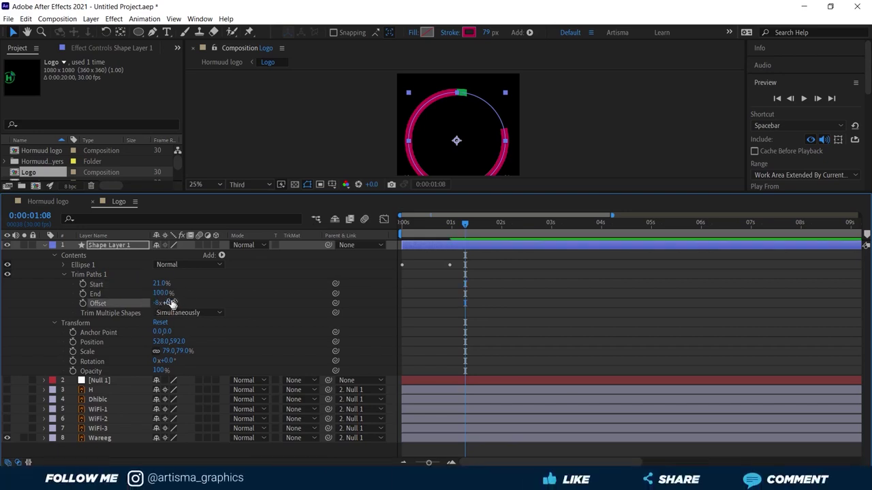
{"action": "left_click_drag", "start_coordinate": [151, 304], "coordinate": [175, 301]}
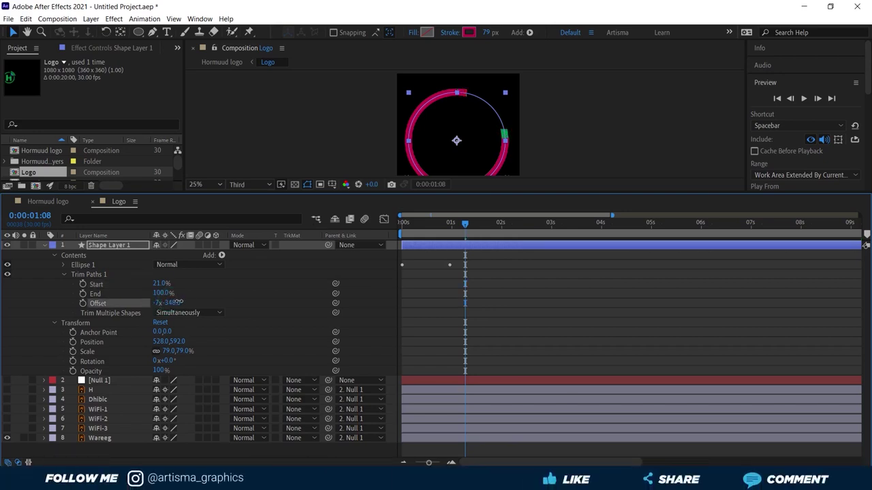
{"action": "left_click", "coordinate": [156, 302]}
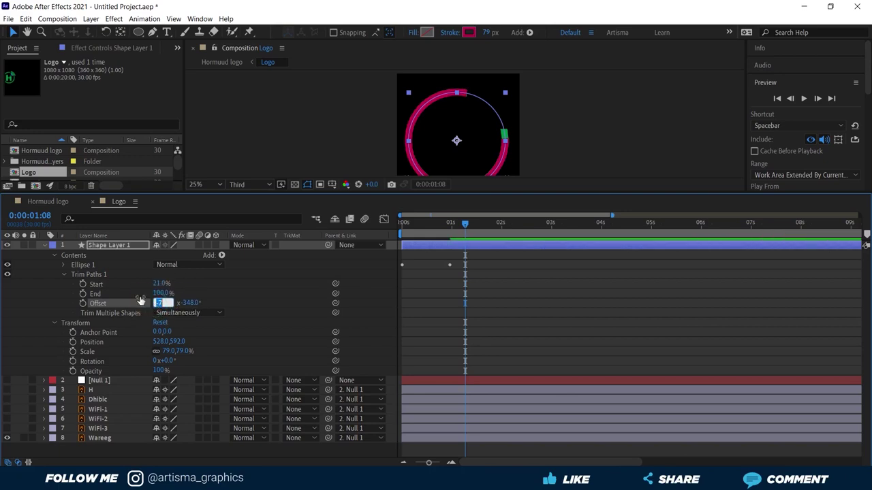
{"action": "type", "text": "0"}
{"action": "left_click", "coordinate": [226, 283]}
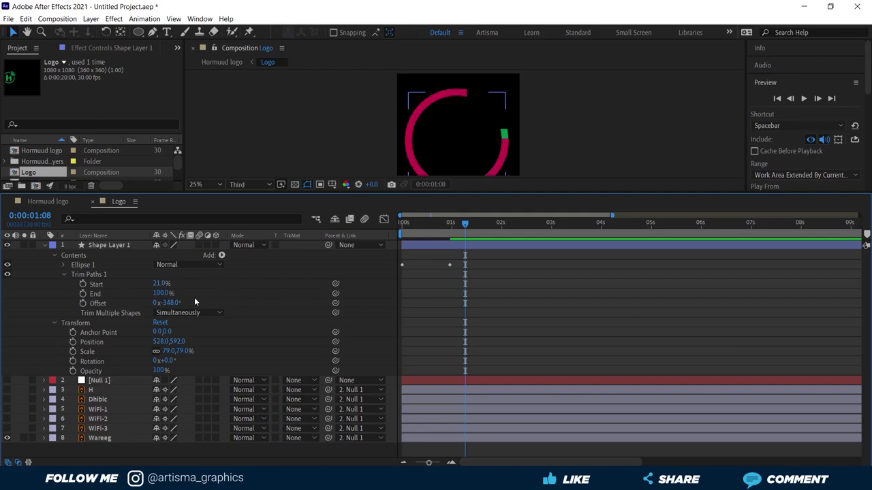
{"action": "left_click", "coordinate": [170, 303]}
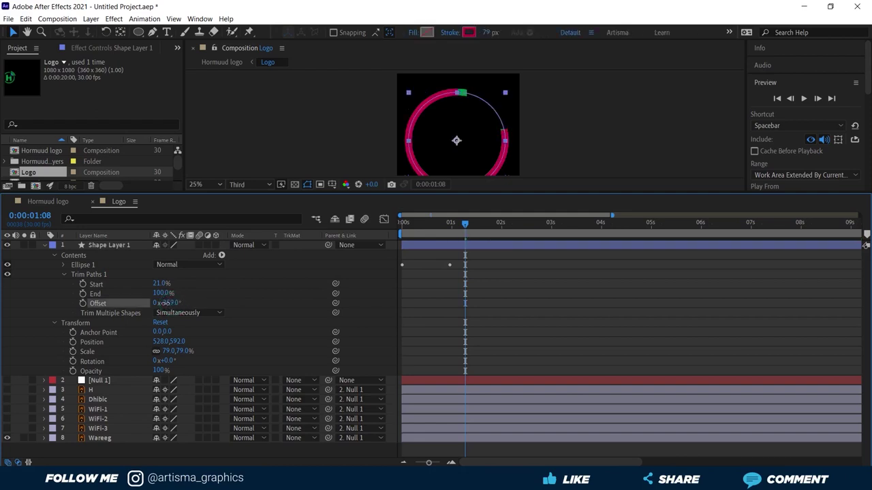
{"action": "left_click_drag", "start_coordinate": [163, 303], "coordinate": [171, 306]}
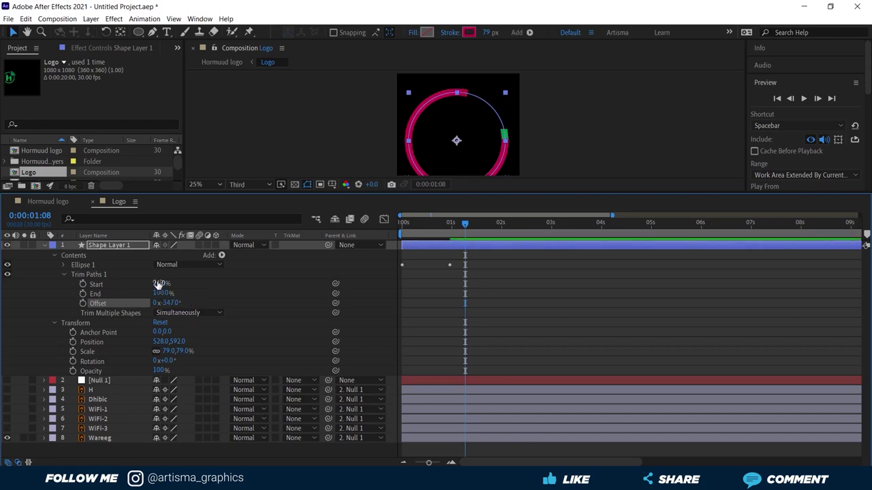
- Refine Trim Paths Start down to 17% and collapse the shape layer
{"action": "left_click_drag", "start_coordinate": [157, 282], "coordinate": [158, 283]}
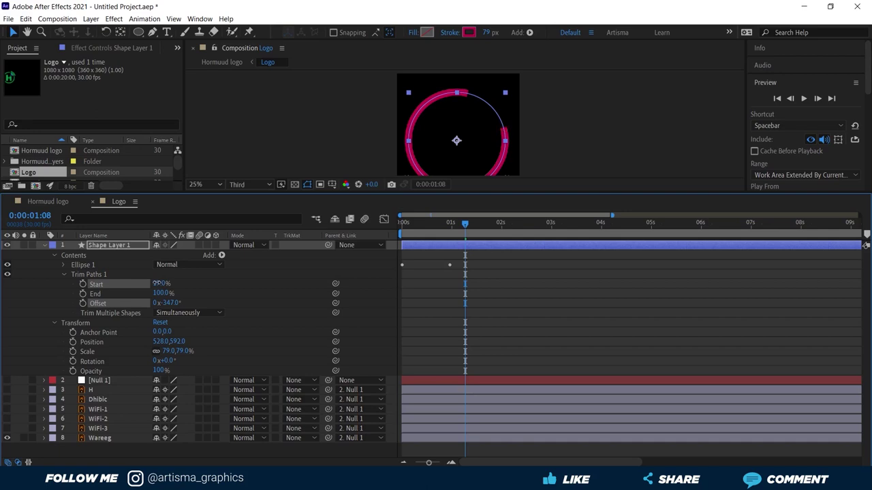
{"action": "left_click_drag", "start_coordinate": [156, 283], "coordinate": [157, 283]}
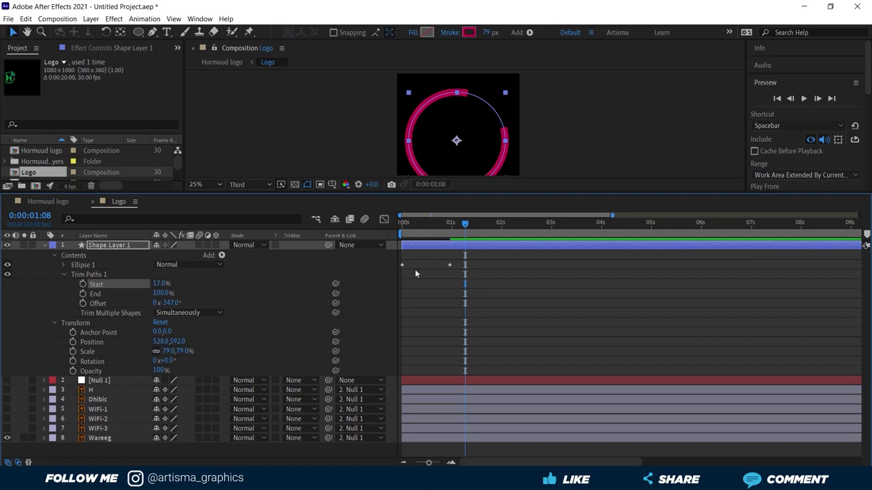
{"action": "left_click", "coordinate": [43, 245]}
- Show the ring's keyframed Size and move the playhead to its second keyframe
{"action": "key", "text": "Return"}
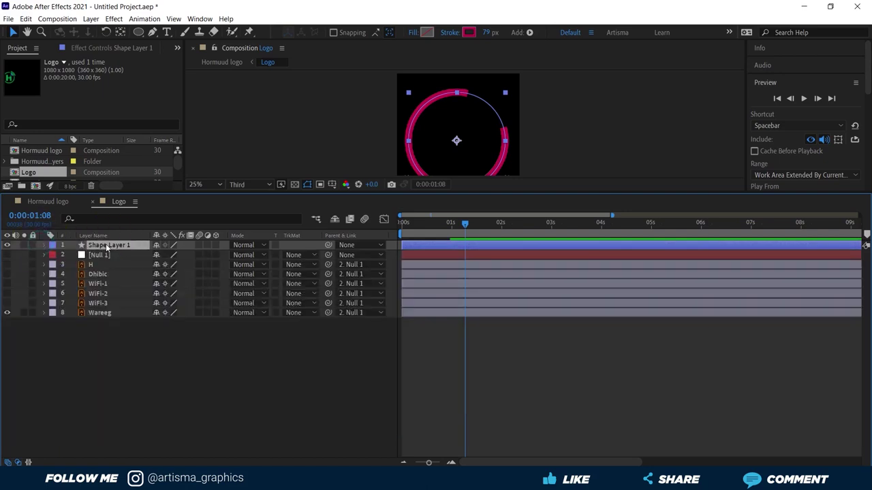
{"action": "key", "text": "u"}
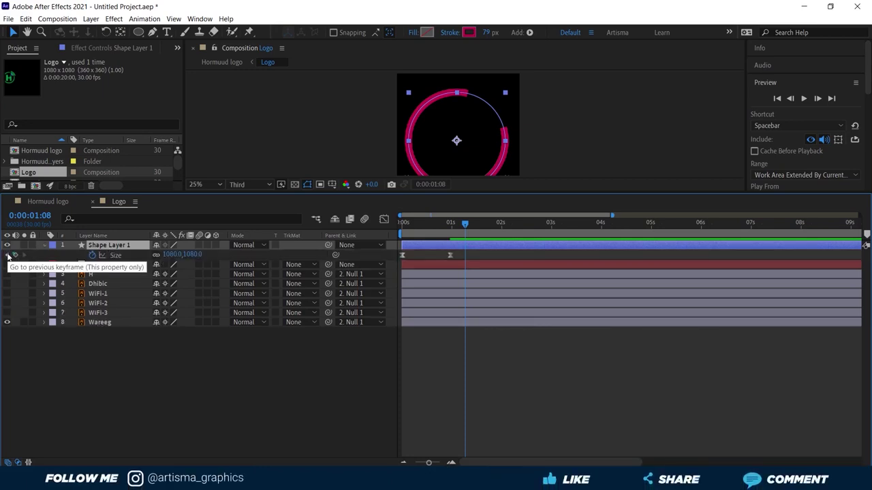
{"action": "left_click", "coordinate": [8, 254]}
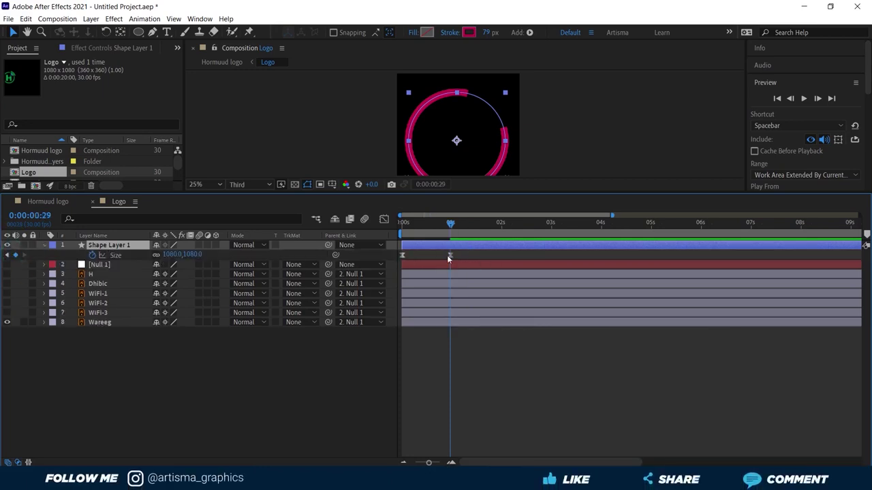
{"action": "key", "text": "Delete"}
{"action": "left_click", "coordinate": [447, 247]}
- Keyframe Trim Paths Start at 17% and move that keyframe to about 2 seconds
{"action": "left_click", "coordinate": [45, 245]}
{"action": "left_click", "coordinate": [45, 245]}
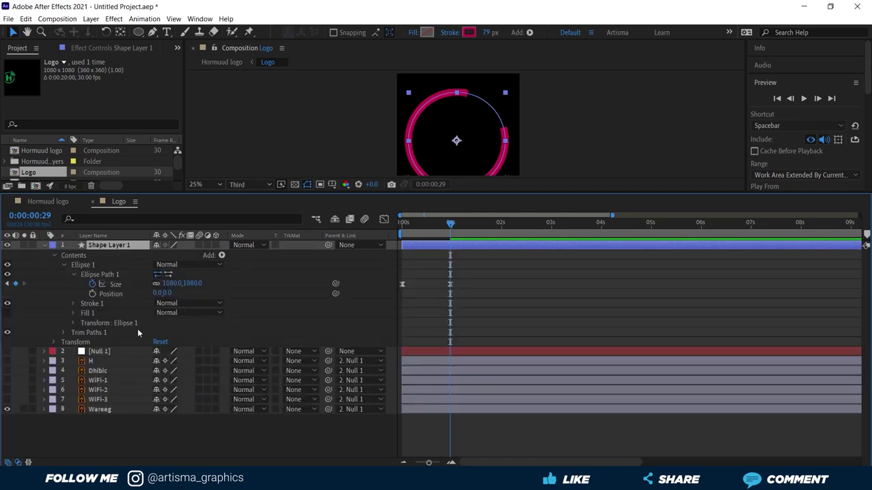
{"action": "left_click", "coordinate": [64, 332]}
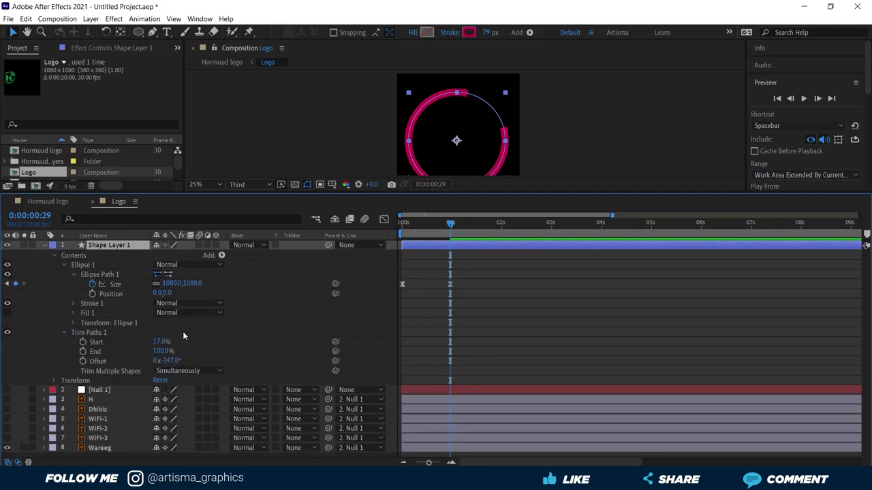
{"action": "left_click", "coordinate": [83, 342]}
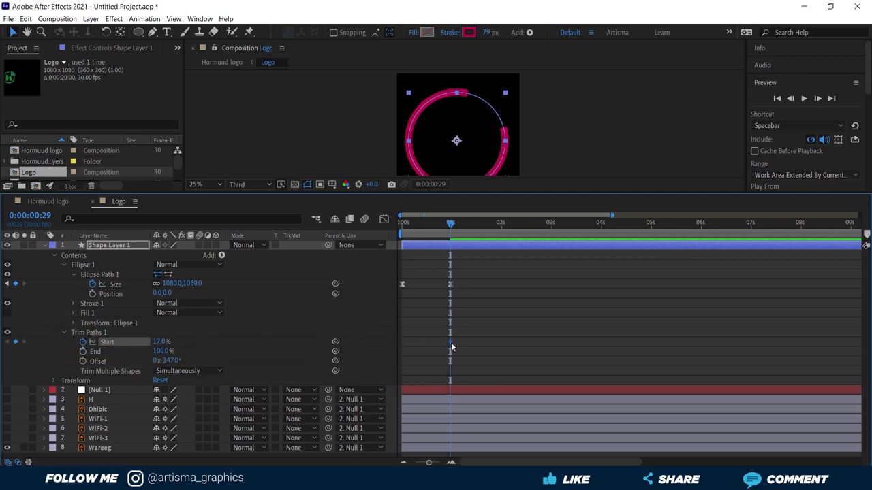
{"action": "left_click_drag", "start_coordinate": [449, 347], "coordinate": [503, 344]}
- Set Start to 0% at 0:00:00:29, creating the opening keyframe
{"action": "left_click", "coordinate": [161, 345]}
{"action": "type", "text": "0"}
{"action": "left_click", "coordinate": [305, 318]}
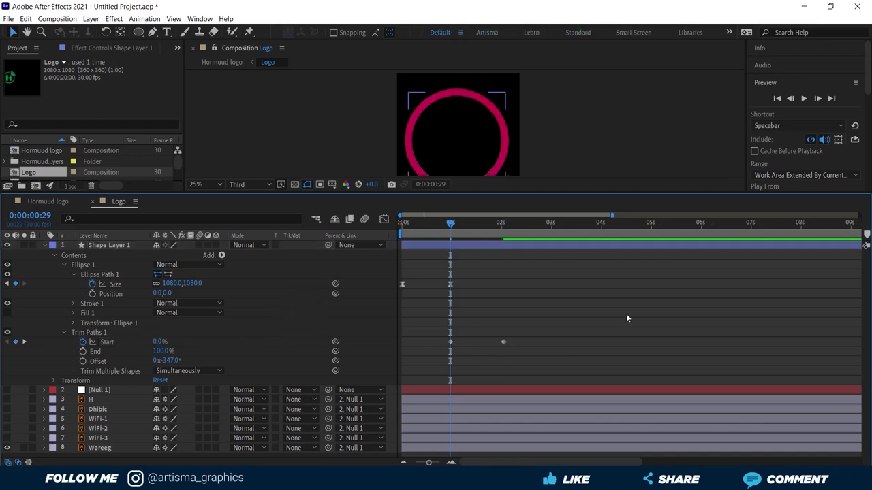
- Return the playhead to the composition's first frame
{"action": "left_click", "coordinate": [506, 311]}
{"action": "mouse_move", "coordinate": [451, 224]}
{"action": "left_mouse_down"}
{"action": "mouse_move", "coordinate": [395, 232]}
{"action": "mouse_move", "coordinate": [512, 253]}
{"action": "left_mouse_up"}
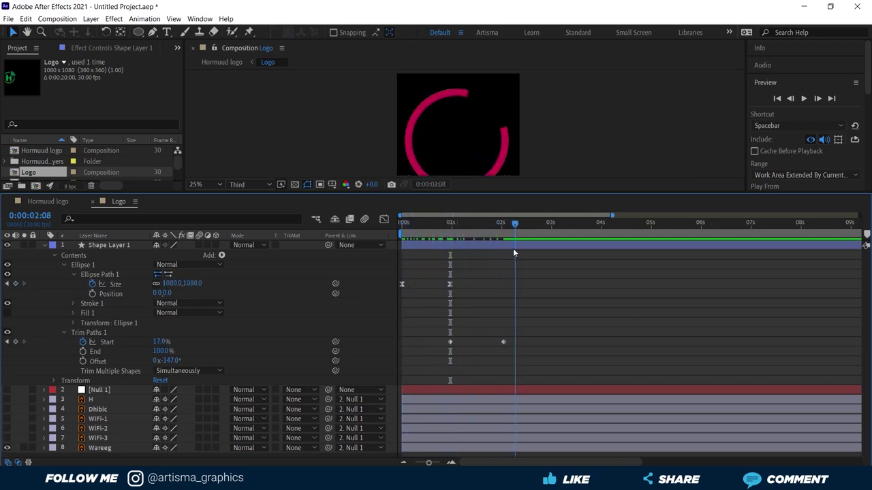
{"action": "mouse_move", "coordinate": [513, 252]}
{"action": "left_mouse_down"}
{"action": "mouse_move", "coordinate": [398, 252]}
{"action": "mouse_move", "coordinate": [487, 252]}
{"action": "mouse_move", "coordinate": [452, 249]}
{"action": "left_mouse_up"}
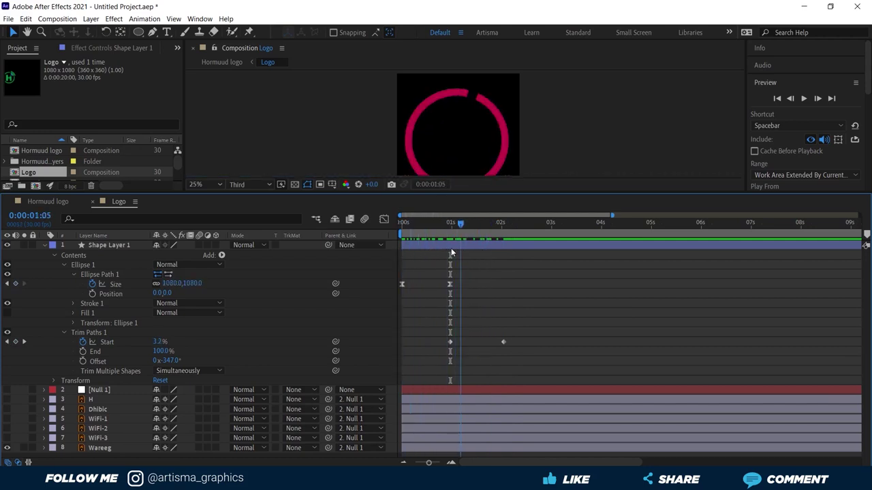
- Select both Trim Start keyframes and drag them later in the timeline
{"action": "left_click_drag", "start_coordinate": [527, 337], "coordinate": [440, 355]}
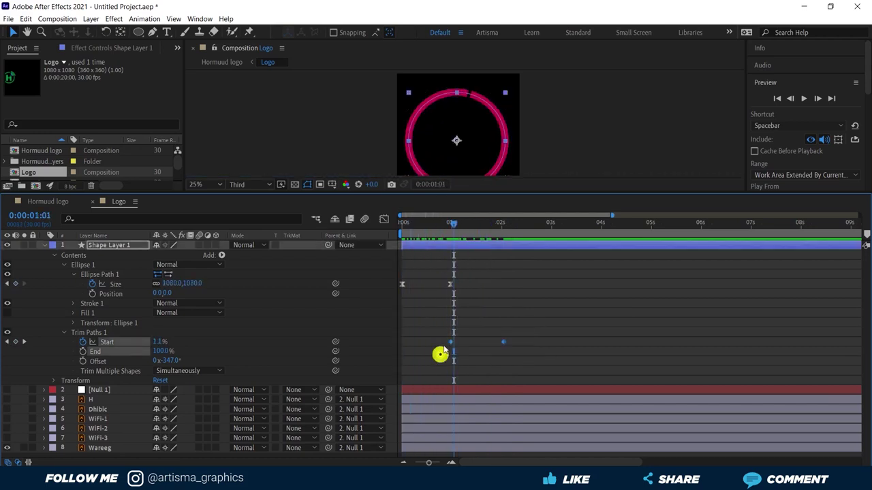
{"action": "left_click", "coordinate": [116, 247]}
{"action": "key", "text": "u"}
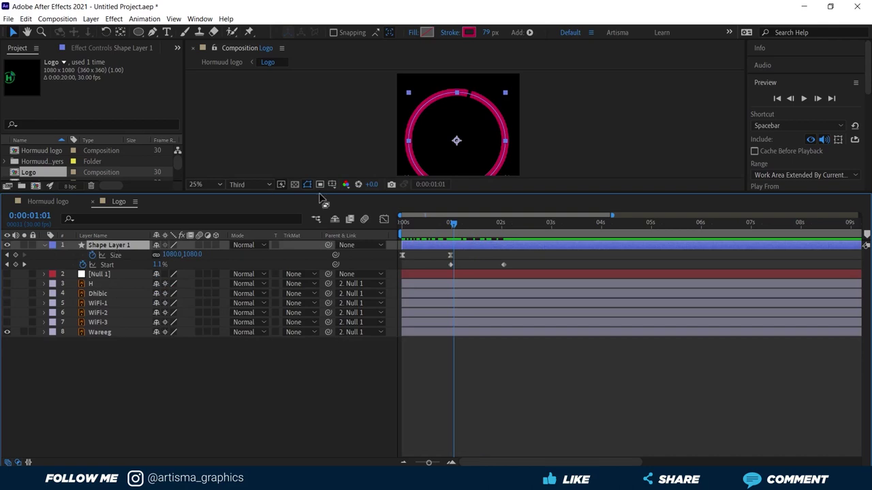
{"action": "mouse_move", "coordinate": [513, 261]}
{"action": "left_mouse_down"}
{"action": "mouse_move", "coordinate": [447, 271]}
{"action": "mouse_move", "coordinate": [472, 265]}
{"action": "left_mouse_up"}
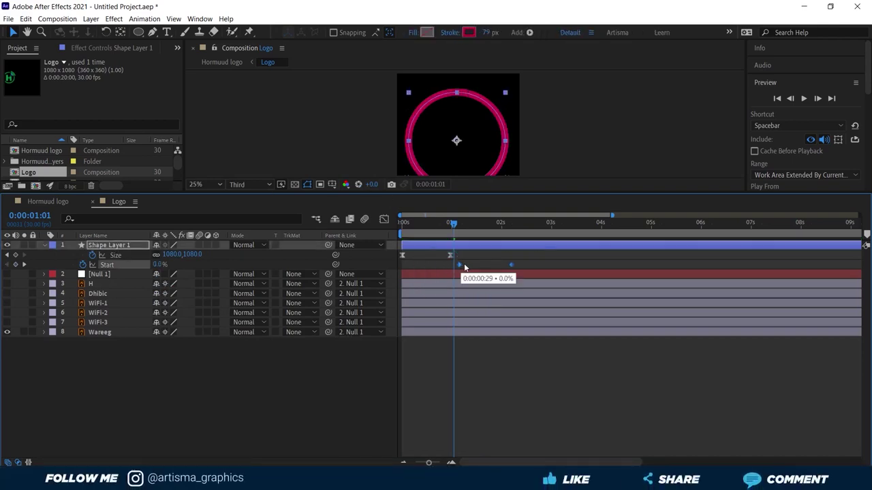
{"action": "left_click", "coordinate": [545, 265]}
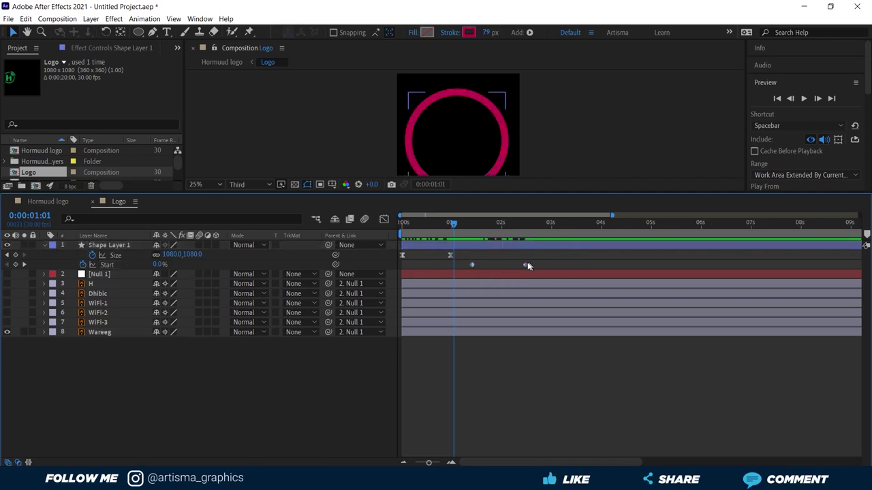
- Enlarge the viewer, preview the ring, and move the last Trim Start keyframe to just past 2 seconds
{"action": "left_click", "coordinate": [775, 98]}
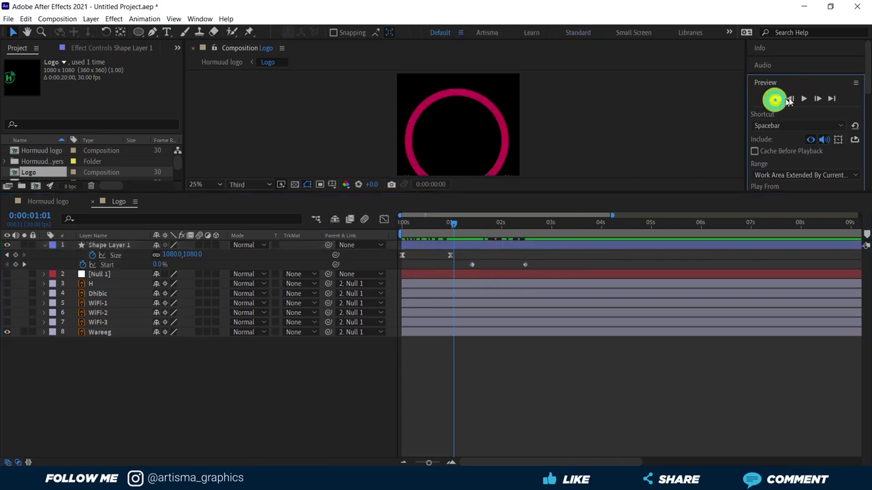
{"action": "left_click_drag", "start_coordinate": [568, 210], "coordinate": [568, 305]}
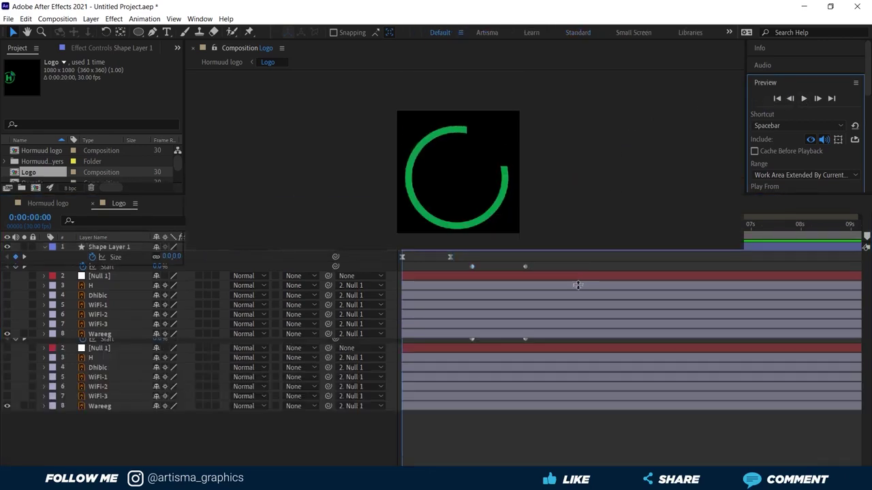
{"action": "left_click", "coordinate": [803, 99]}
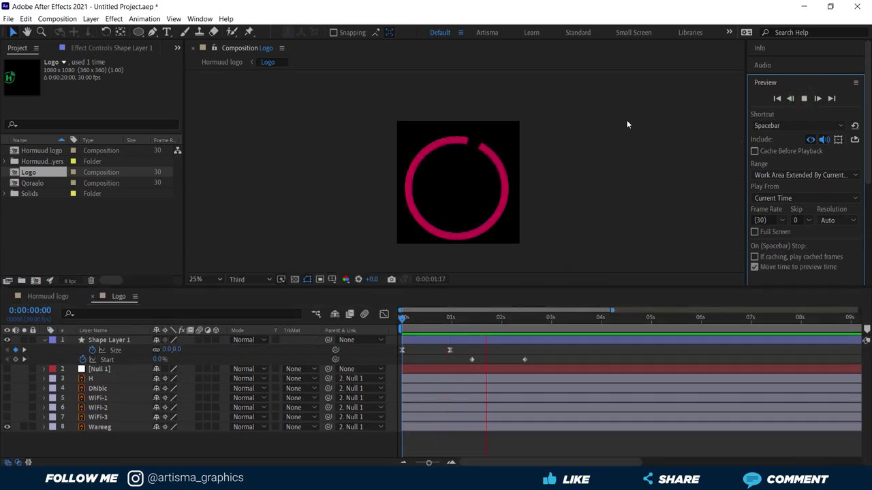
{"action": "left_click", "coordinate": [804, 98]}
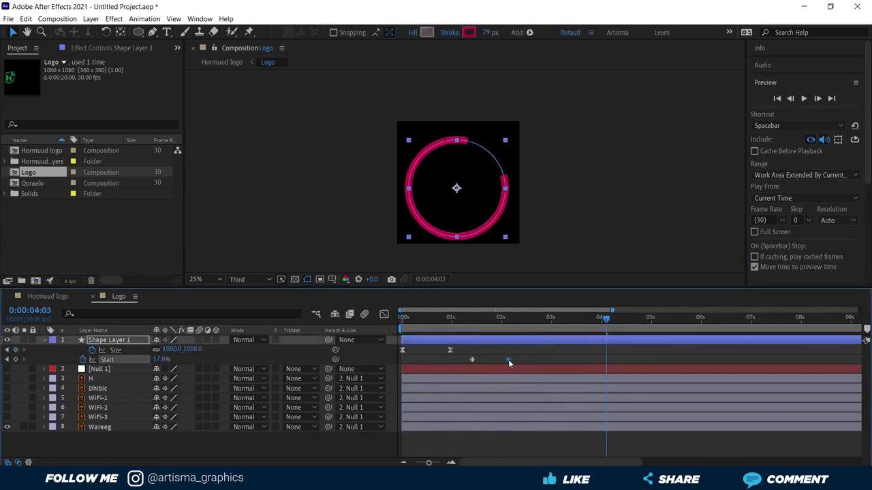
{"action": "left_click_drag", "start_coordinate": [472, 359], "coordinate": [508, 360]}
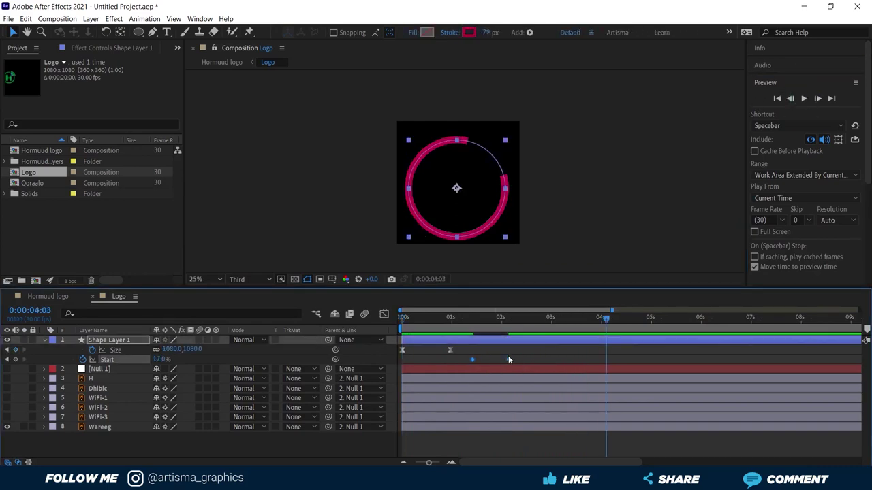
- Apply Easy Ease to the Trim Start keyframes
{"action": "right_click", "coordinate": [507, 360]}
{"action": "mouse_move", "coordinate": [585, 352]}
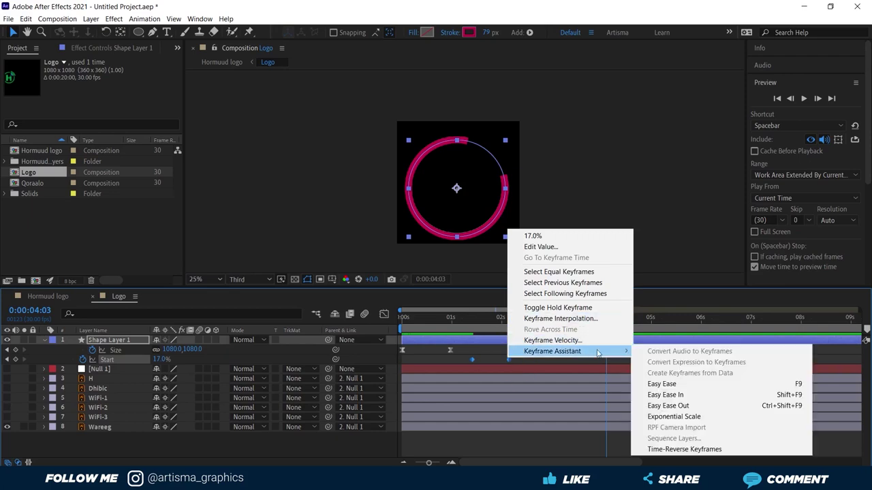
{"action": "left_click", "coordinate": [661, 384]}
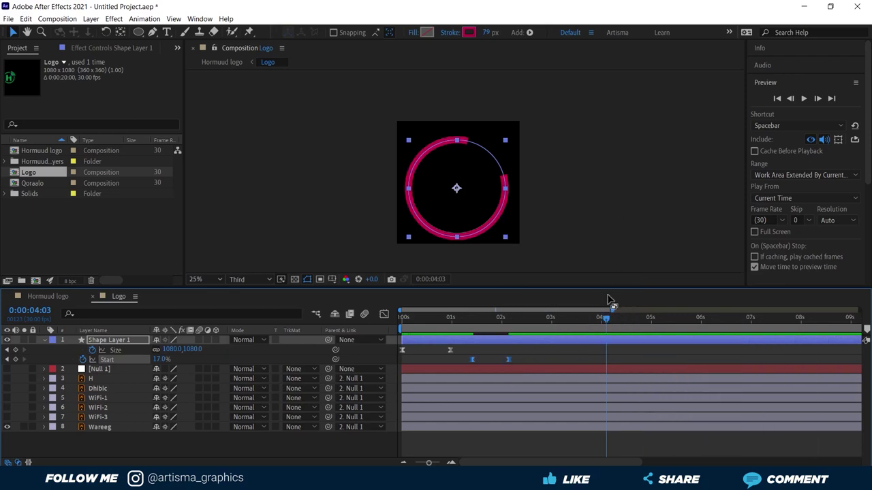
- Replay the eased ring animation from the first frame, then collapse Shape Layer 1
{"action": "left_click", "coordinate": [776, 98]}
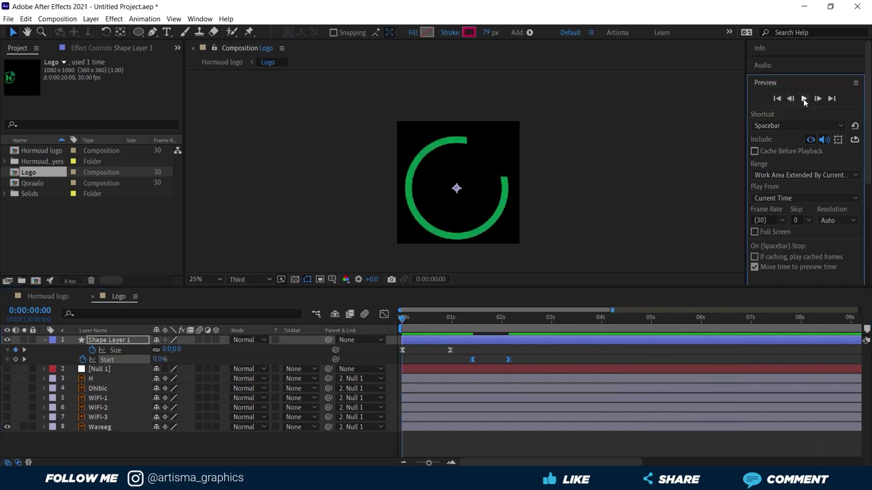
{"action": "left_click", "coordinate": [803, 99]}
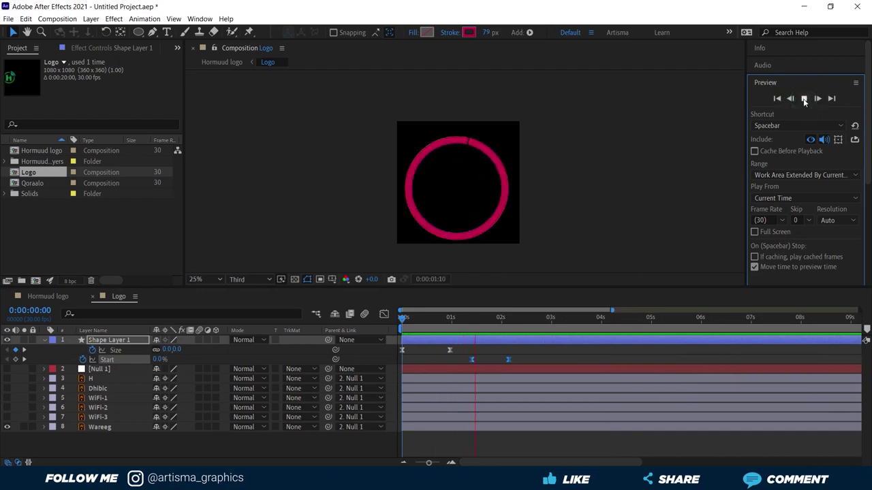
{"action": "left_click", "coordinate": [804, 99]}
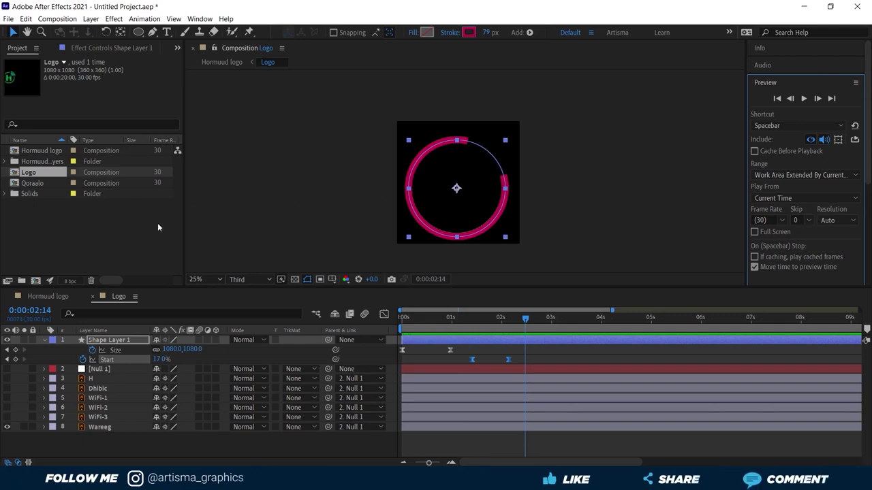
{"action": "left_click", "coordinate": [43, 340]}
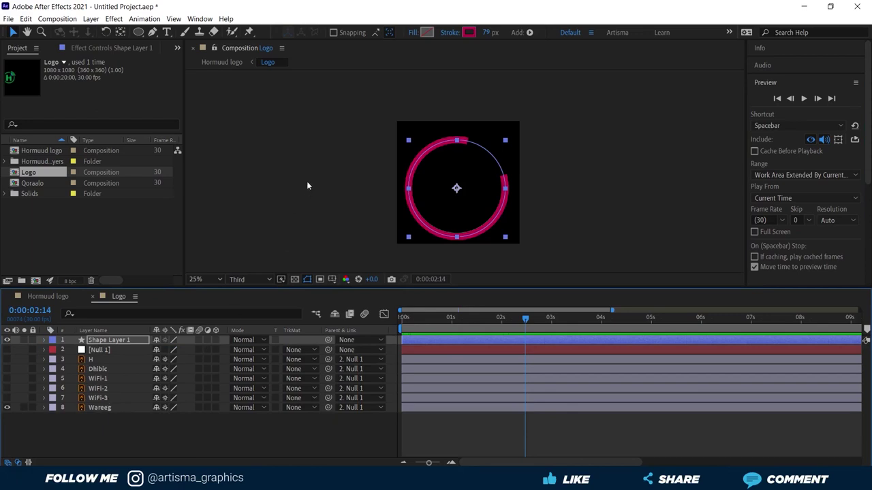
- Reveal the ring's Size and Start keyframes, scrub to 0:00:02:04, and select Dhibic
{"action": "left_click", "coordinate": [102, 369]}
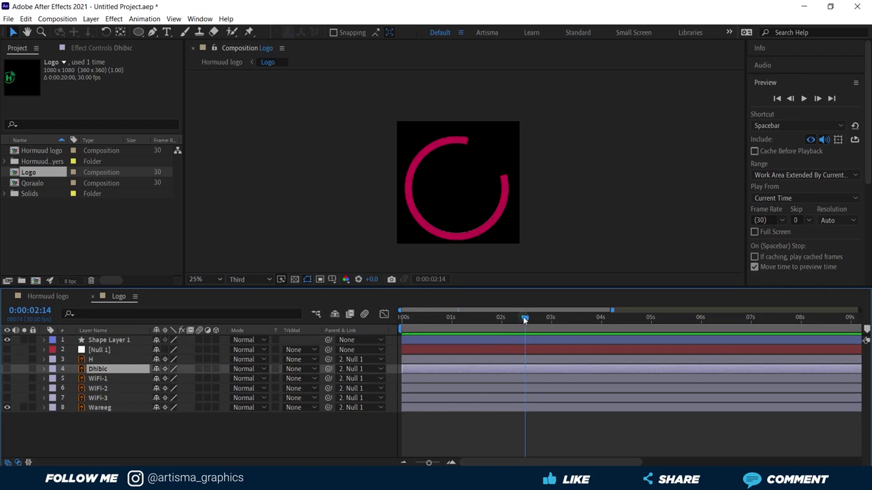
{"action": "mouse_move", "coordinate": [525, 318]}
{"action": "left_mouse_down"}
{"action": "mouse_move", "coordinate": [468, 317]}
{"action": "mouse_move", "coordinate": [480, 317]}
{"action": "left_mouse_up"}
{"action": "left_click", "coordinate": [104, 341]}
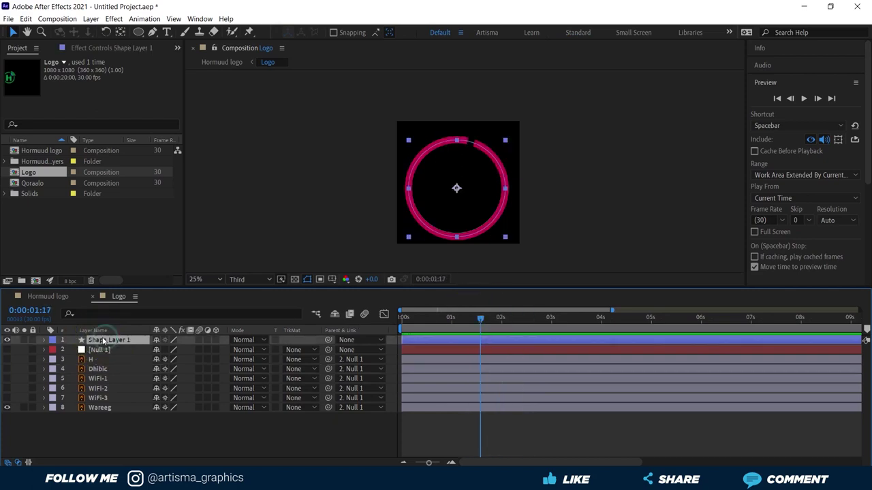
{"action": "key", "text": "u"}
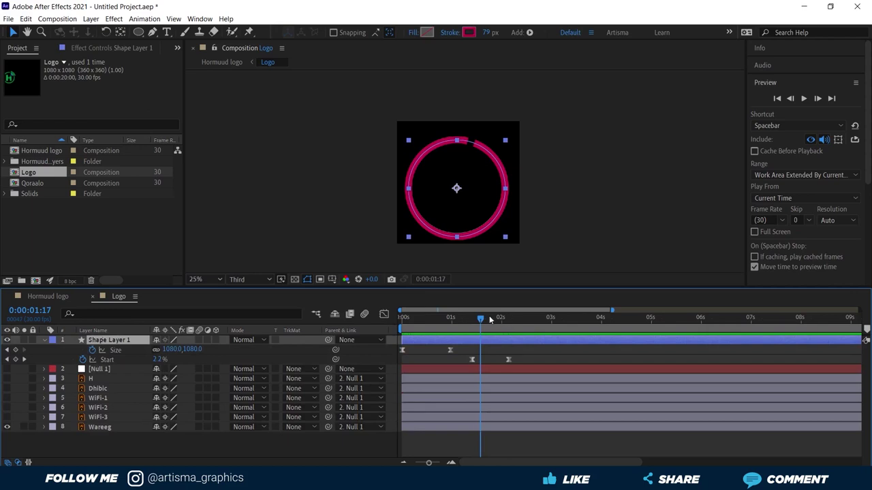
{"action": "left_click_drag", "start_coordinate": [480, 318], "coordinate": [509, 325]}
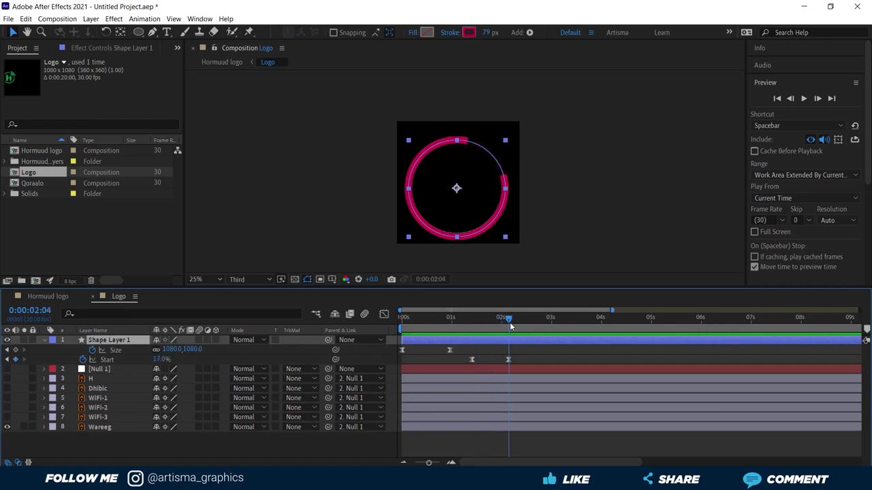
{"action": "left_click", "coordinate": [99, 389]}
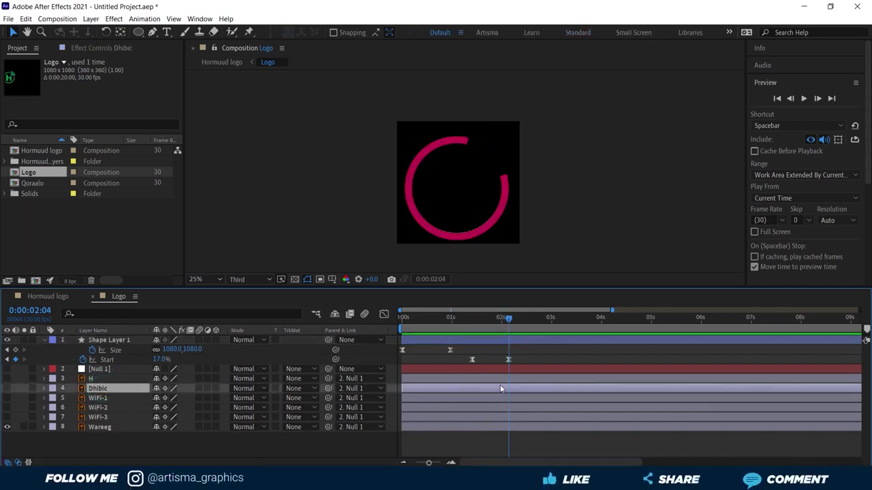
- Keyframe Dhibic's Position (99, 54) and Scale (100%) at the current time
{"action": "key", "text": "alt+shift+p"}
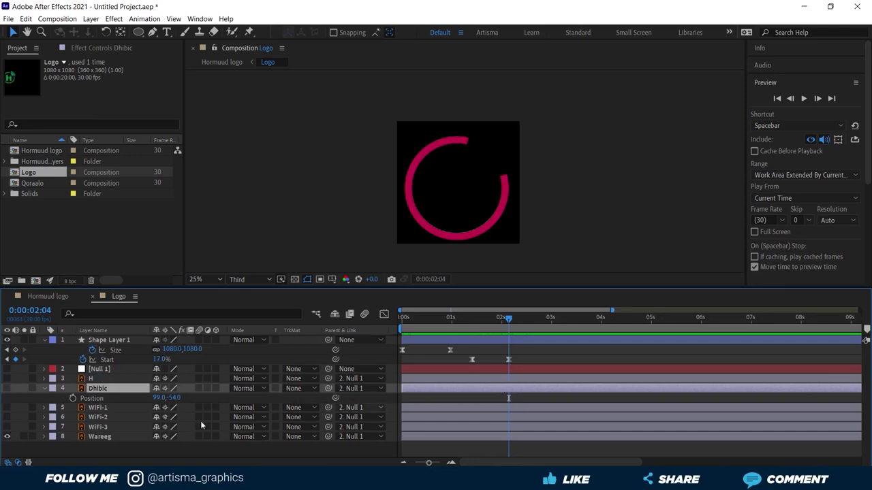
{"action": "left_click", "coordinate": [73, 399]}
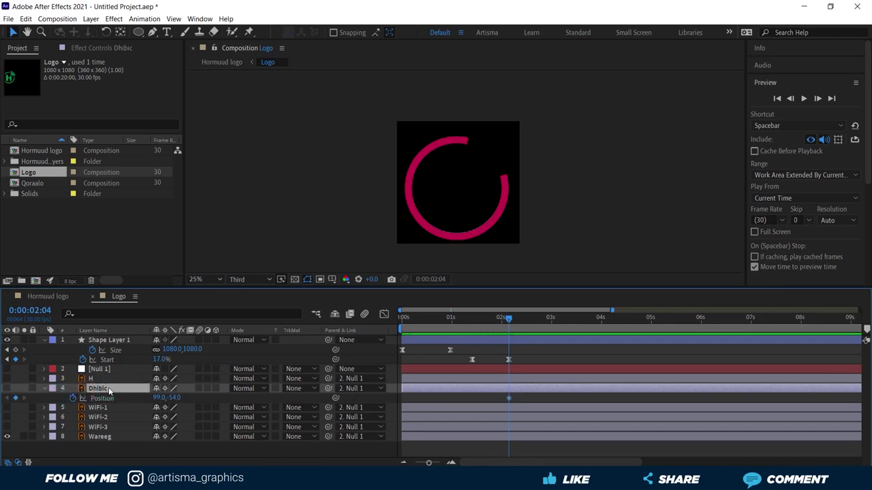
{"action": "key", "text": "s"}
{"action": "left_click", "coordinate": [72, 398]}
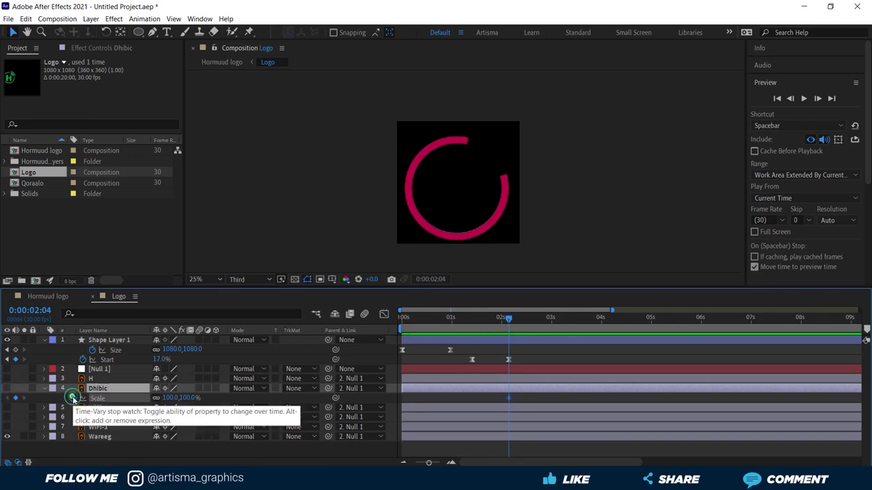
{"action": "left_click", "coordinate": [109, 388]}
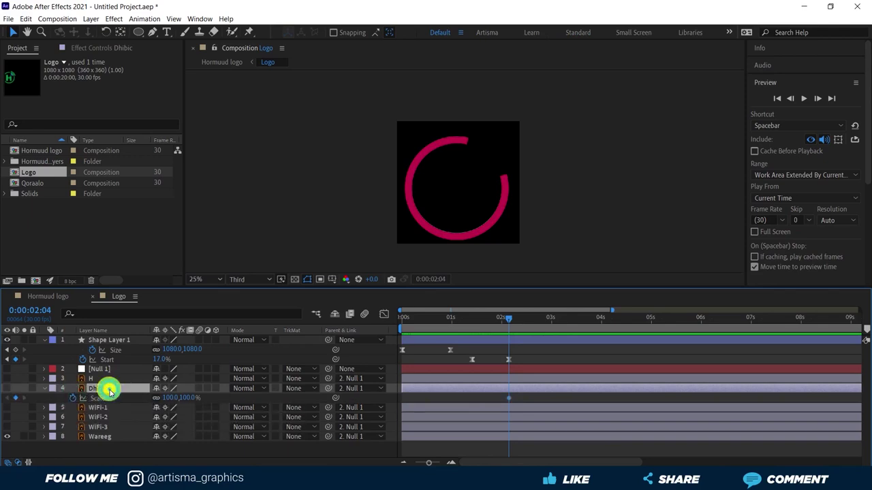
{"action": "key", "text": "shift+p"}
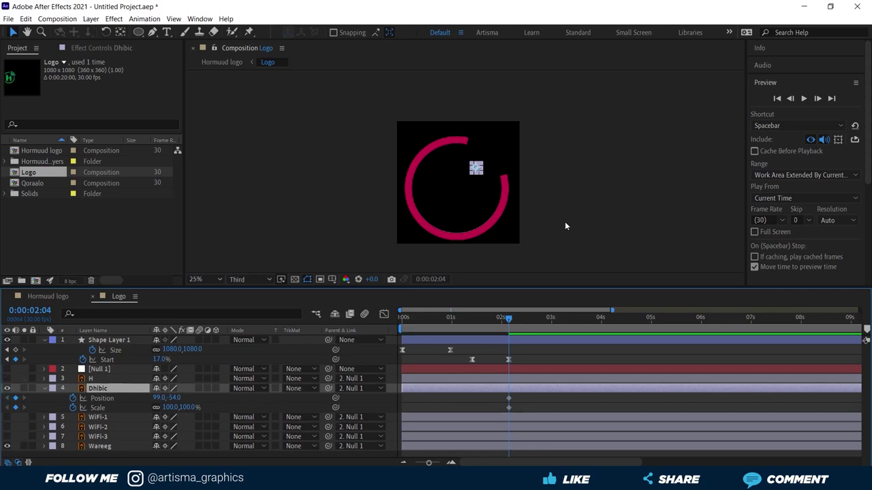
- Nudge those keyframes to about 0:00:01:21 and add Scale and Position keyframes at 0:00:00:29
{"action": "left_click", "coordinate": [599, 200]}
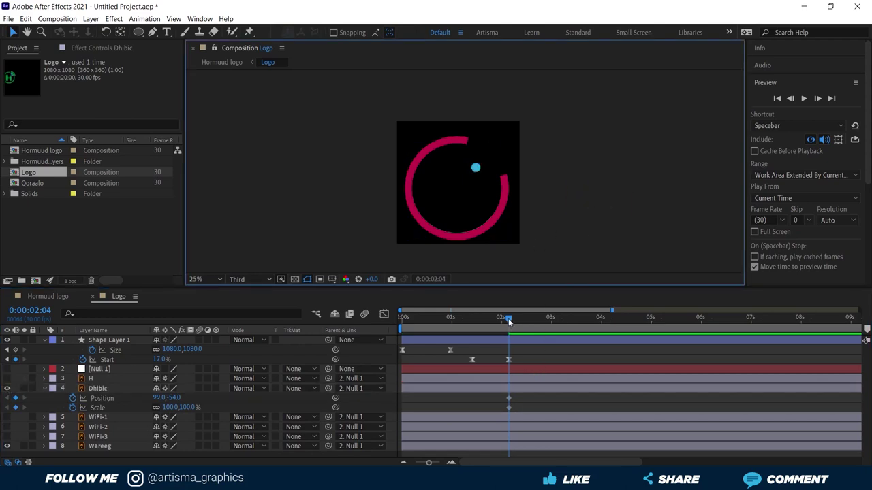
{"action": "left_click_drag", "start_coordinate": [508, 321], "coordinate": [450, 320]}
{"action": "left_click_drag", "start_coordinate": [473, 389], "coordinate": [455, 393]}
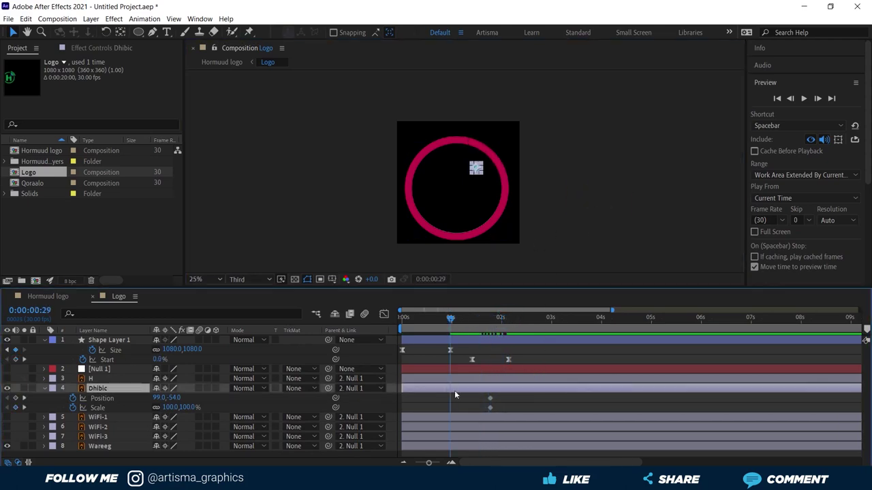
{"action": "left_click", "coordinate": [16, 407]}
{"action": "left_click", "coordinate": [16, 397]}
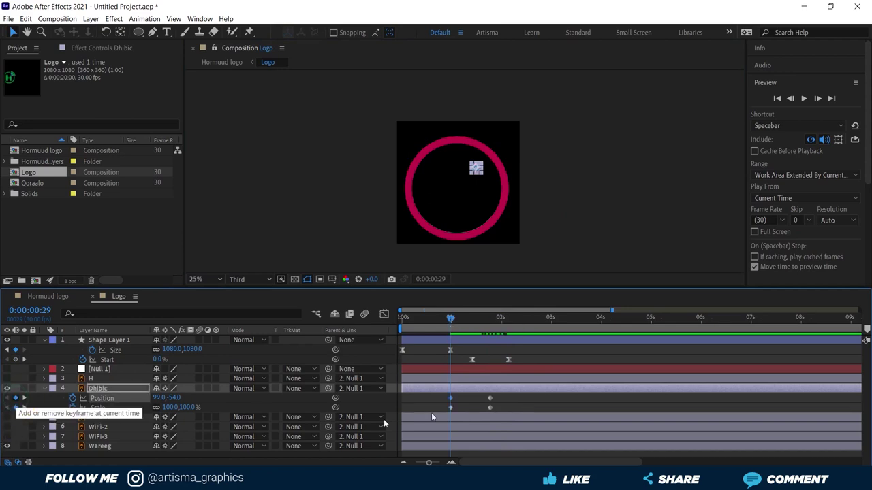
{"action": "left_click_drag", "start_coordinate": [451, 321], "coordinate": [385, 333]}
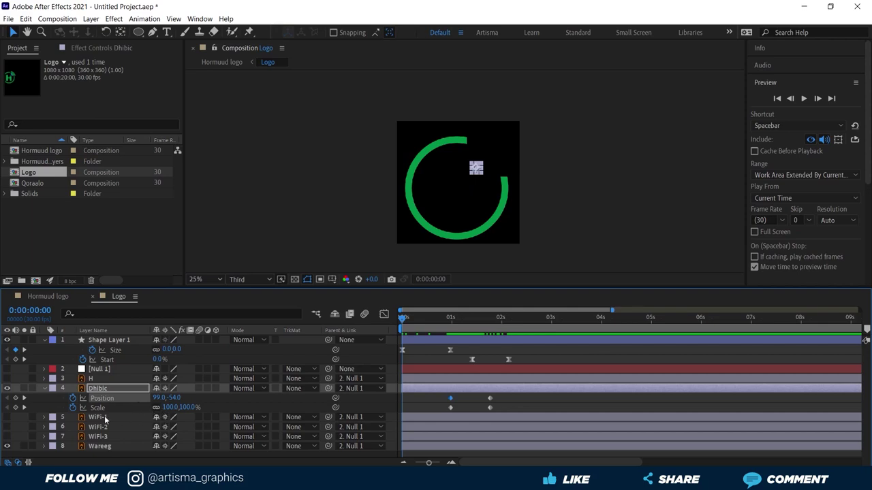
- Move the Dhibic element to the ring's centre at Position 32,13 on frame zero
{"action": "left_click_drag", "start_coordinate": [153, 404], "coordinate": [422, 398]}
{"action": "left_click", "coordinate": [542, 251]}
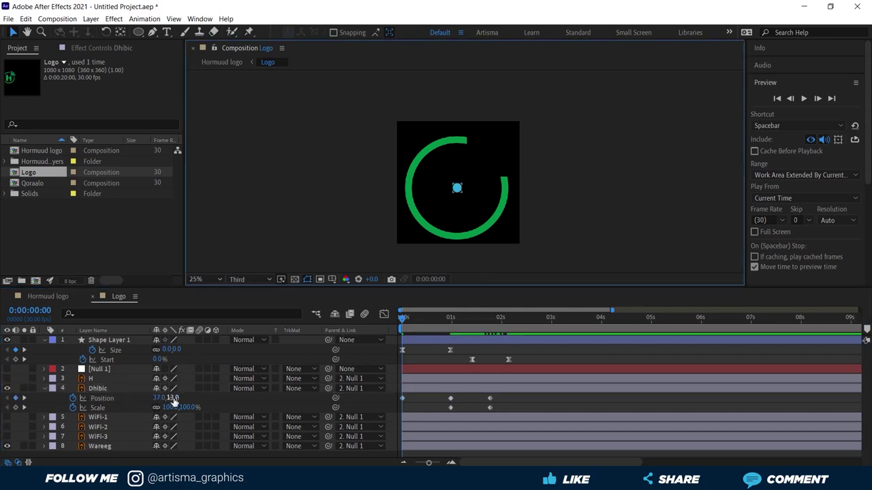
{"action": "left_click_drag", "start_coordinate": [170, 398], "coordinate": [174, 397]}
{"action": "left_click", "coordinate": [579, 178]}
- Add a Dhibic Scale keyframe at 0s set to 0%
{"action": "left_click", "coordinate": [16, 407]}
{"action": "left_click", "coordinate": [169, 407]}
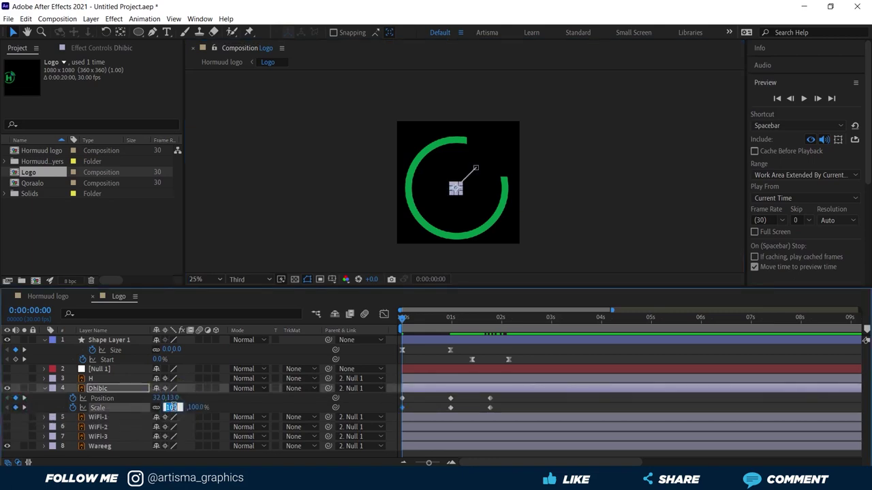
{"action": "type", "text": "0"}
{"action": "left_click", "coordinate": [307, 145]}
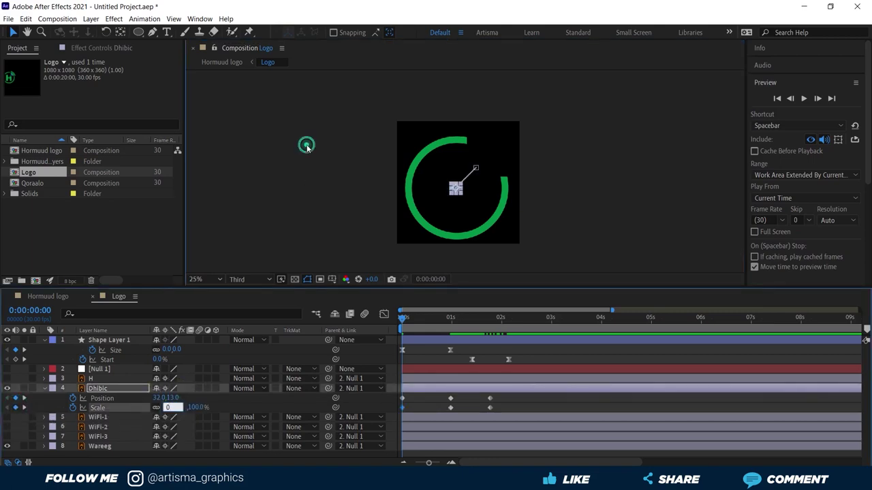
- Nudge Shape Layer 1's Size keyframe slightly later
{"action": "left_click", "coordinate": [402, 350]}
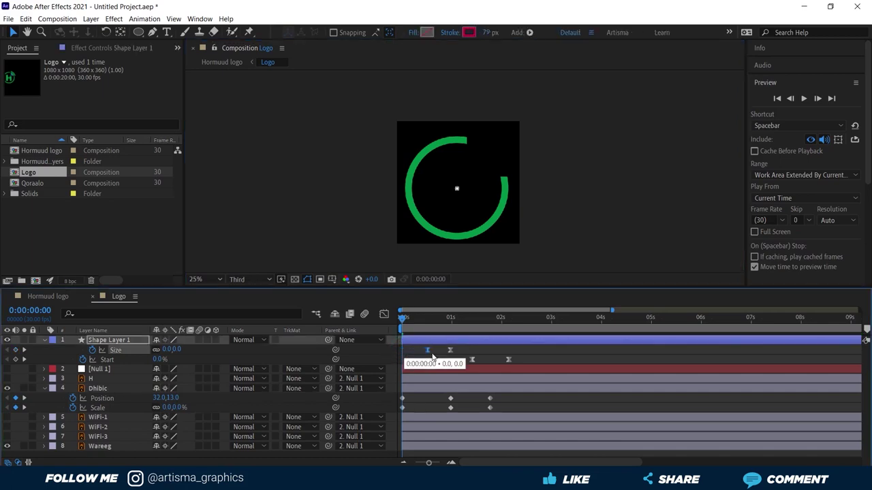
{"action": "left_click_drag", "start_coordinate": [432, 357], "coordinate": [434, 355]}
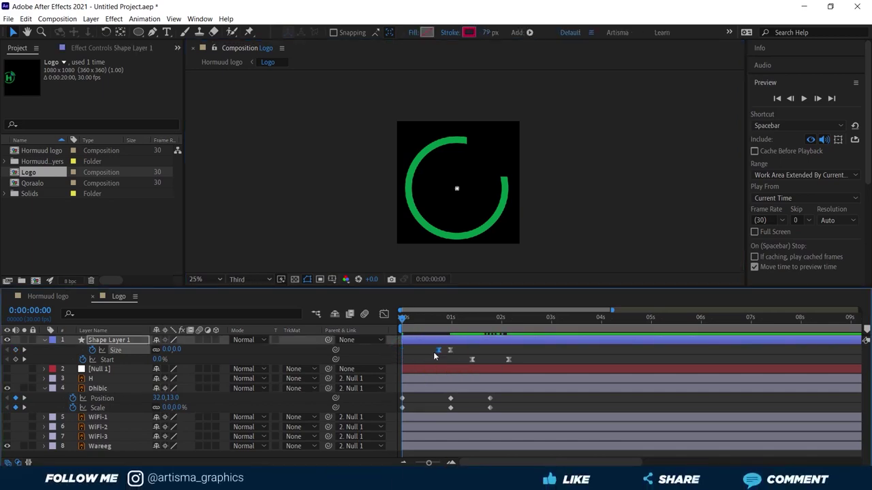
{"action": "left_click", "coordinate": [528, 261]}
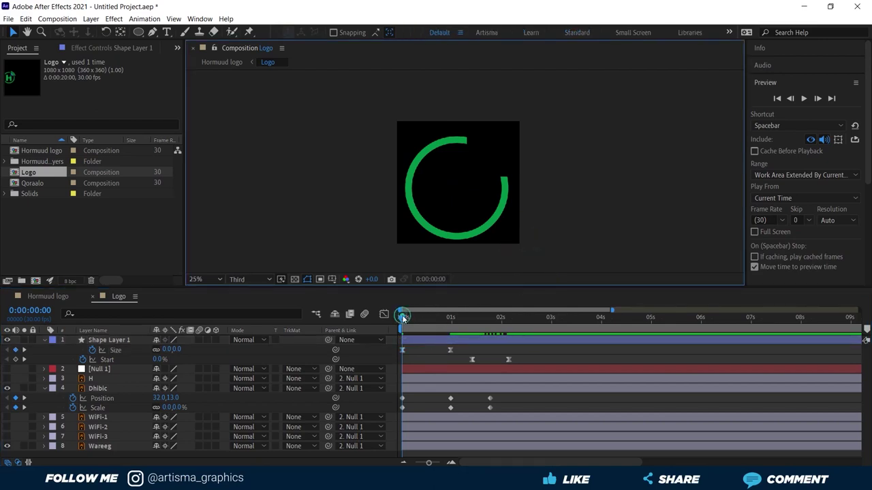
- Return to Dhibic's keyframe at 0:00:00:29, restoring an accidentally deleted Position key
{"action": "left_click_drag", "start_coordinate": [403, 318], "coordinate": [450, 322]}
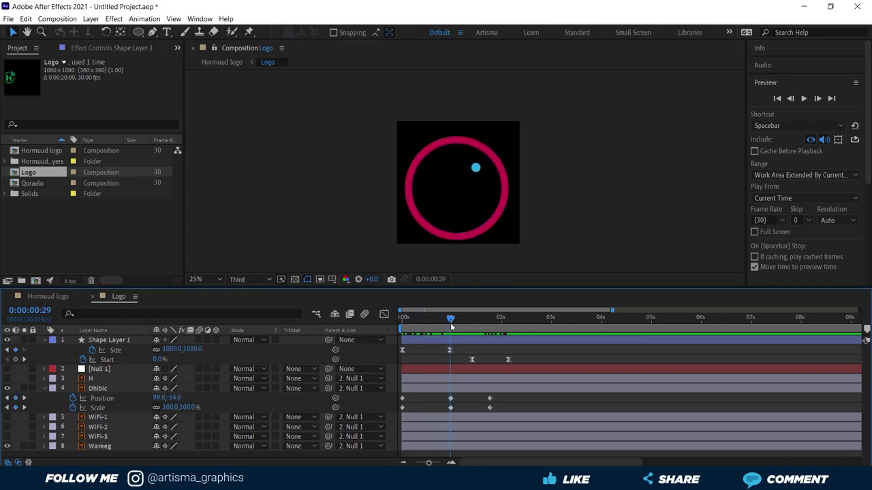
{"action": "left_click", "coordinate": [451, 323]}
{"action": "left_click", "coordinate": [449, 399]}
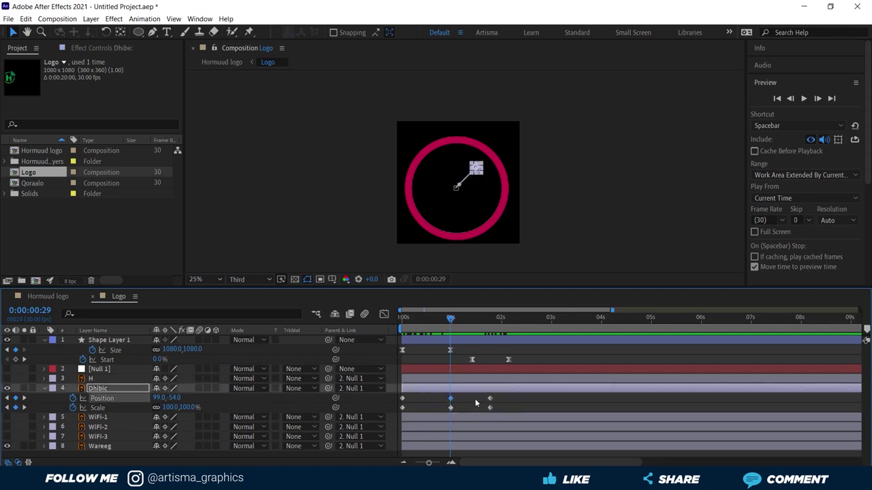
{"action": "key", "text": "Delete"}
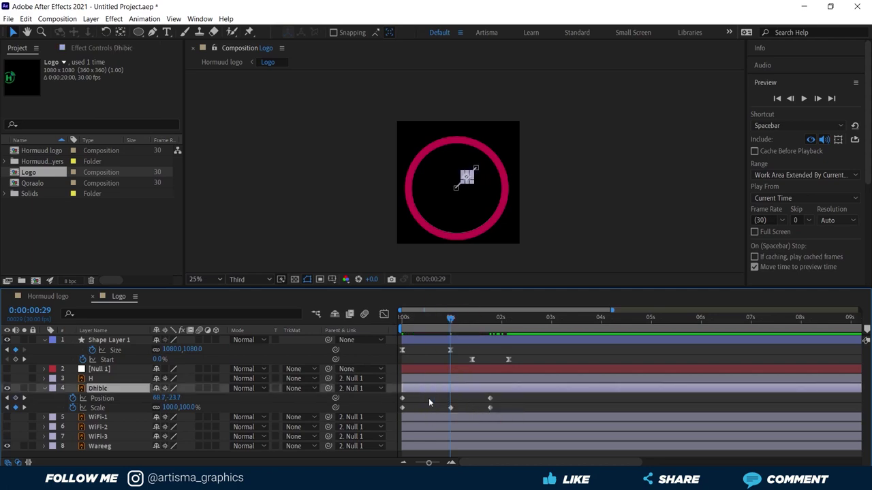
{"action": "left_click", "coordinate": [402, 399]}
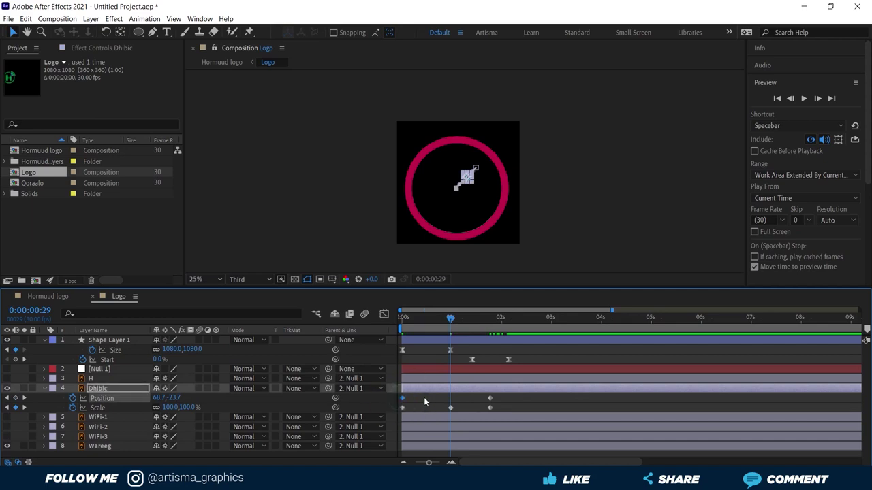
{"action": "key", "text": "ctrl+z"}
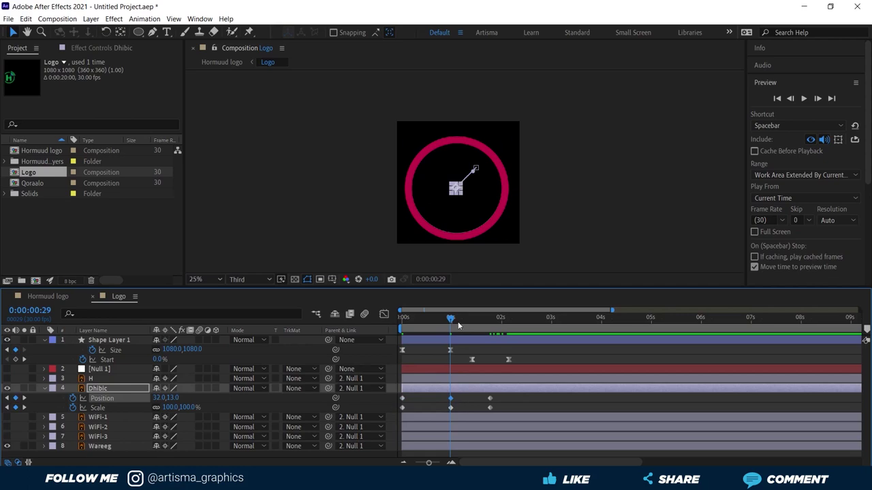
{"action": "mouse_move", "coordinate": [450, 318]}
{"action": "left_mouse_down"}
{"action": "mouse_move", "coordinate": [393, 314]}
{"action": "mouse_move", "coordinate": [452, 330]}
{"action": "left_mouse_up"}
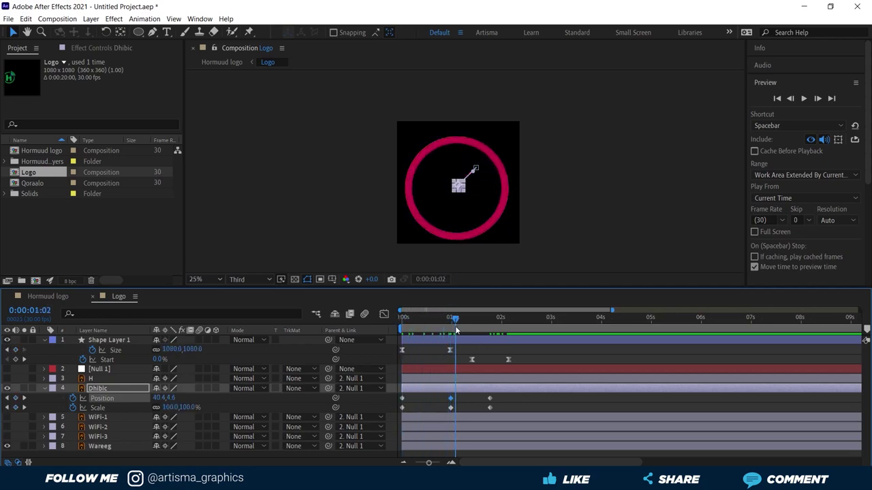
{"action": "key", "text": "Page_Up"}
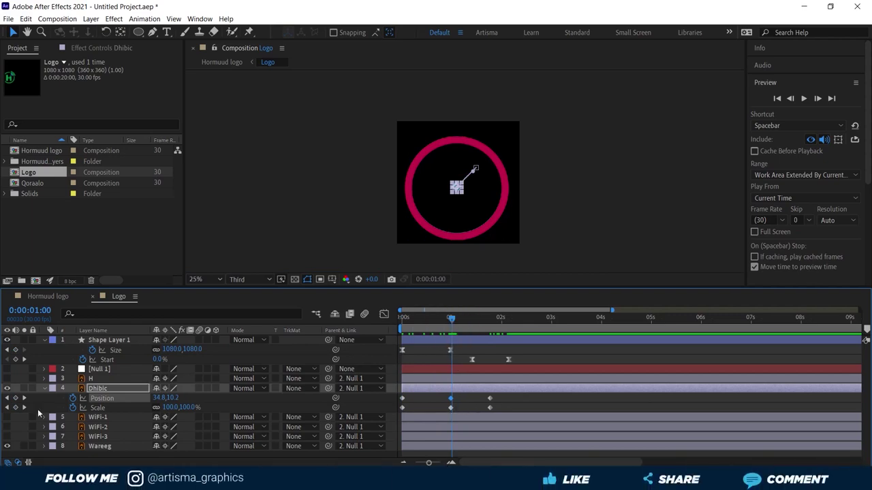
{"action": "left_click", "coordinate": [6, 408]}
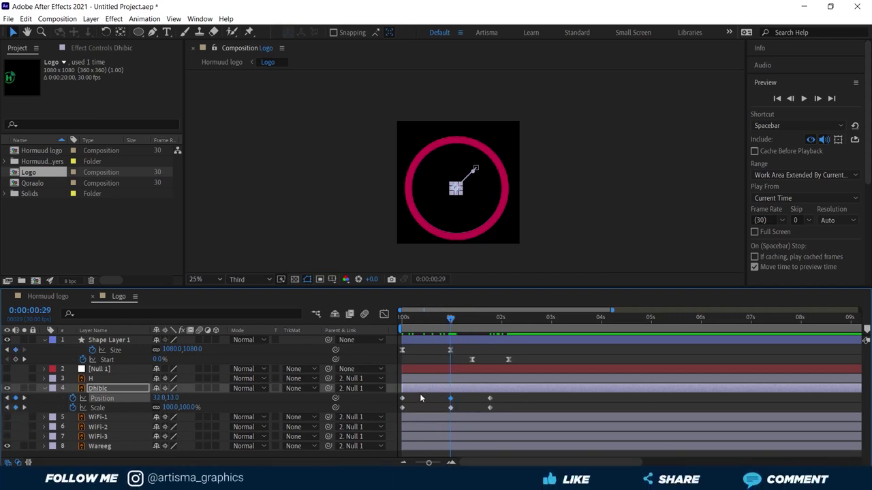
- At frame 29, scale Dhibic to 501% and set its Position to 34,16
{"action": "mouse_move", "coordinate": [184, 407]}
{"action": "left_mouse_down"}
{"action": "mouse_move", "coordinate": [417, 410]}
{"action": "mouse_move", "coordinate": [410, 412]}
{"action": "left_mouse_up"}
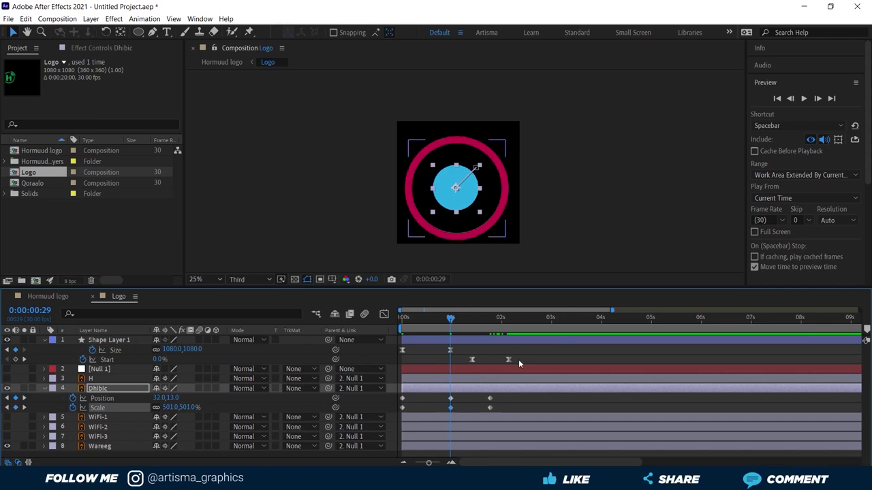
{"action": "left_click_drag", "start_coordinate": [453, 394], "coordinate": [359, 407]}
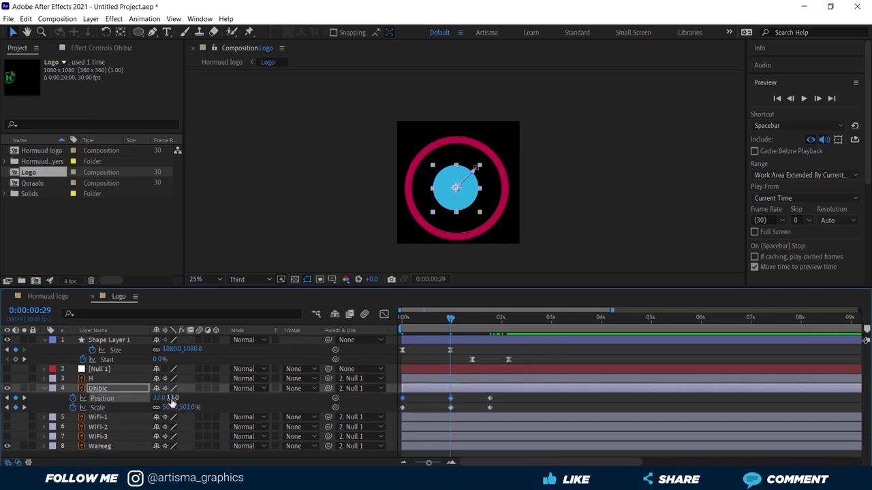
{"action": "left_click_drag", "start_coordinate": [169, 400], "coordinate": [153, 398]}
{"action": "left_click", "coordinate": [572, 180]}
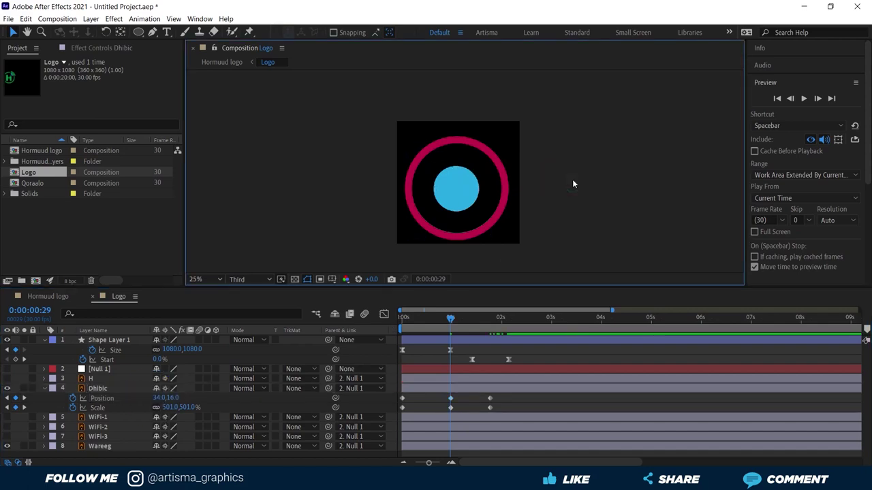
- Scrub the playhead past one second to preview the blue circle growing
{"action": "left_click", "coordinate": [450, 320]}
{"action": "left_click_drag", "start_coordinate": [450, 320], "coordinate": [487, 321]}
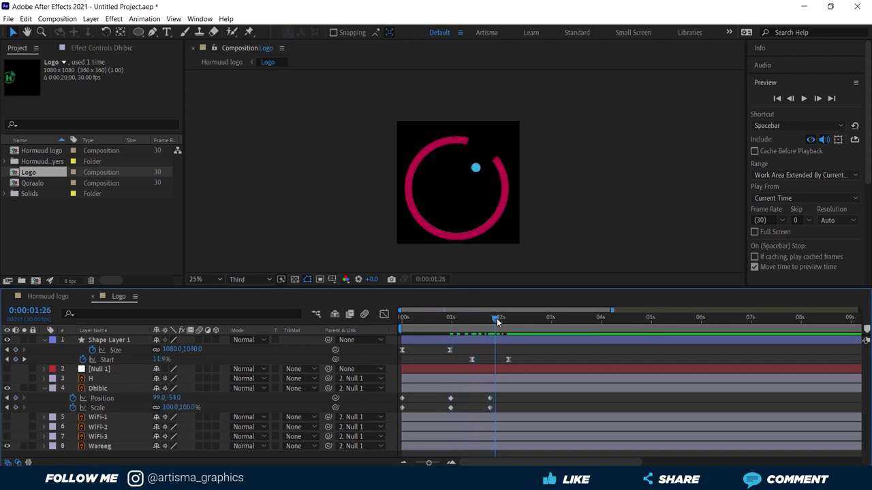
{"action": "mouse_move", "coordinate": [487, 321]}
{"action": "left_mouse_down"}
{"action": "mouse_move", "coordinate": [498, 318]}
{"action": "mouse_move", "coordinate": [390, 327]}
{"action": "left_mouse_up"}
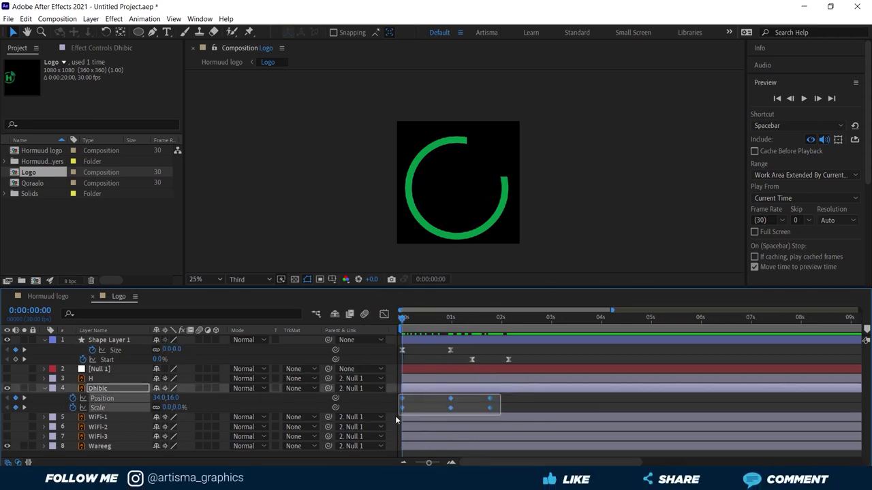
- Apply Easy Ease to all Dhibic Position and Scale keyframes
{"action": "left_click_drag", "start_coordinate": [500, 395], "coordinate": [390, 414]}
{"action": "right_click", "coordinate": [449, 406]}
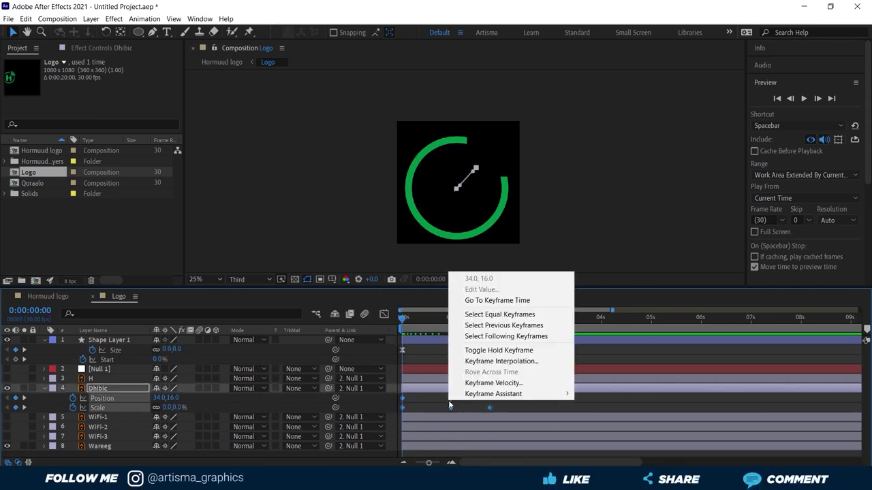
{"action": "mouse_move", "coordinate": [528, 393]}
{"action": "left_click", "coordinate": [606, 339]}
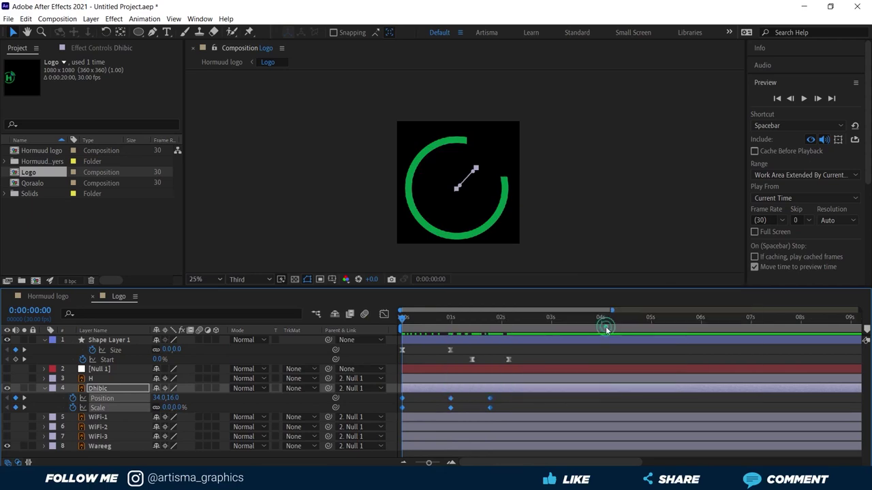
- Preview the eased animation from the start
{"action": "left_click", "coordinate": [778, 99]}
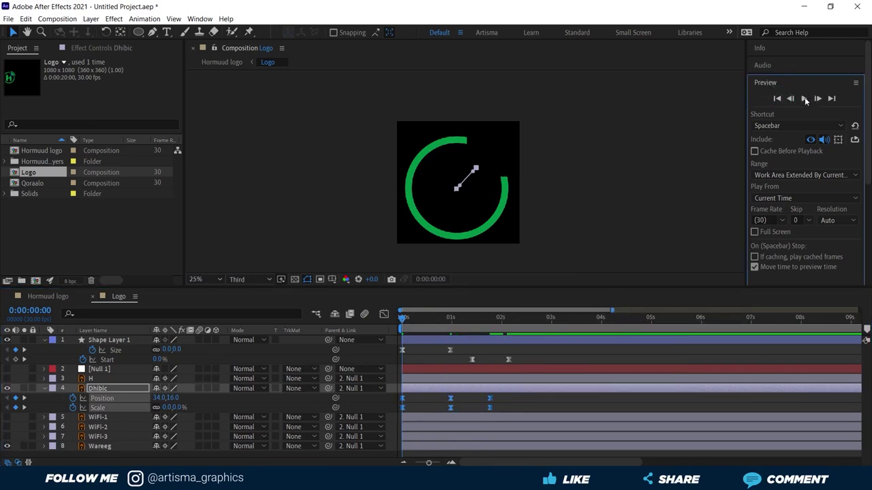
{"action": "left_click", "coordinate": [803, 98]}
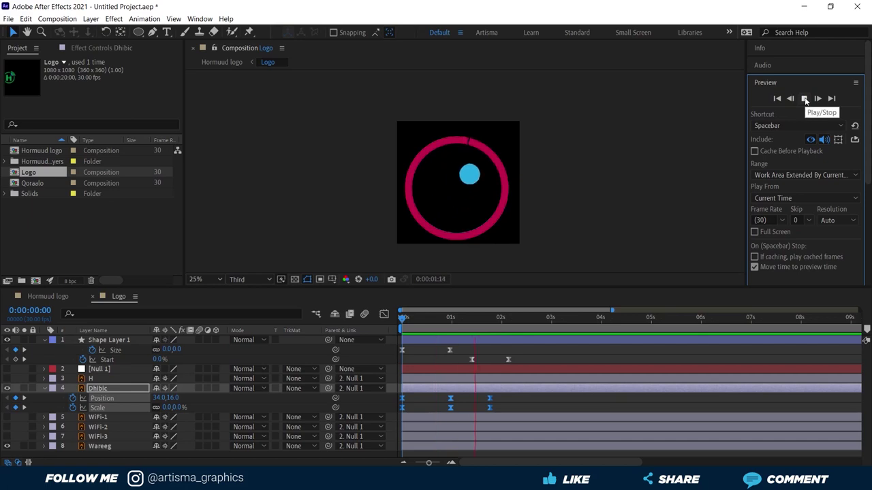
{"action": "left_click", "coordinate": [804, 99]}
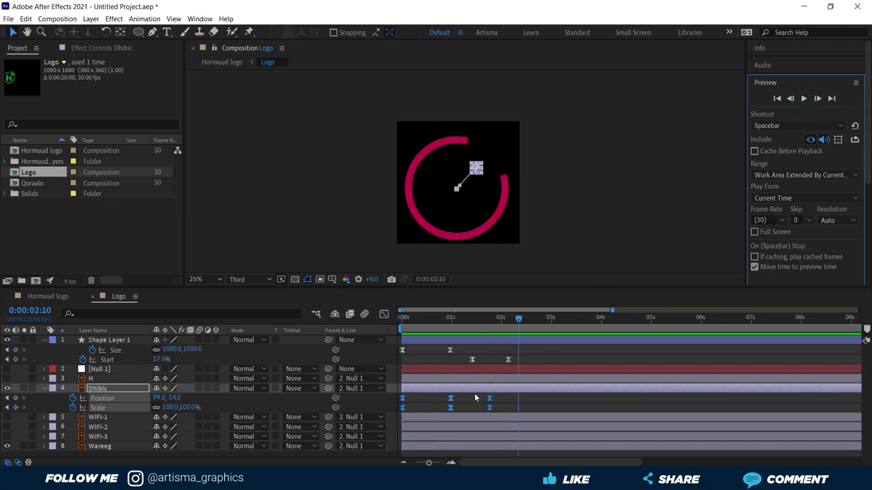
- Select the Dhibic Position and Scale keys near 2 seconds and go to 0:00:01:12
{"action": "left_click", "coordinate": [504, 401]}
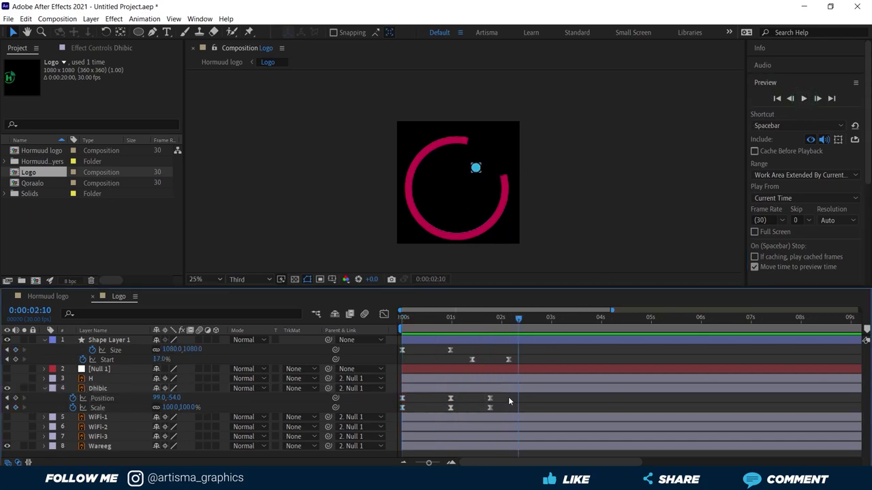
{"action": "left_click", "coordinate": [507, 360]}
{"action": "left_click", "coordinate": [499, 399]}
{"action": "left_click_drag", "start_coordinate": [490, 406], "coordinate": [483, 413]}
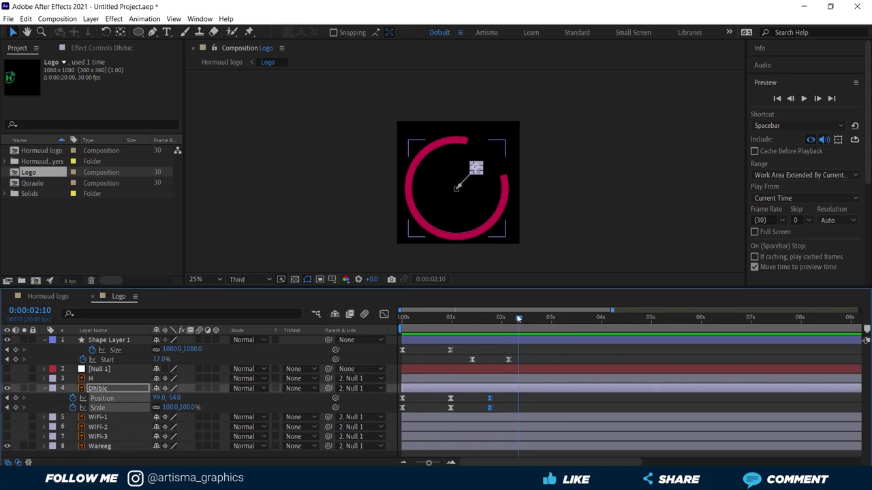
{"action": "left_click_drag", "start_coordinate": [519, 320], "coordinate": [473, 330]}
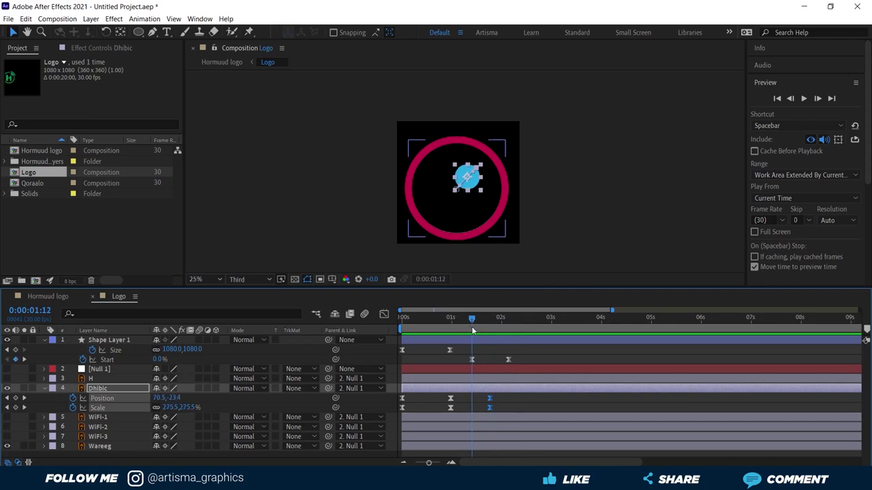
- Copy the Dhibic Position and Scale keys from about 1 second and paste them at 0:00:01:12
{"action": "left_click", "coordinate": [471, 322]}
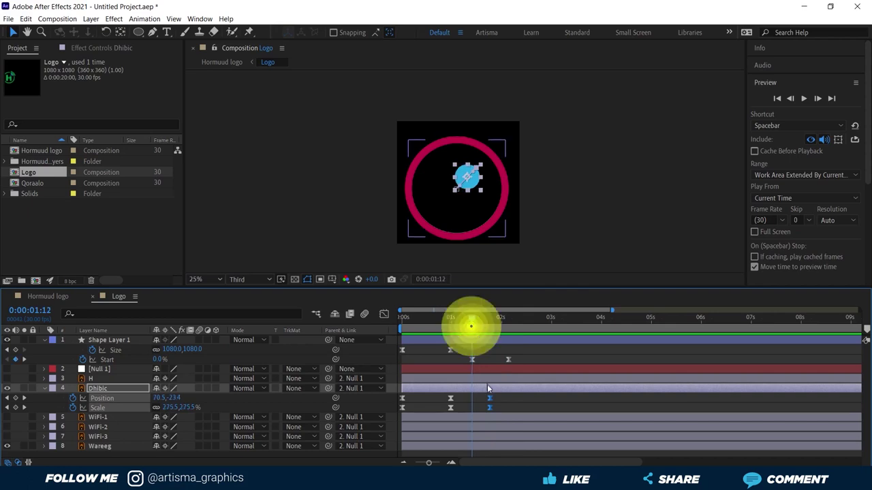
{"action": "left_click_drag", "start_coordinate": [461, 400], "coordinate": [444, 411]}
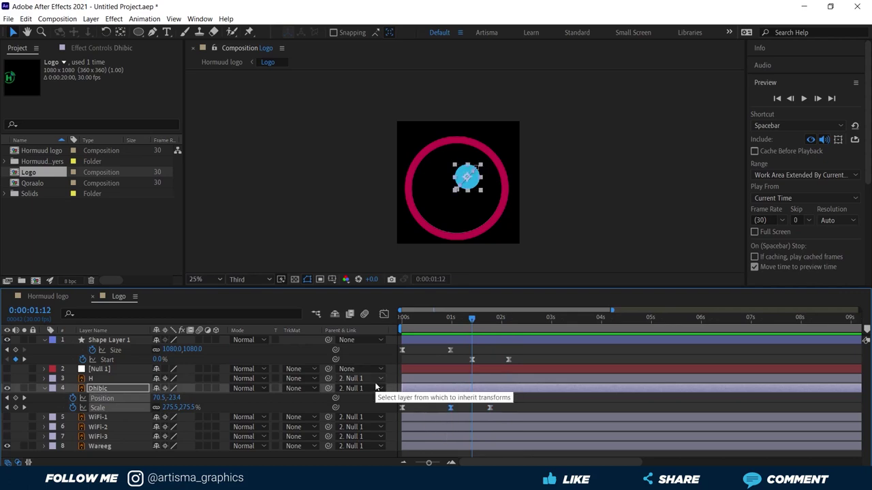
{"action": "key", "text": "ctrl+c"}
{"action": "key", "text": "ctrl+v"}
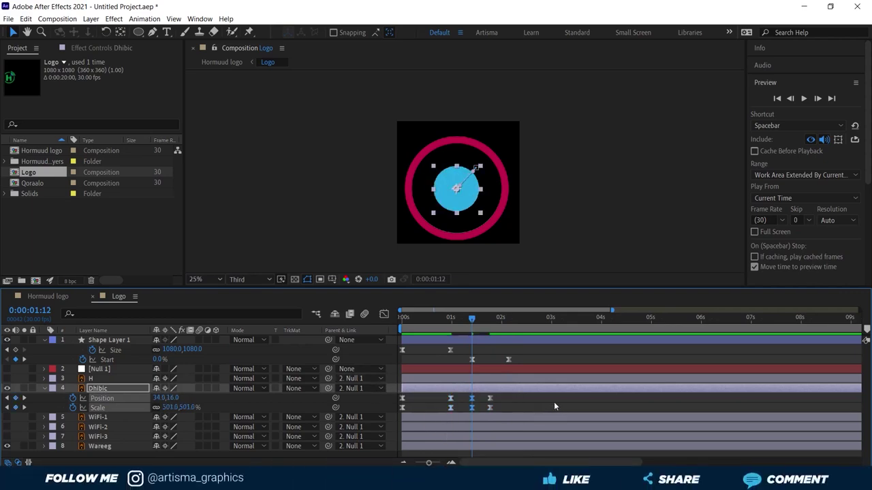
- Shift the Dhibic keys and the last Position key slightly later to lengthen the shrink
{"action": "mouse_move", "coordinate": [470, 325]}
{"action": "left_mouse_down"}
{"action": "mouse_move", "coordinate": [457, 332]}
{"action": "mouse_move", "coordinate": [487, 334]}
{"action": "left_mouse_up"}
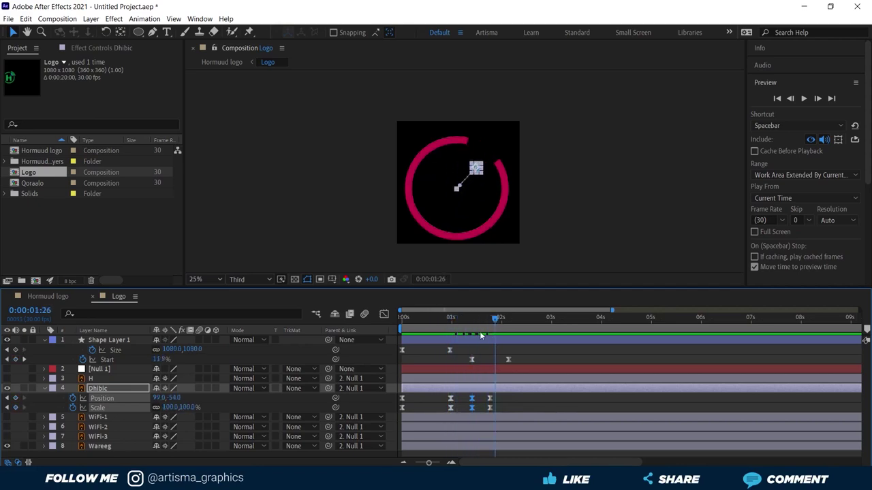
{"action": "left_click_drag", "start_coordinate": [486, 334], "coordinate": [473, 333]}
{"action": "mouse_move", "coordinate": [501, 394]}
{"action": "left_mouse_down"}
{"action": "mouse_move", "coordinate": [489, 410]}
{"action": "mouse_move", "coordinate": [519, 396]}
{"action": "left_mouse_up"}
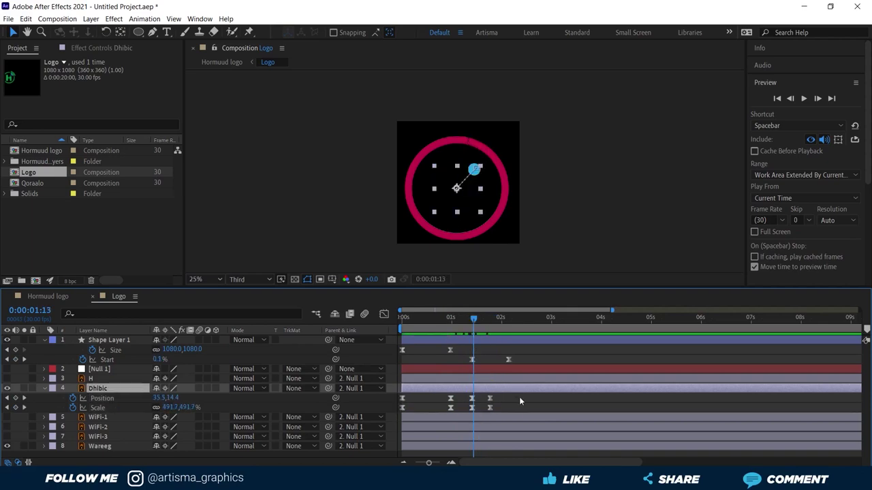
{"action": "left_click", "coordinate": [506, 396]}
{"action": "left_click", "coordinate": [490, 408]}
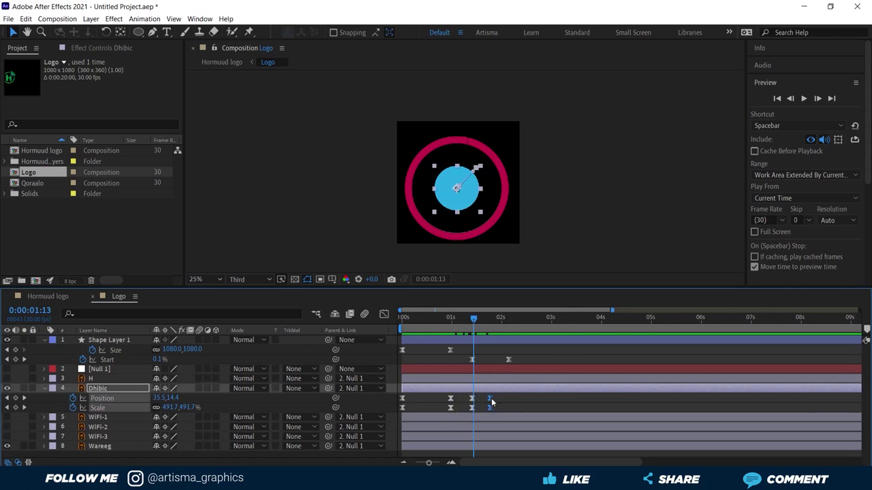
{"action": "left_click", "coordinate": [488, 401]}
{"action": "left_click_drag", "start_coordinate": [487, 399], "coordinate": [498, 400]}
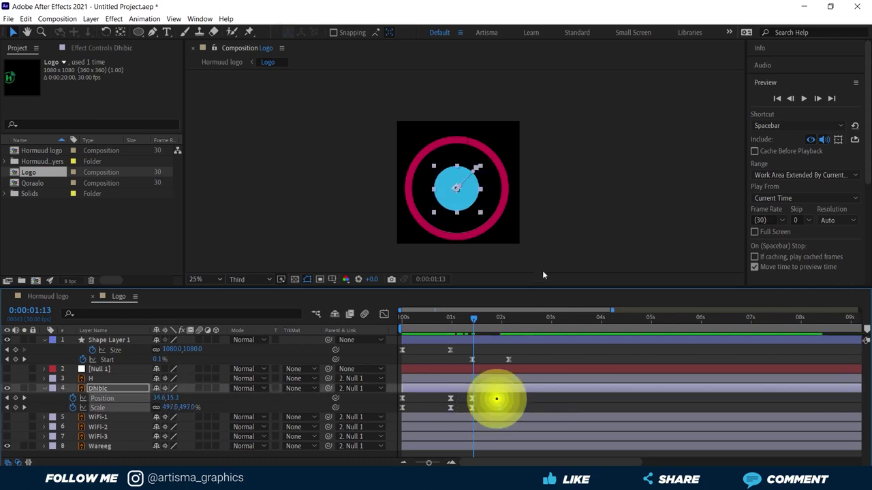
{"action": "left_click", "coordinate": [561, 223]}
- Preview the ring and blue dot animation, then return to 0:00:01:12
{"action": "left_click", "coordinate": [776, 99]}
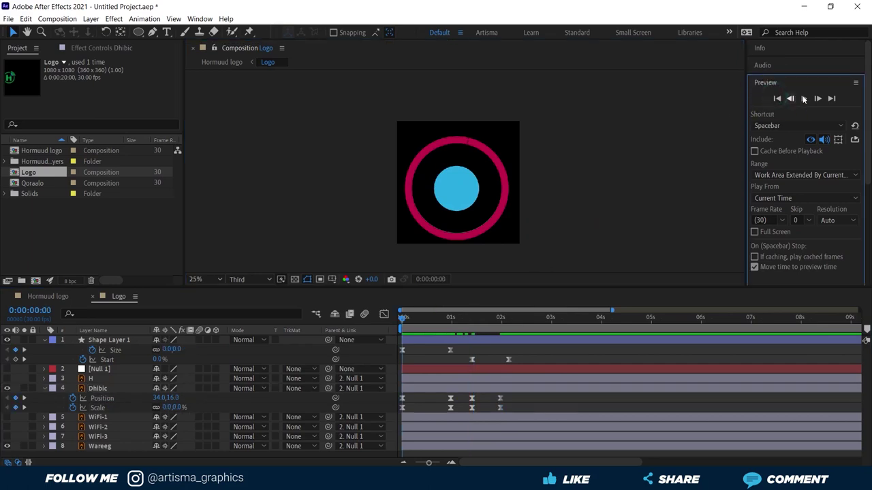
{"action": "left_click", "coordinate": [804, 98]}
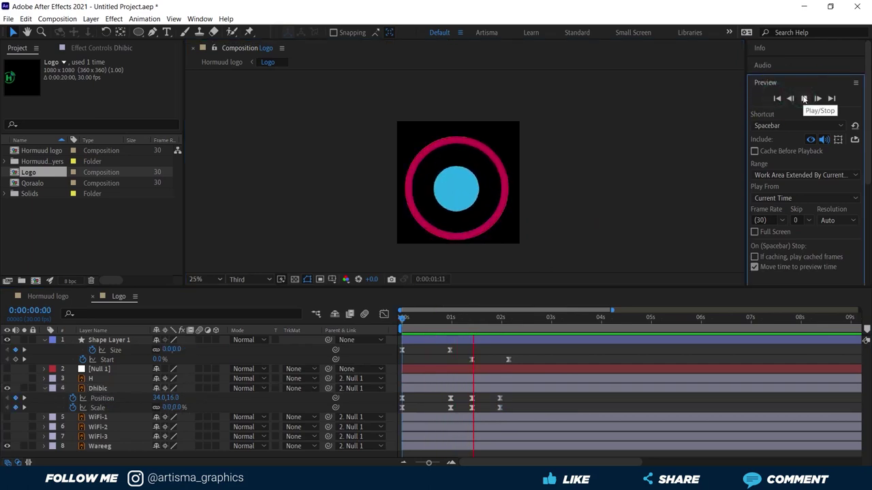
{"action": "left_click", "coordinate": [803, 99]}
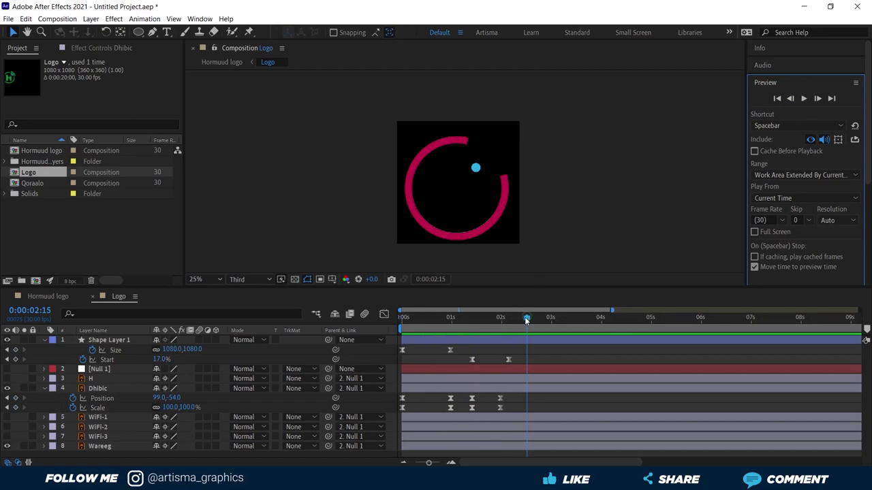
{"action": "left_click_drag", "start_coordinate": [526, 318], "coordinate": [473, 329]}
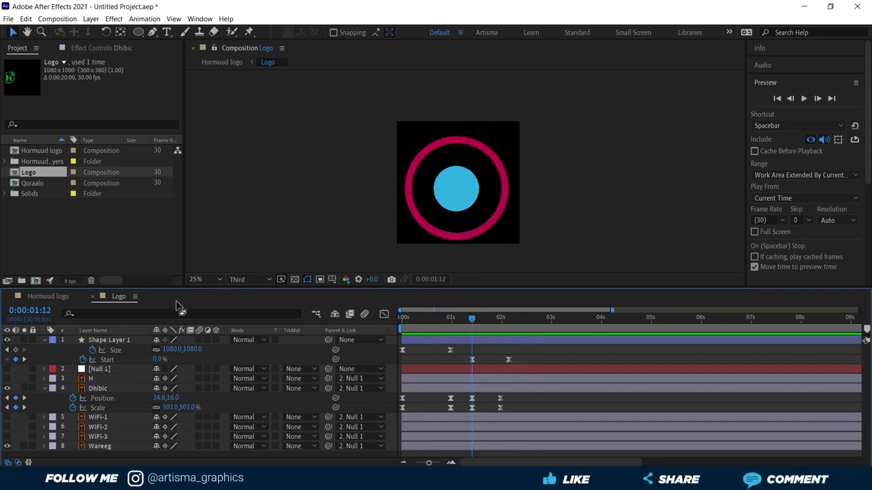
- Enlarge the timeline area and collapse the Dhibic layer's properties
{"action": "left_click_drag", "start_coordinate": [200, 288], "coordinate": [201, 257]}
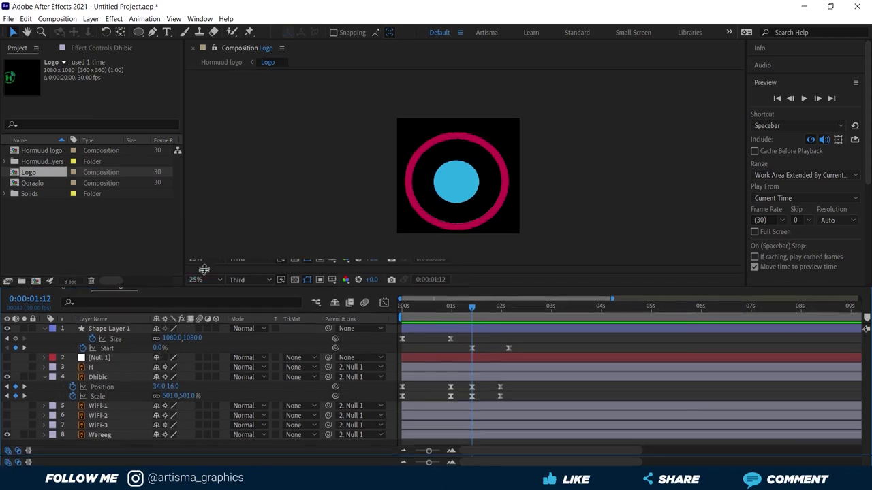
{"action": "left_click", "coordinate": [46, 365]}
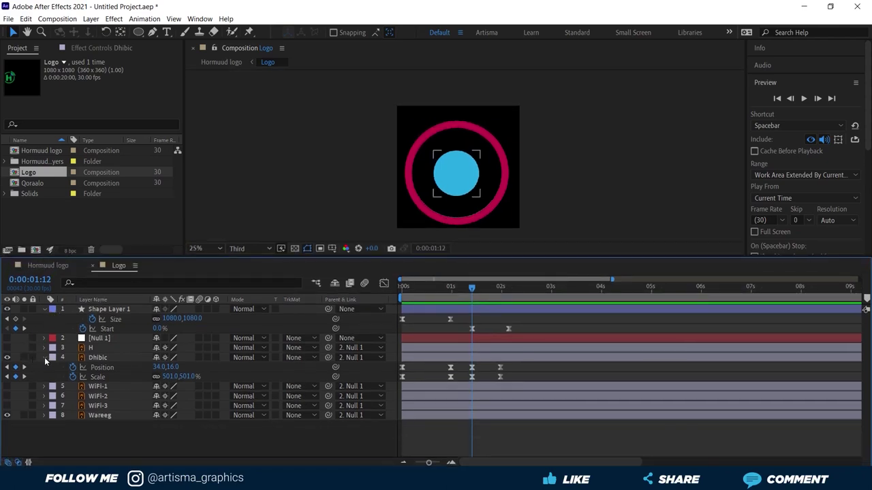
{"action": "left_click", "coordinate": [44, 358]}
- Show the H layer and keyframe its Opacity from 0% to 100%, starting slightly later
{"action": "left_click", "coordinate": [96, 349]}
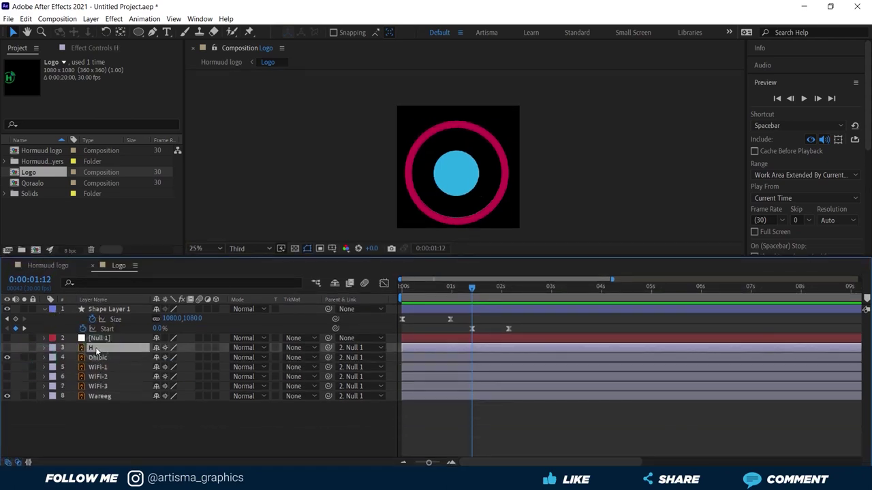
{"action": "left_click", "coordinate": [7, 347]}
{"action": "key", "text": "t"}
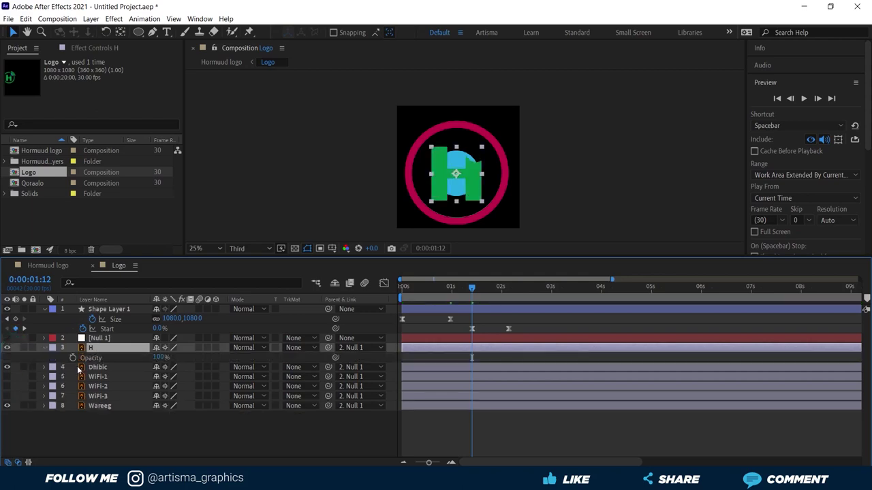
{"action": "left_click", "coordinate": [73, 359]}
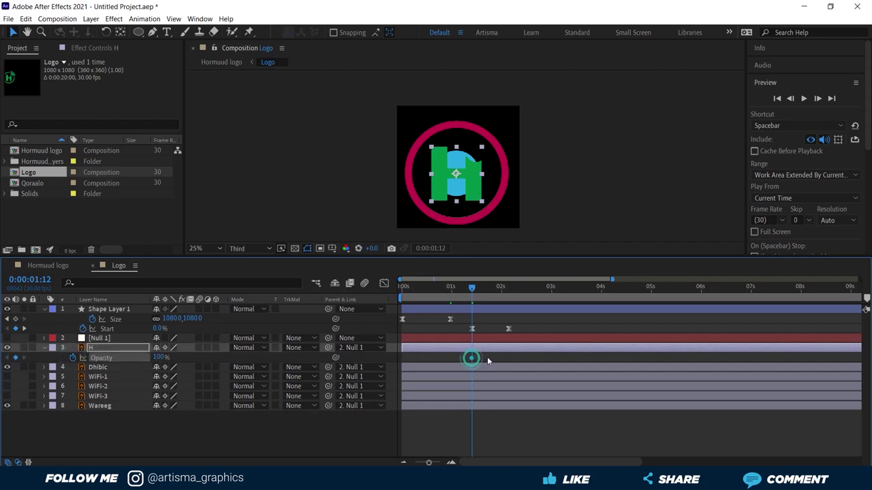
{"action": "mouse_move", "coordinate": [506, 362]}
{"action": "left_click_drag", "start_coordinate": [160, 359], "coordinate": [109, 359]}
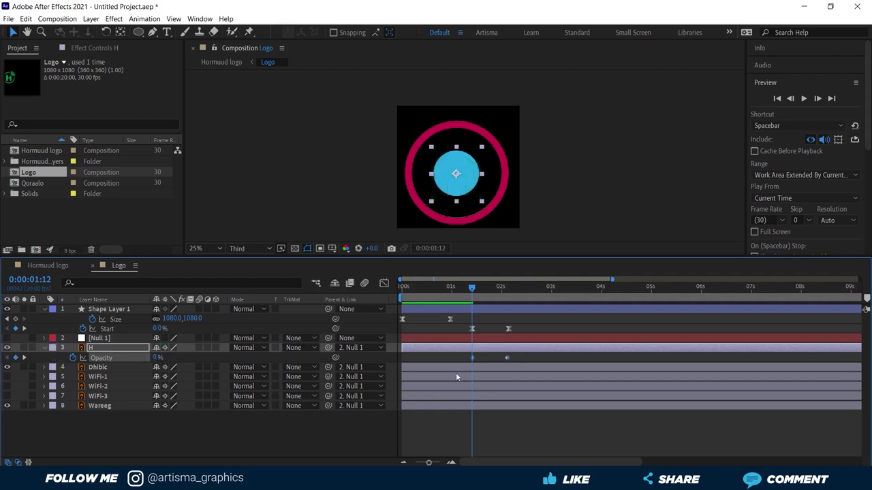
{"action": "left_click", "coordinate": [479, 359]}
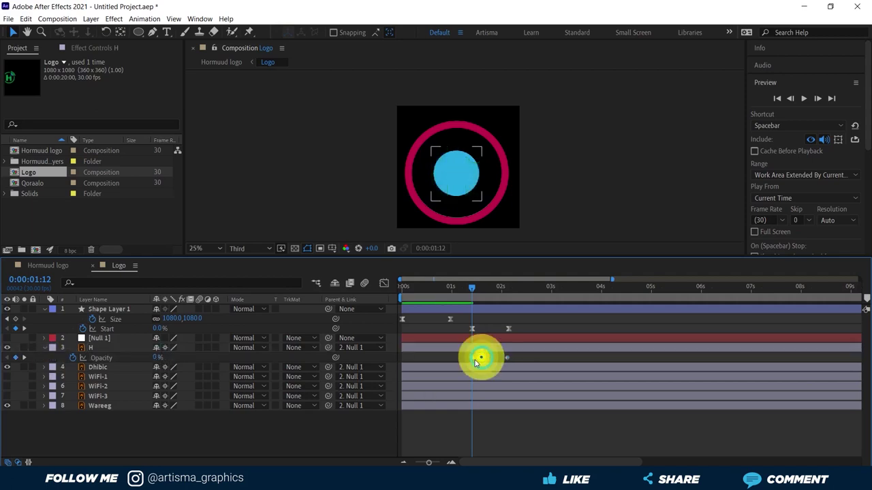
{"action": "left_click_drag", "start_coordinate": [473, 358], "coordinate": [484, 358]}
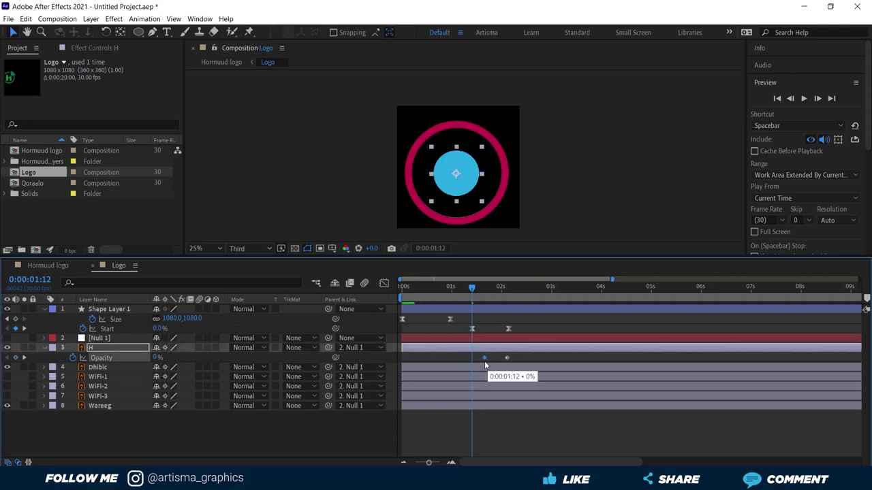
- Hide the Wareeg layer and preview the H fading in
{"action": "left_click", "coordinate": [8, 405]}
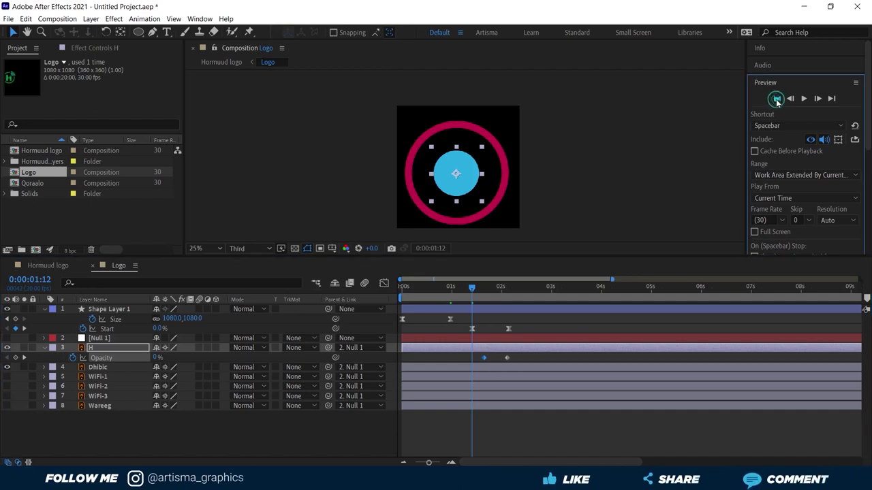
{"action": "left_click", "coordinate": [776, 99]}
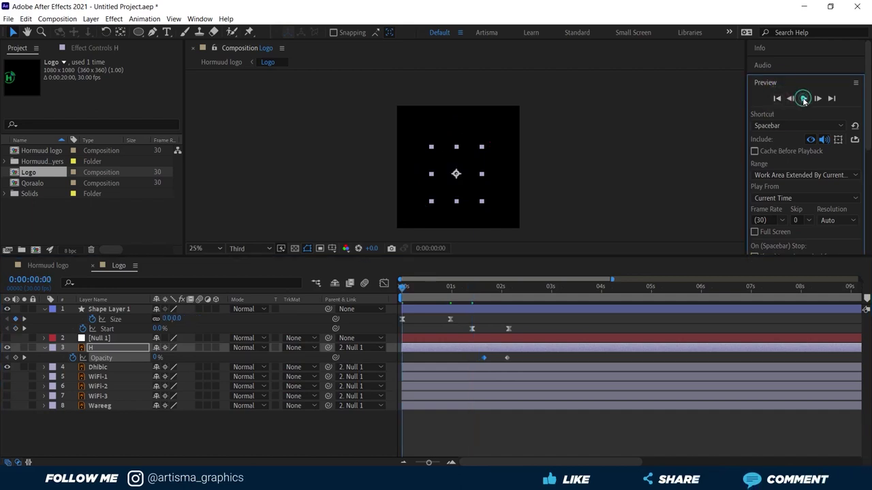
{"action": "left_click", "coordinate": [803, 99]}
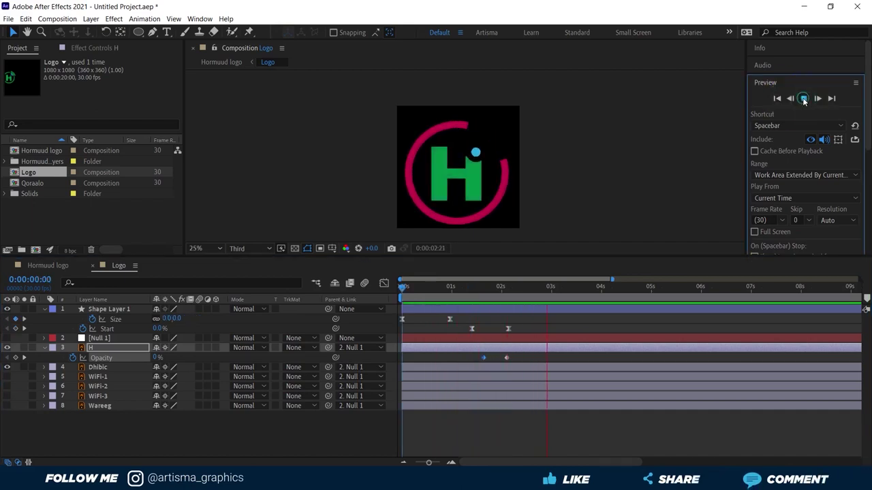
{"action": "left_click", "coordinate": [803, 98]}
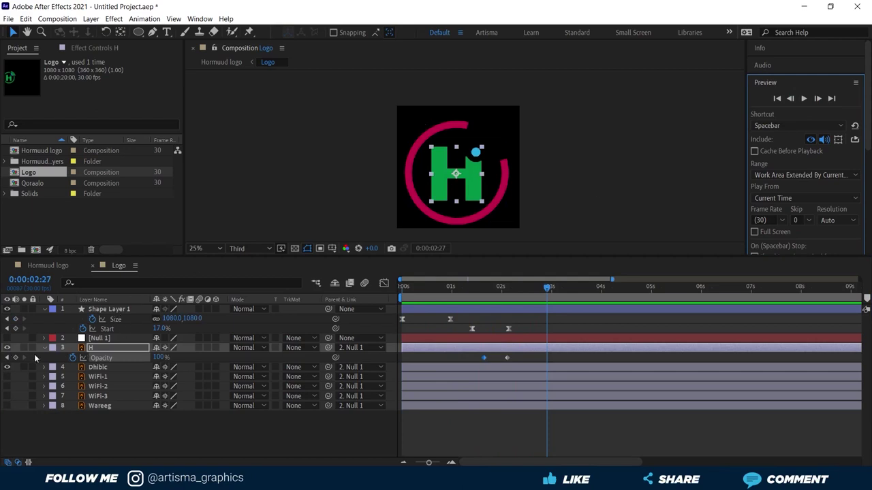
{"action": "left_click", "coordinate": [44, 348]}
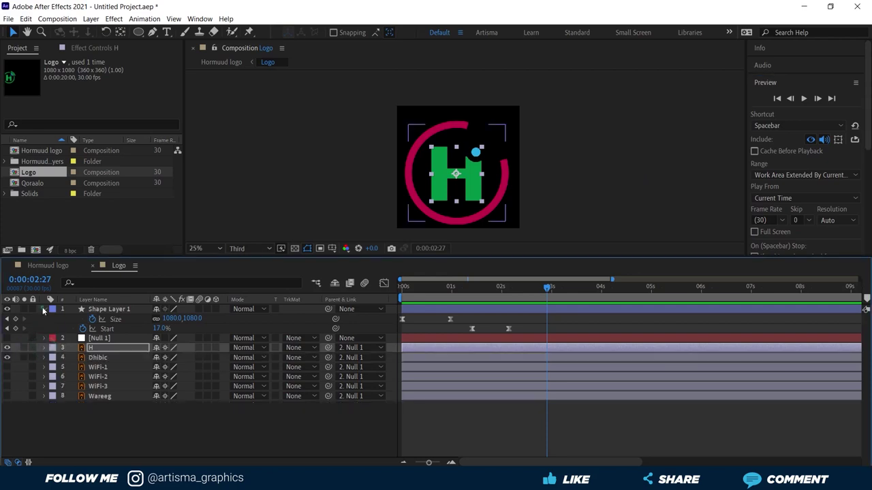
- Move the WiFi-1, WiFi-2 and WiFi-3 layer in-points to 0:00:02:00
{"action": "left_click", "coordinate": [45, 308]}
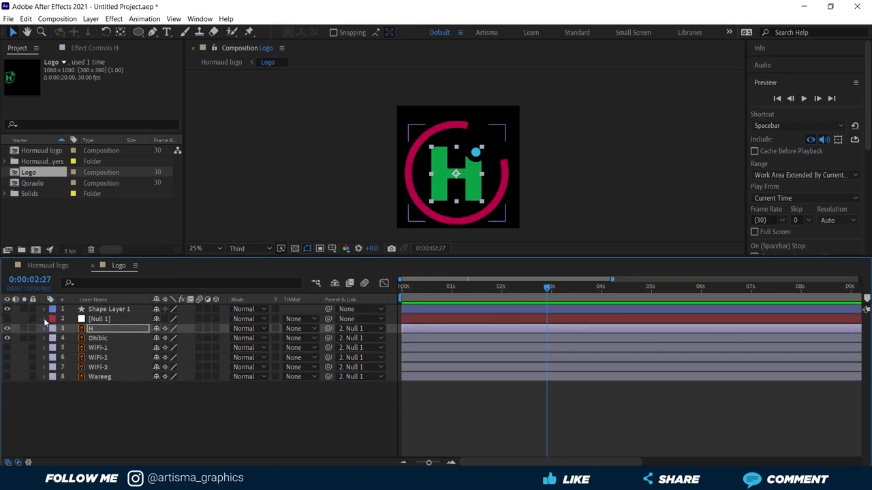
{"action": "left_click", "coordinate": [99, 368]}
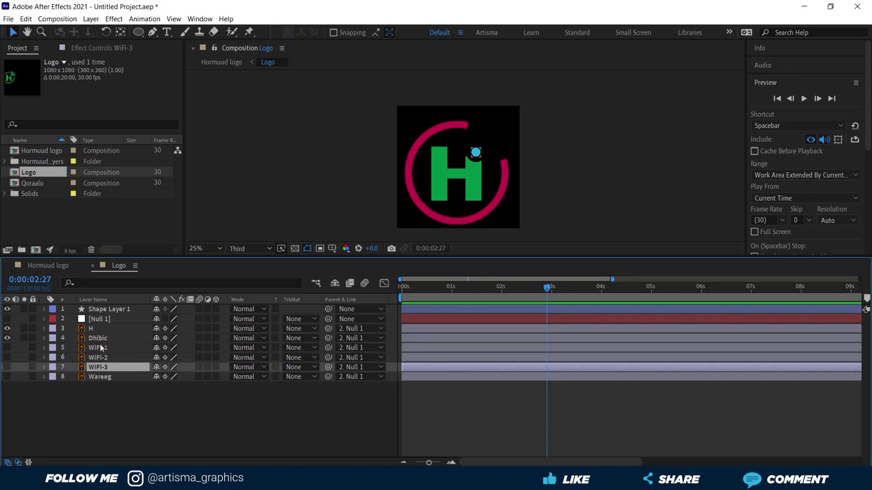
{"action": "left_click", "coordinate": [104, 349], "text": "shift"}
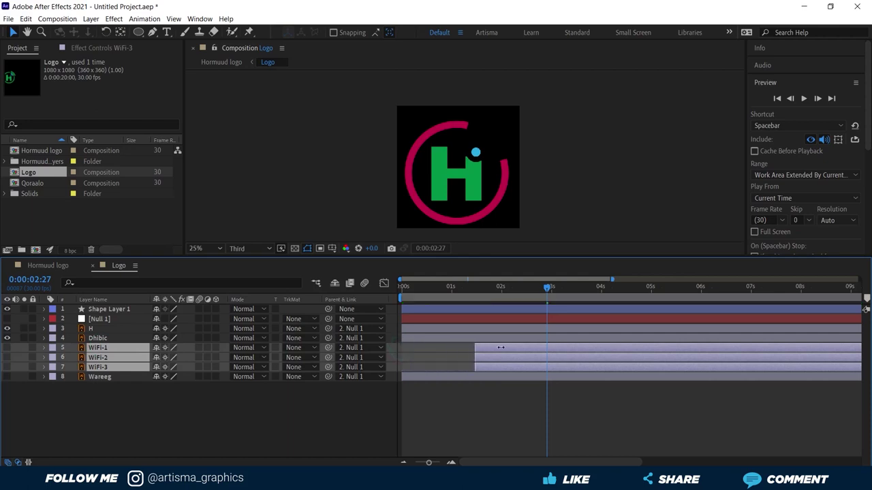
{"action": "left_click_drag", "start_coordinate": [430, 347], "coordinate": [512, 347]}
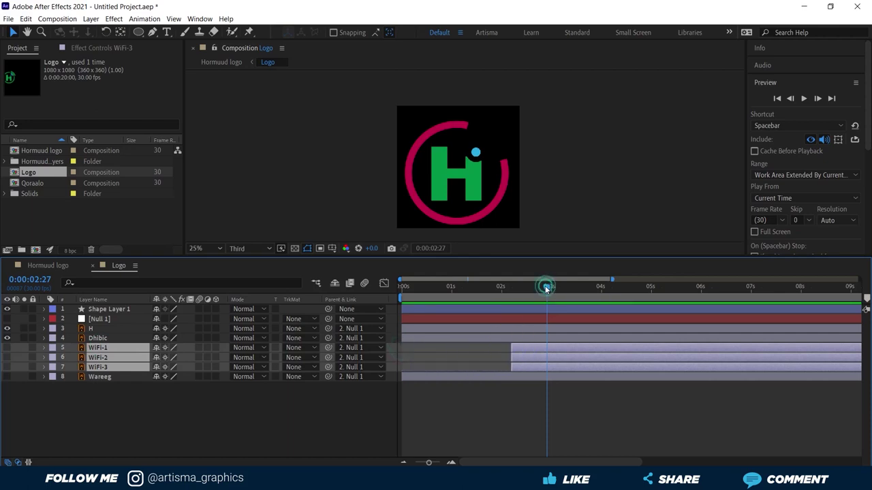
{"action": "left_click_drag", "start_coordinate": [547, 287], "coordinate": [501, 286]}
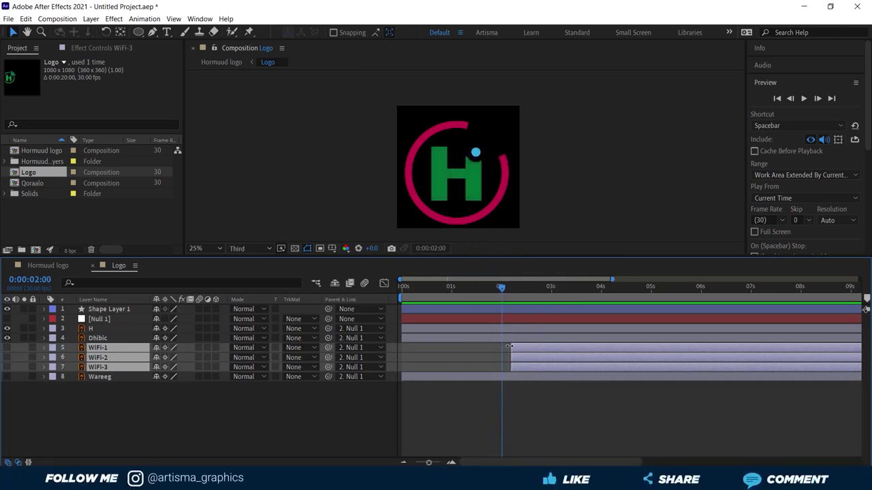
{"action": "left_click_drag", "start_coordinate": [510, 348], "coordinate": [501, 347]}
- Turn on visibility for the three WiFi layers
{"action": "left_click_drag", "start_coordinate": [6, 348], "coordinate": [7, 367]}
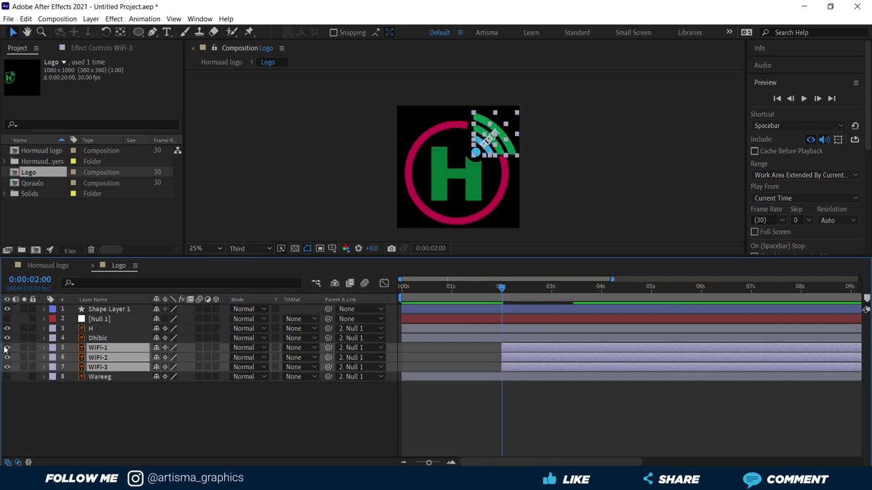
{"action": "left_click", "coordinate": [570, 165]}
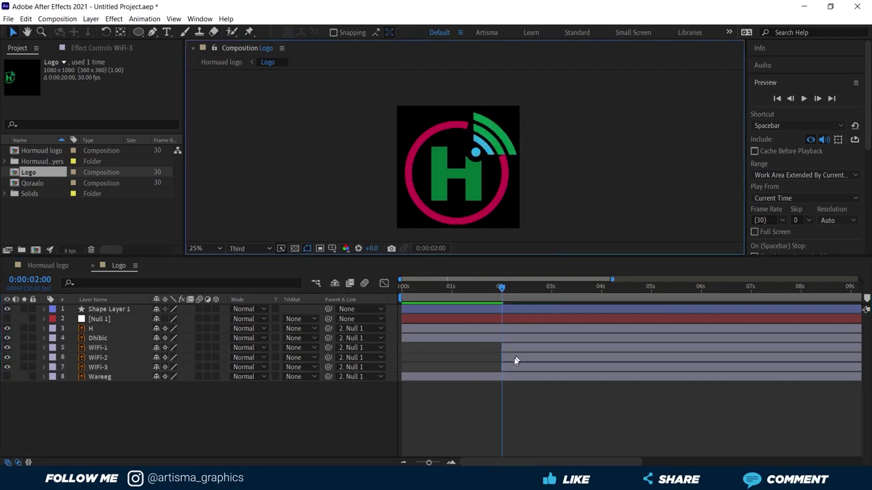
{"action": "left_click", "coordinate": [148, 413]}
- Start WiFi-2 a few frames after WiFi-1 and preview the result
{"action": "left_click", "coordinate": [103, 348]}
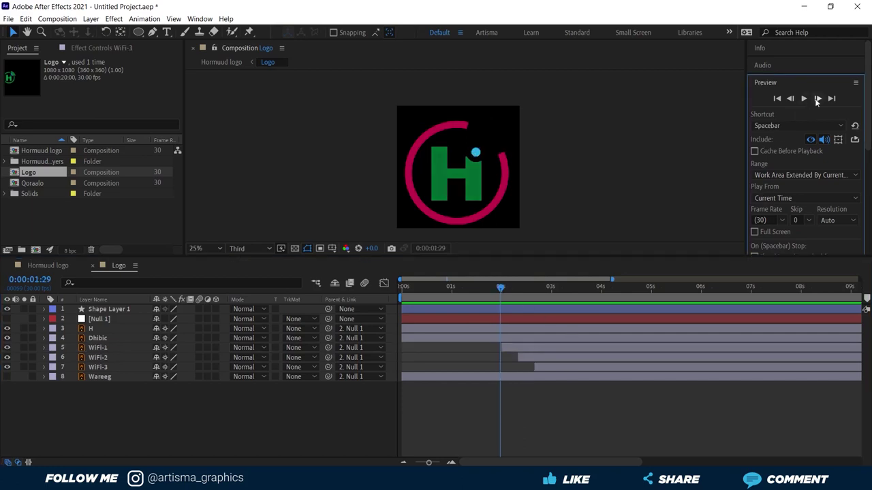
{"action": "left_click", "coordinate": [816, 98]}
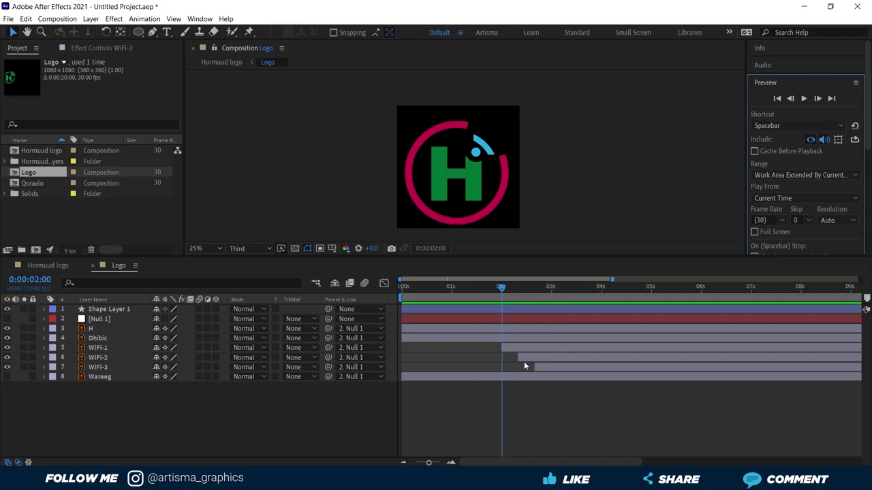
{"action": "left_click_drag", "start_coordinate": [517, 357], "coordinate": [522, 367]}
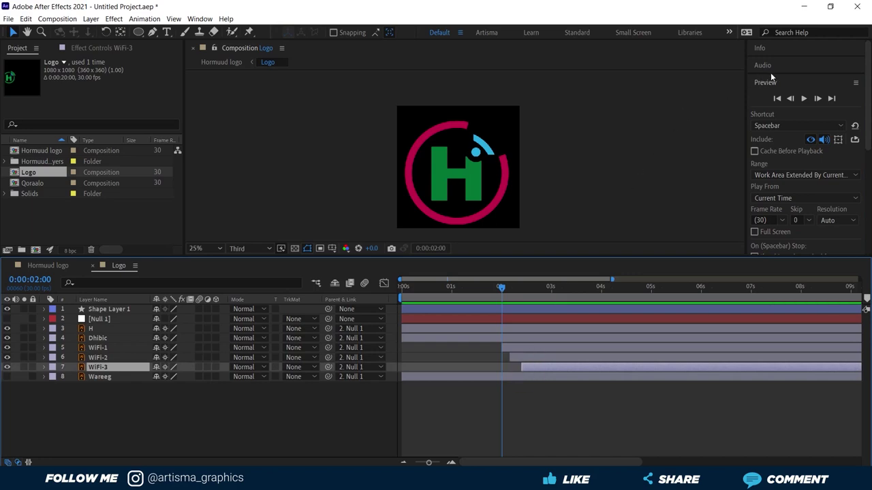
{"action": "left_click", "coordinate": [776, 99]}
{"action": "left_click", "coordinate": [803, 98]}
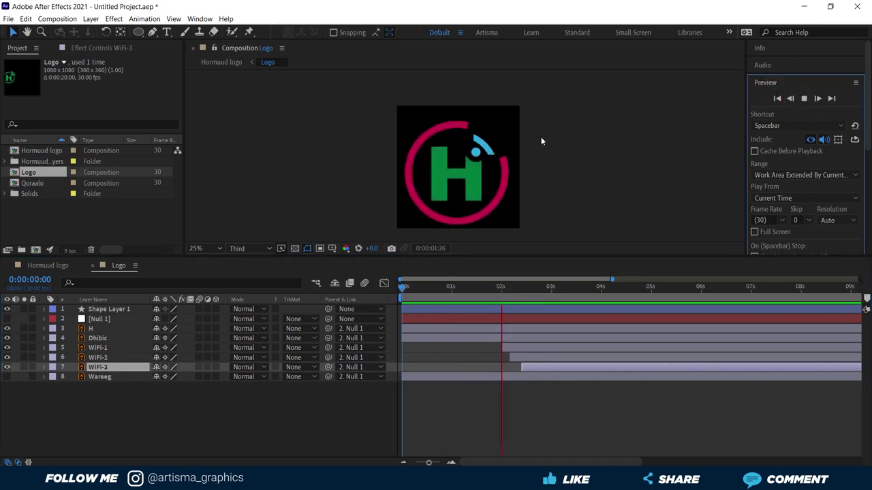
{"action": "left_click", "coordinate": [804, 98]}
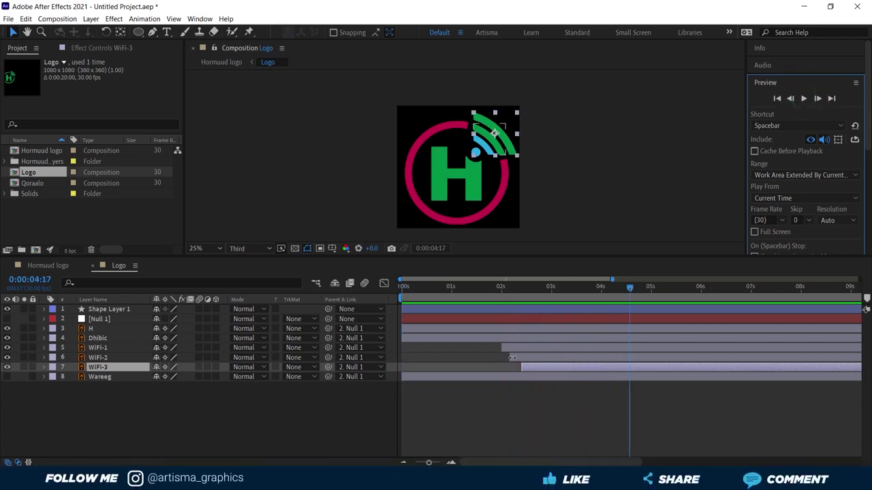
- Delay WiFi-3 a few frames after WiFi-2 and replay the preview
{"action": "left_click_drag", "start_coordinate": [511, 357], "coordinate": [514, 367]}
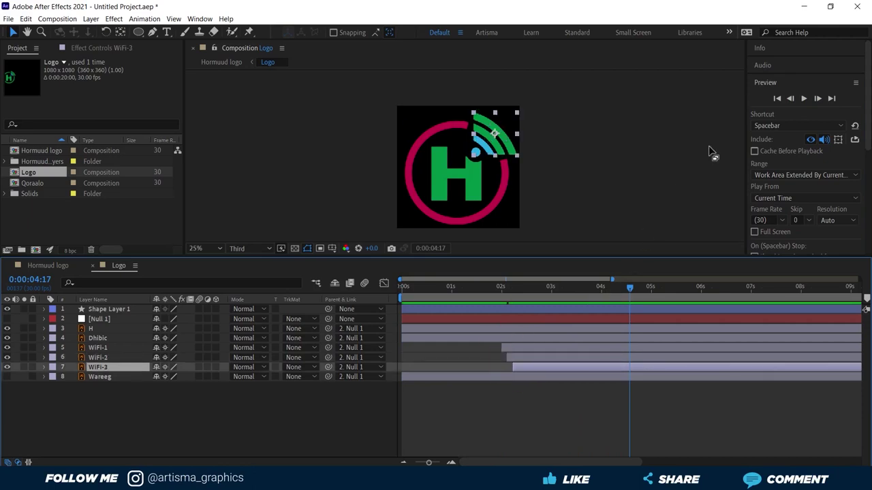
{"action": "left_click", "coordinate": [777, 98]}
{"action": "left_click", "coordinate": [803, 98]}
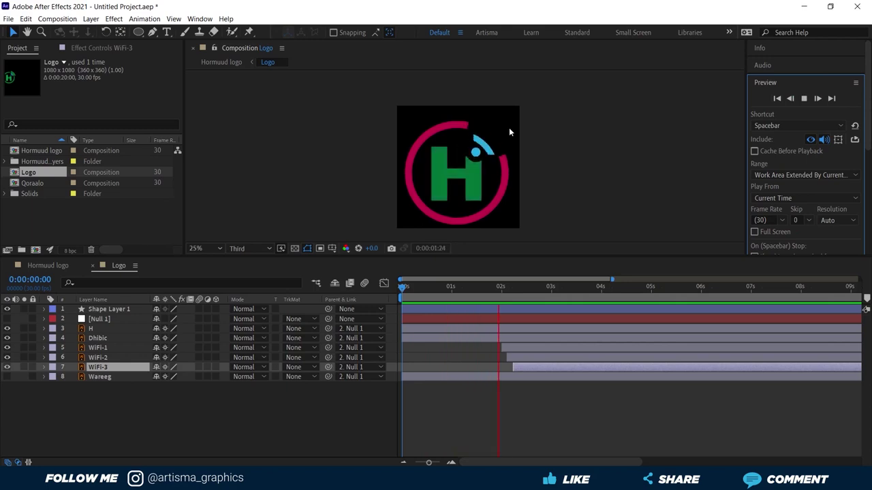
{"action": "left_click", "coordinate": [804, 99]}
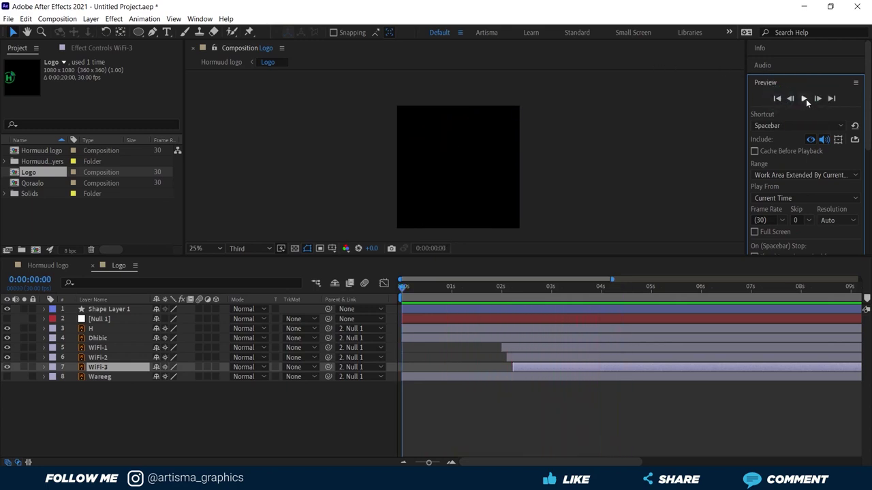
{"action": "left_click", "coordinate": [805, 99]}
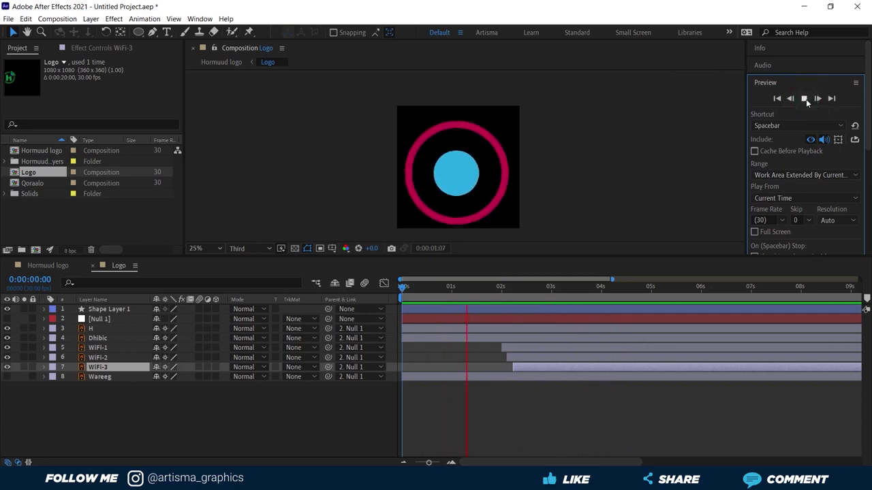
{"action": "left_click", "coordinate": [804, 99]}
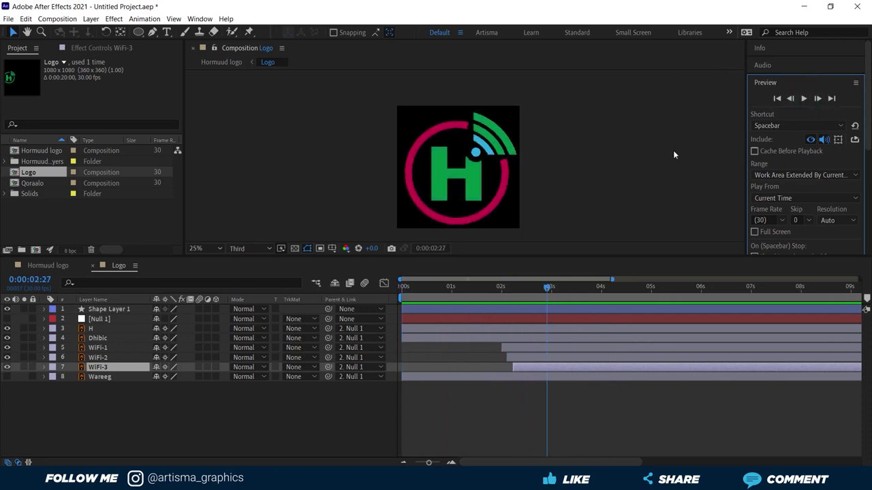
{"action": "left_click", "coordinate": [495, 206]}
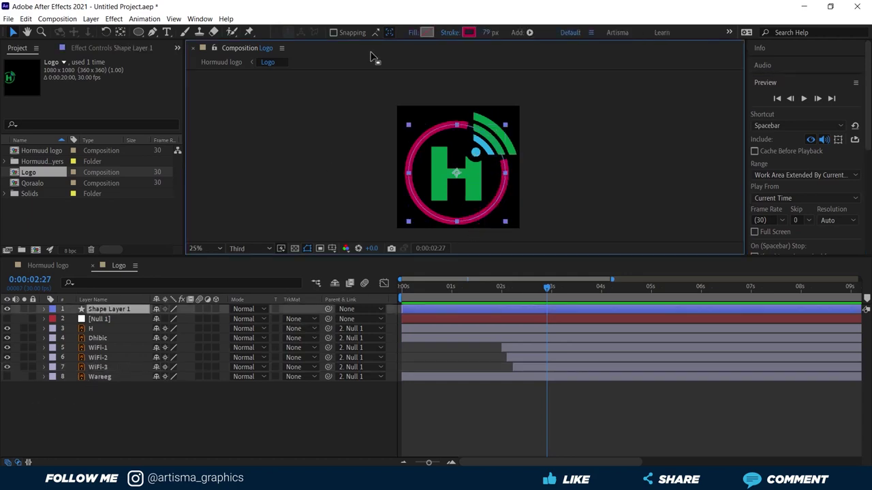
- Set the ring's stroke colour to the H's green using the eyedropper
{"action": "left_click", "coordinate": [469, 33]}
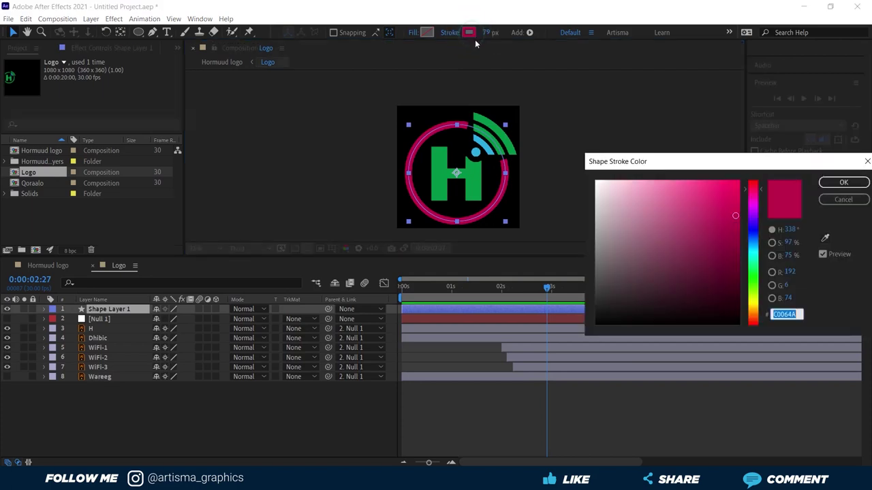
{"action": "left_click", "coordinate": [825, 240]}
{"action": "left_click", "coordinate": [473, 167]}
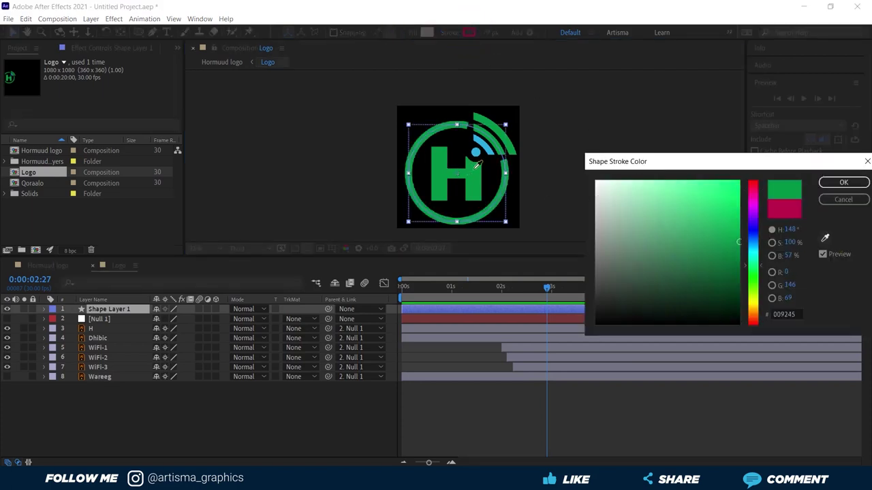
{"action": "left_click", "coordinate": [843, 182]}
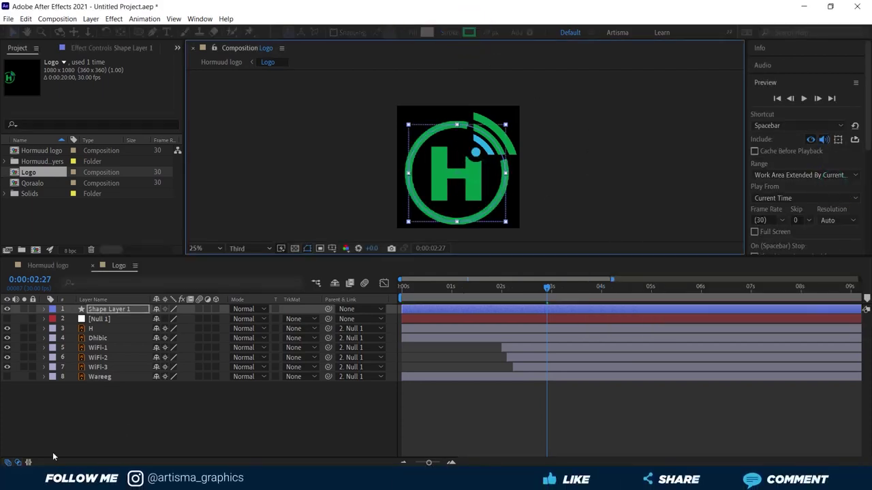
- Delete the Wareeg layer and preview the logo animation
{"action": "left_click", "coordinate": [103, 377]}
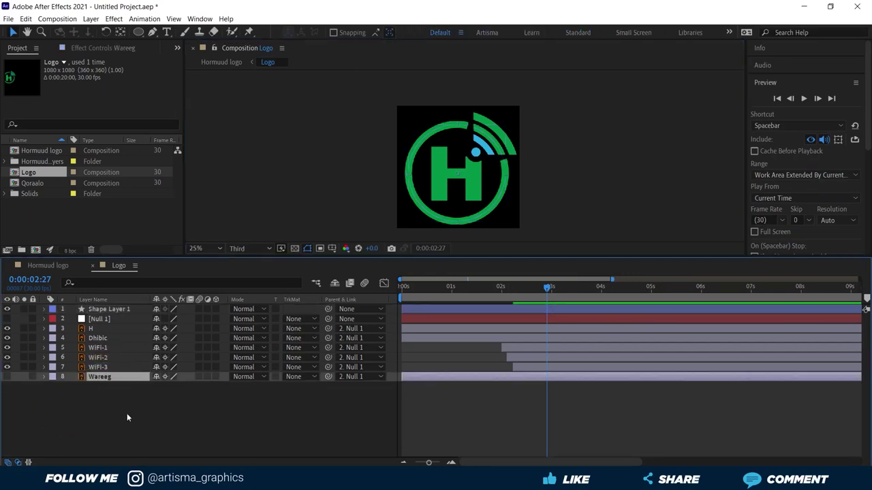
{"action": "key", "text": "Delete"}
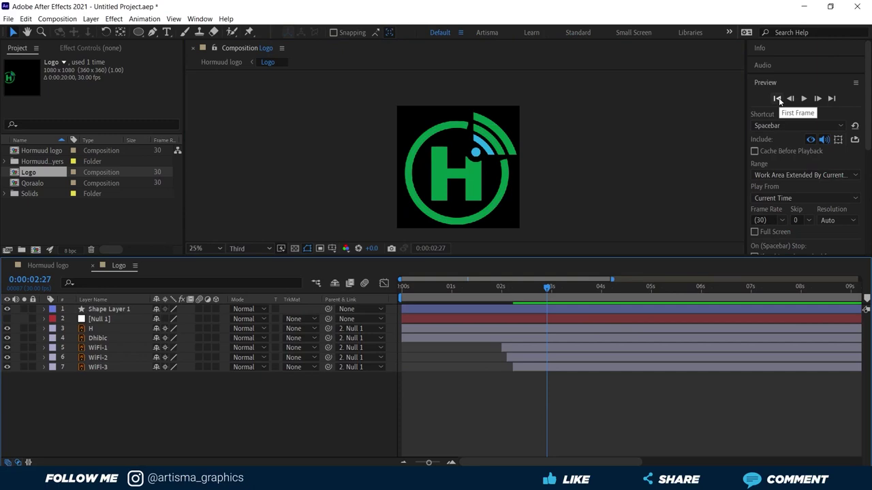
{"action": "left_click", "coordinate": [777, 99]}
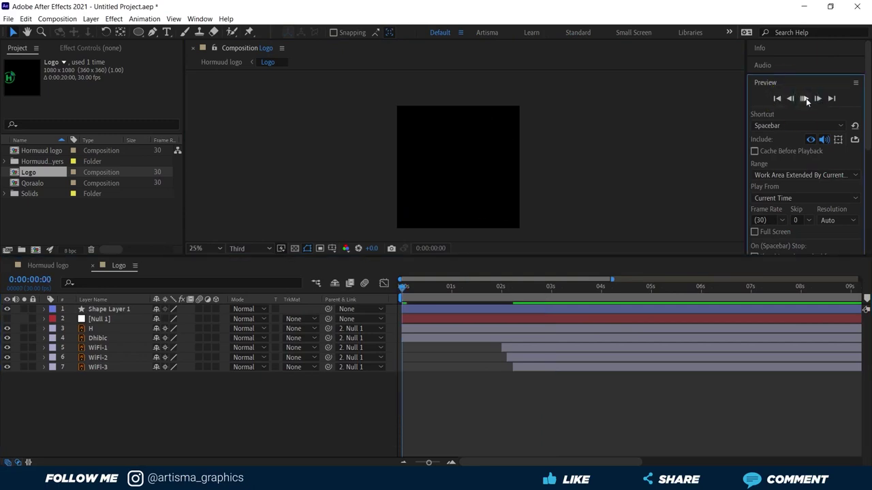
{"action": "left_click", "coordinate": [805, 99]}
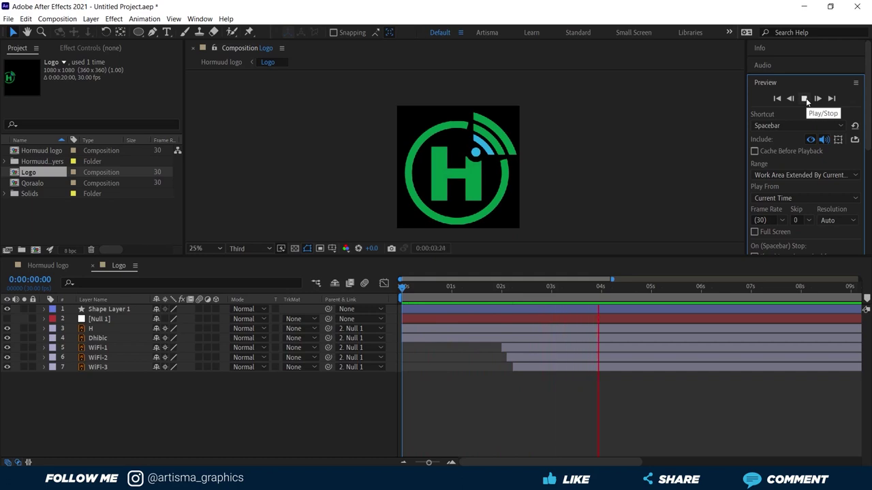
{"action": "left_click", "coordinate": [804, 98]}
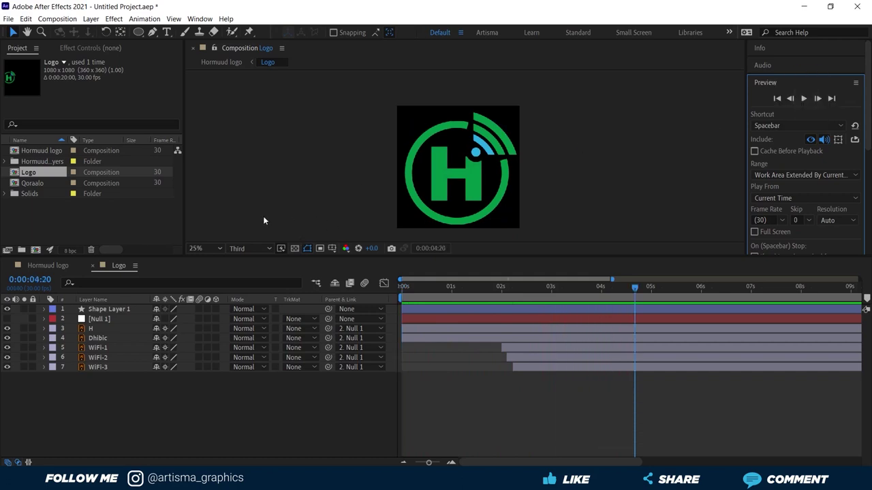
- In the Hormuud logo composition, scale the Logo layer down to 40%
{"action": "left_click", "coordinate": [51, 265]}
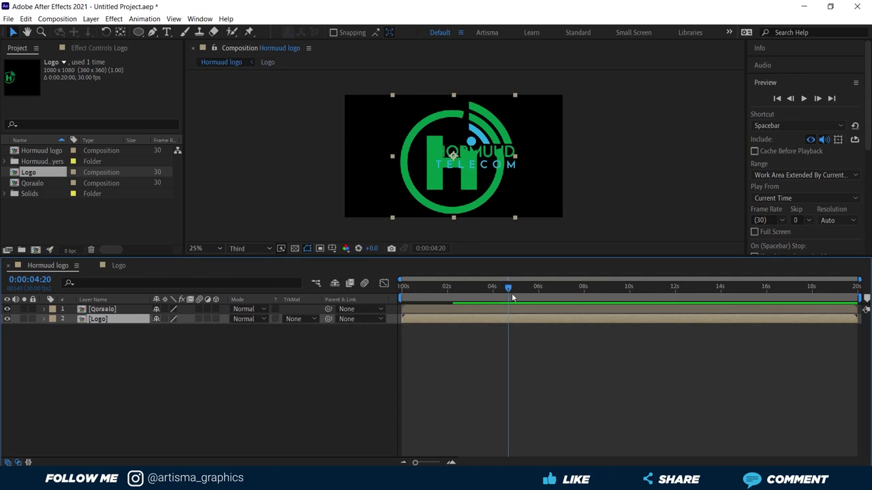
{"action": "mouse_move", "coordinate": [510, 290]}
{"action": "left_mouse_down"}
{"action": "mouse_move", "coordinate": [399, 289]}
{"action": "mouse_move", "coordinate": [467, 292]}
{"action": "left_mouse_up"}
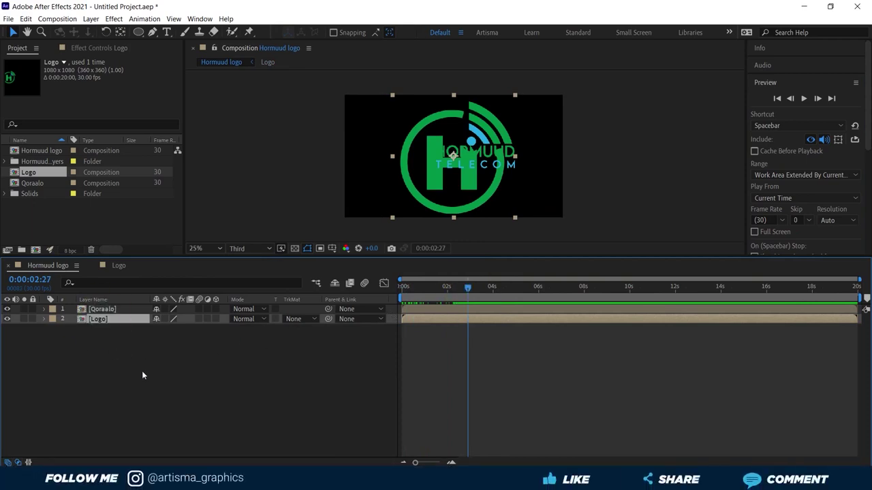
{"action": "key", "text": "s"}
{"action": "left_click_drag", "start_coordinate": [178, 332], "coordinate": [136, 320]}
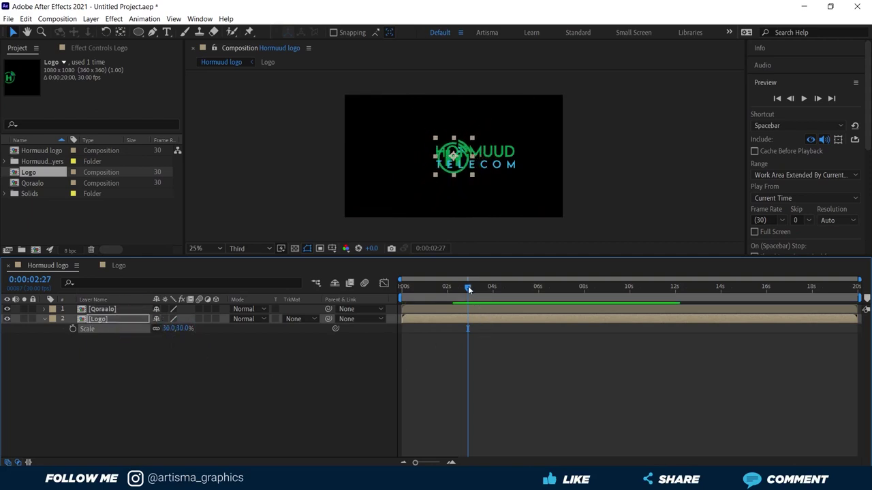
- Keyframe the Logo Position sliding from X 960 left to X 598 at 0:00:03:15
{"action": "mouse_move", "coordinate": [467, 286]}
{"action": "left_mouse_down"}
{"action": "mouse_move", "coordinate": [443, 288]}
{"action": "mouse_move", "coordinate": [463, 292]}
{"action": "left_mouse_up"}
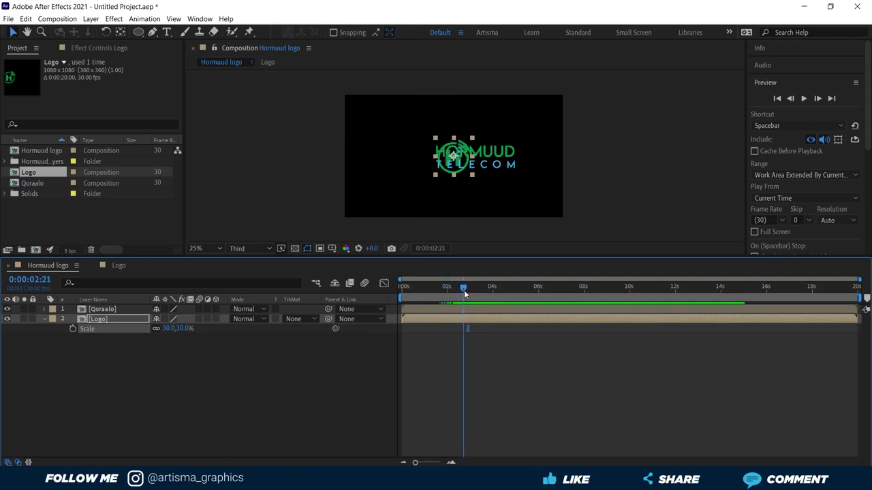
{"action": "left_click", "coordinate": [126, 320]}
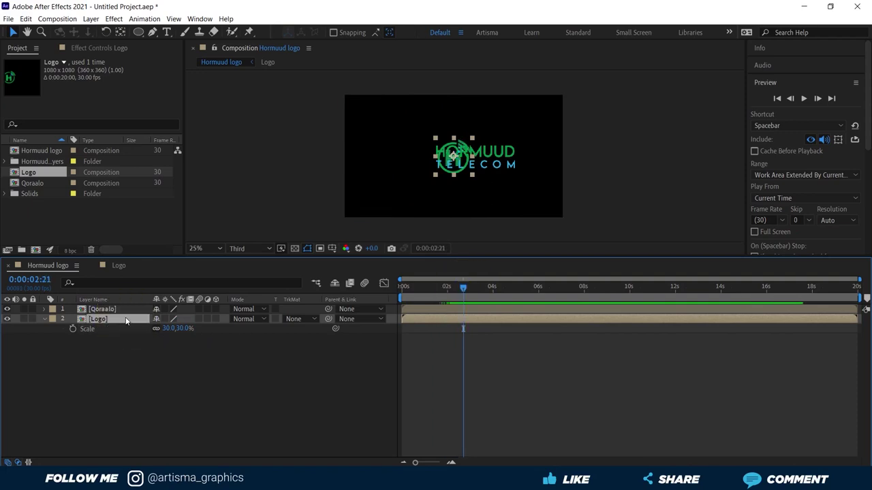
{"action": "key", "text": "p"}
{"action": "left_click", "coordinate": [73, 329]}
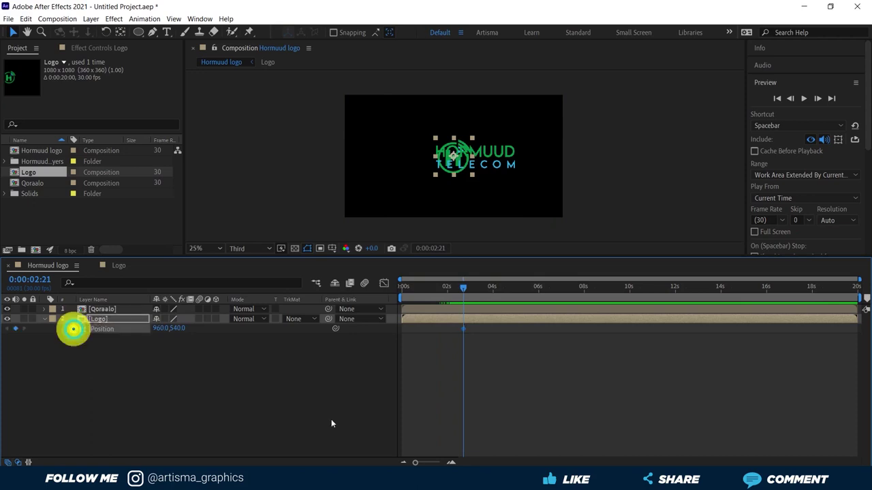
{"action": "left_click_drag", "start_coordinate": [463, 287], "coordinate": [482, 286]}
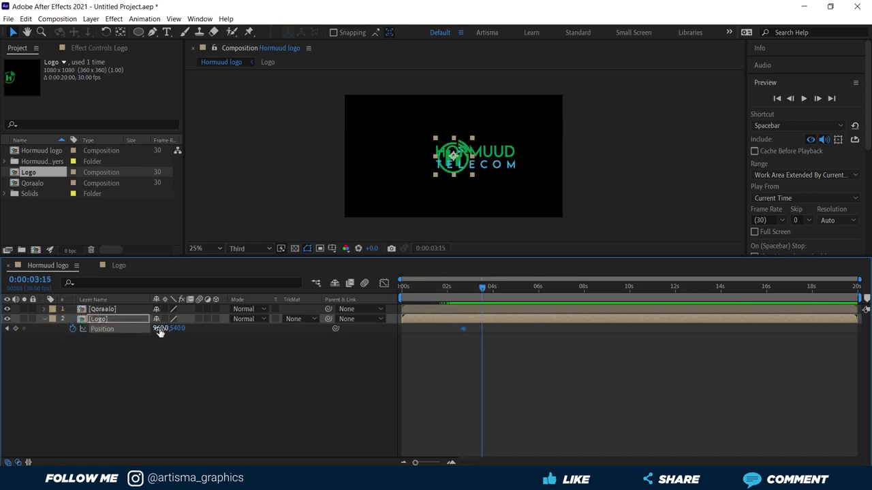
{"action": "left_click_drag", "start_coordinate": [160, 329], "coordinate": [5, 293]}
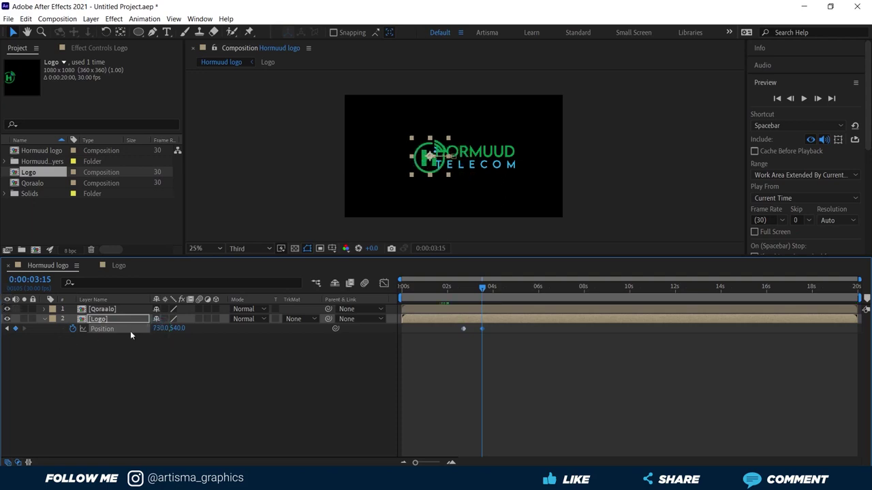
{"action": "left_click_drag", "start_coordinate": [160, 328], "coordinate": [69, 329]}
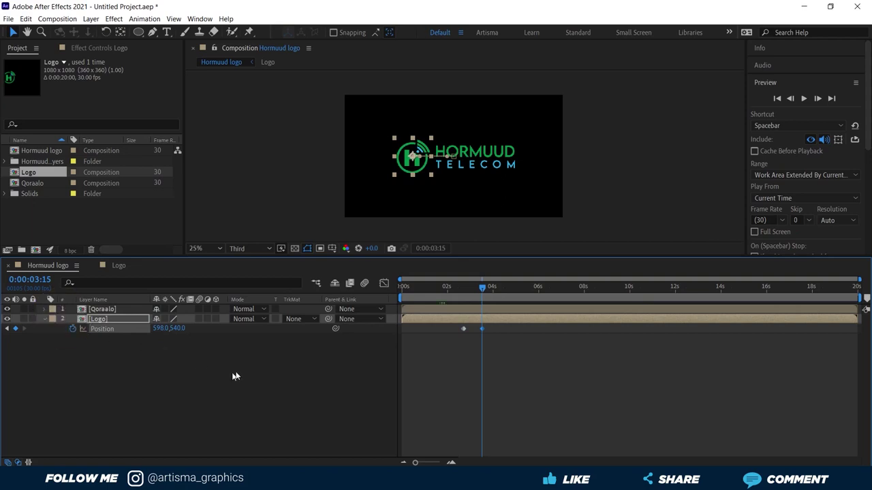
- Scrub back to preview the logo slide, then collapse the Logo layer
{"action": "left_click", "coordinate": [235, 377]}
{"action": "left_click", "coordinate": [483, 286]}
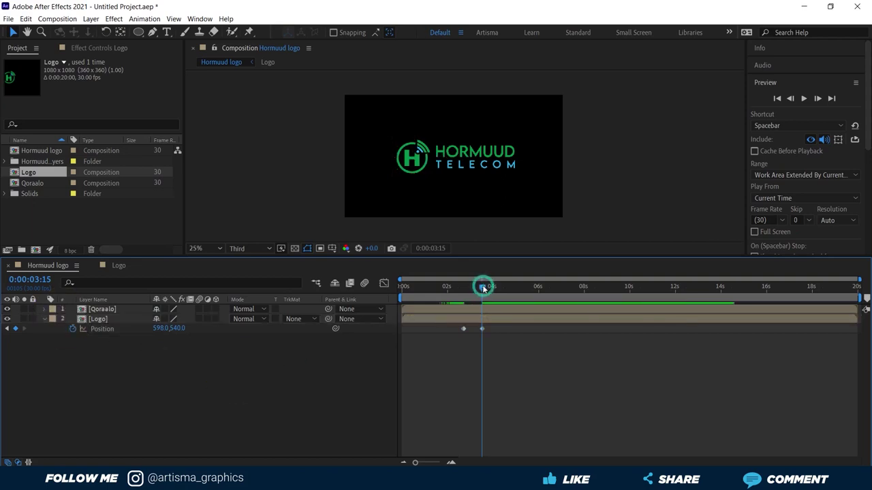
{"action": "mouse_move", "coordinate": [483, 286]}
{"action": "left_mouse_down"}
{"action": "mouse_move", "coordinate": [389, 287]}
{"action": "mouse_move", "coordinate": [485, 295]}
{"action": "left_mouse_up"}
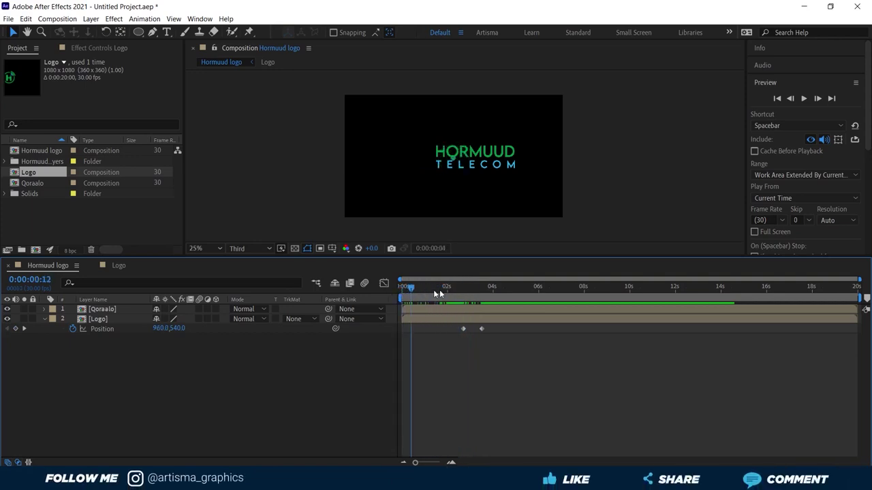
{"action": "left_click", "coordinate": [485, 291]}
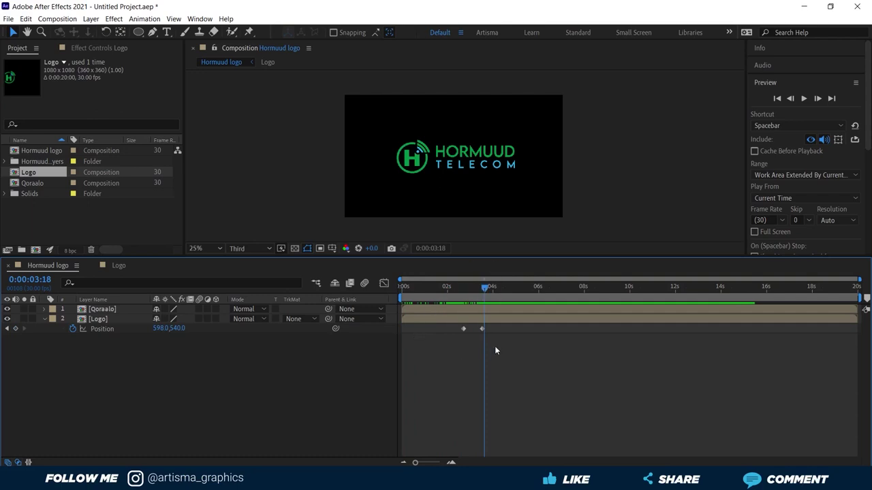
{"action": "left_click", "coordinate": [44, 319]}
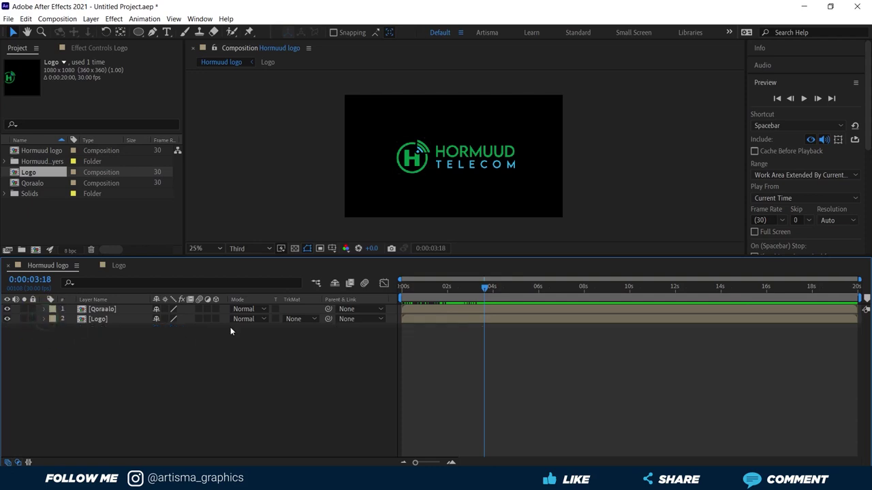
{"action": "left_click", "coordinate": [138, 32]}
- Draw a rectangle over the HORMUUD TELECOM text with a 0 px stroke and grey 767676 fill
{"action": "left_click", "coordinate": [191, 32]}
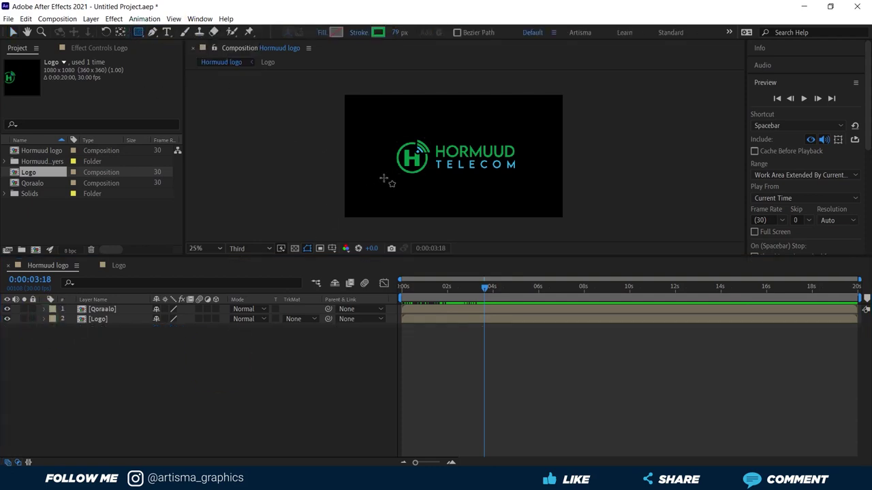
{"action": "left_click_drag", "start_coordinate": [430, 139], "coordinate": [530, 175]}
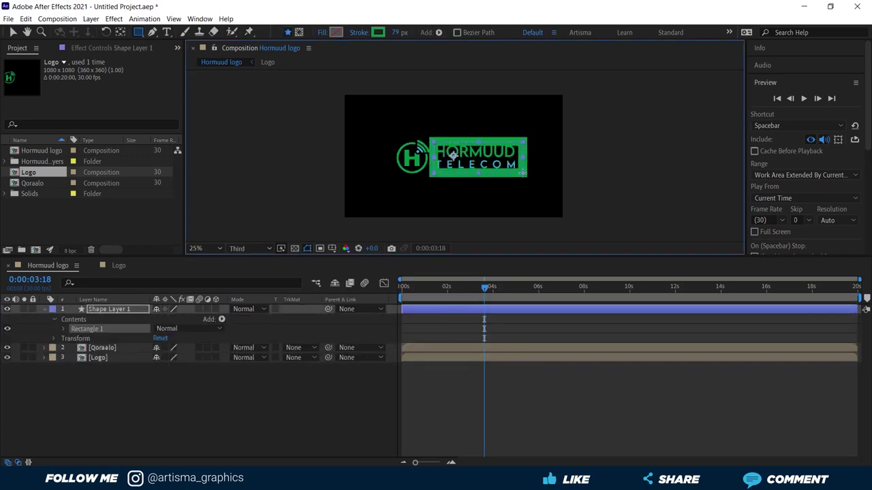
{"action": "left_click", "coordinate": [13, 32]}
{"action": "left_click_drag", "start_coordinate": [486, 34], "coordinate": [411, 40]}
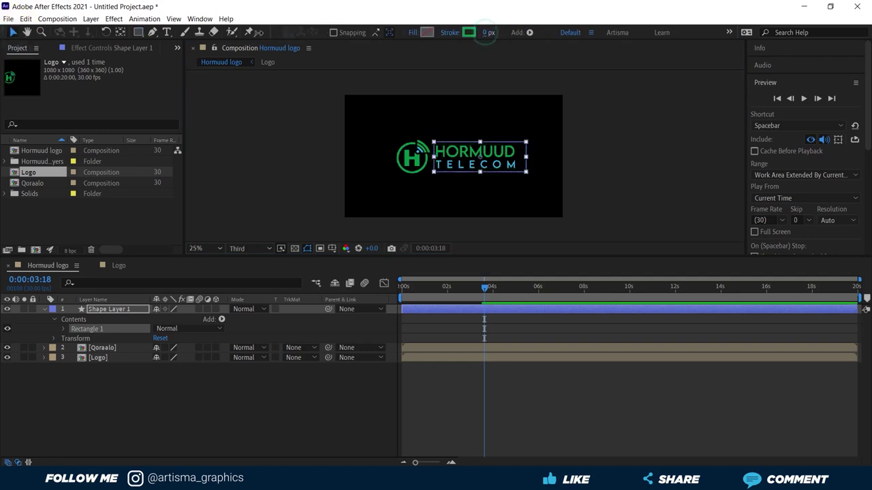
{"action": "left_click", "coordinate": [426, 32]}
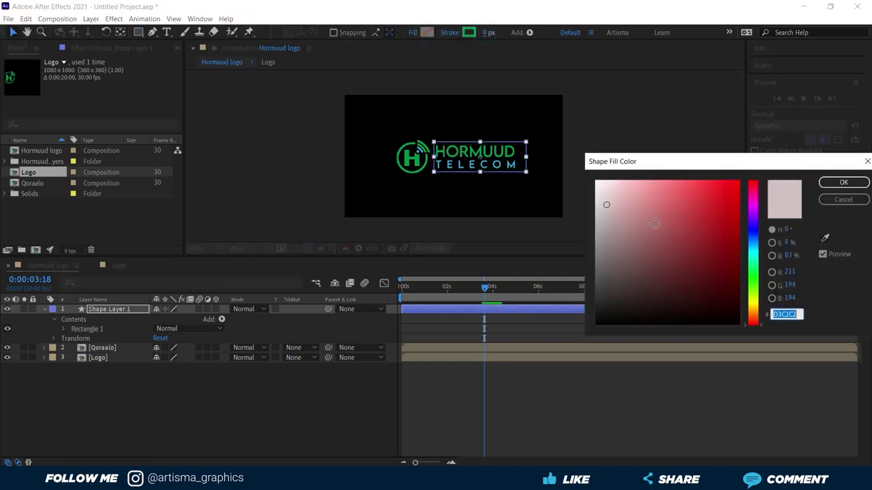
{"action": "left_click_drag", "start_coordinate": [620, 238], "coordinate": [591, 258]}
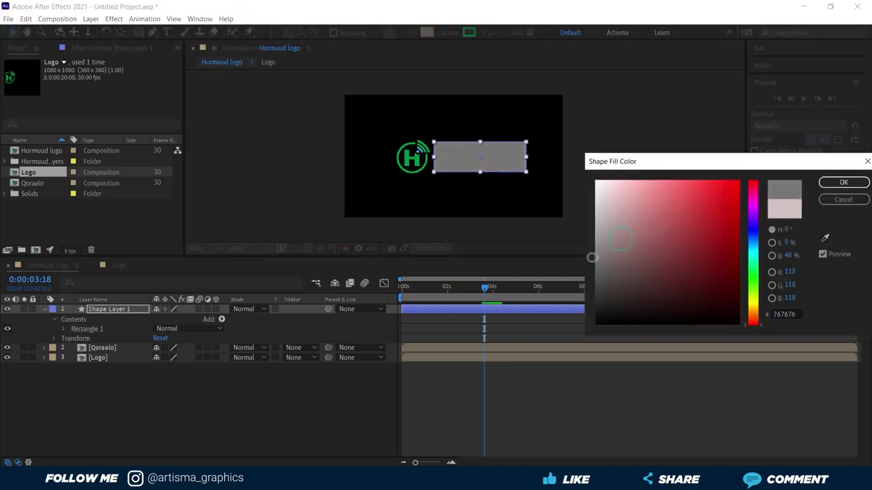
{"action": "left_click", "coordinate": [843, 183]}
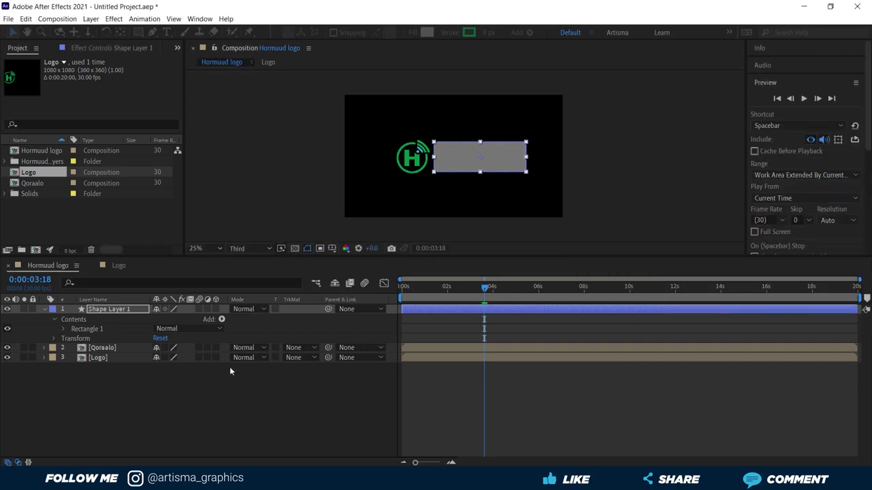
- Collapse Shape Layer 1's properties and select the Qoraalo text layer
{"action": "left_click", "coordinate": [44, 309]}
{"action": "left_click", "coordinate": [132, 337]}
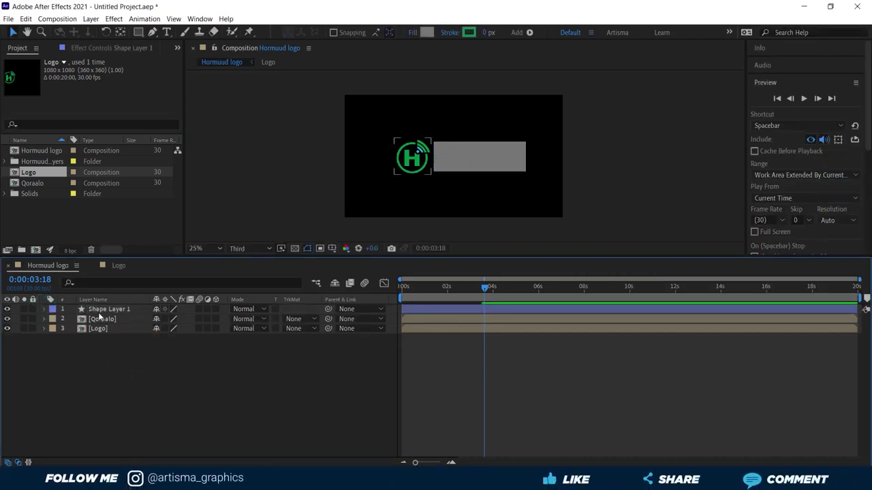
{"action": "left_click", "coordinate": [101, 310]}
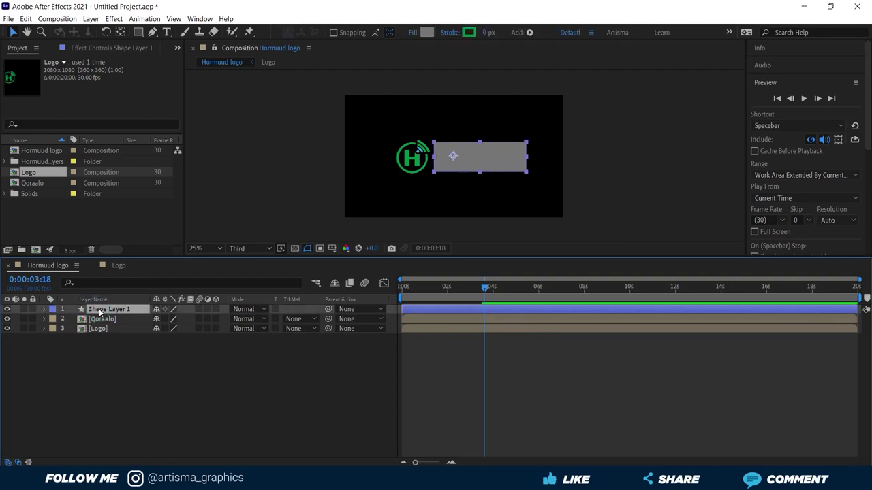
{"action": "left_click", "coordinate": [102, 319]}
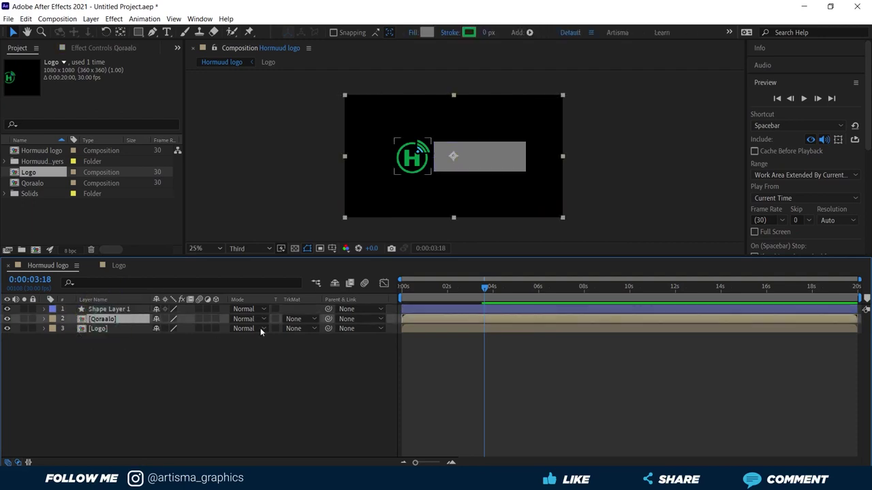
- Set Qoraalo's track matte to Alpha Matte "Shape Layer 1", then select the shape layer at an earlier time
{"action": "left_click", "coordinate": [307, 320]}
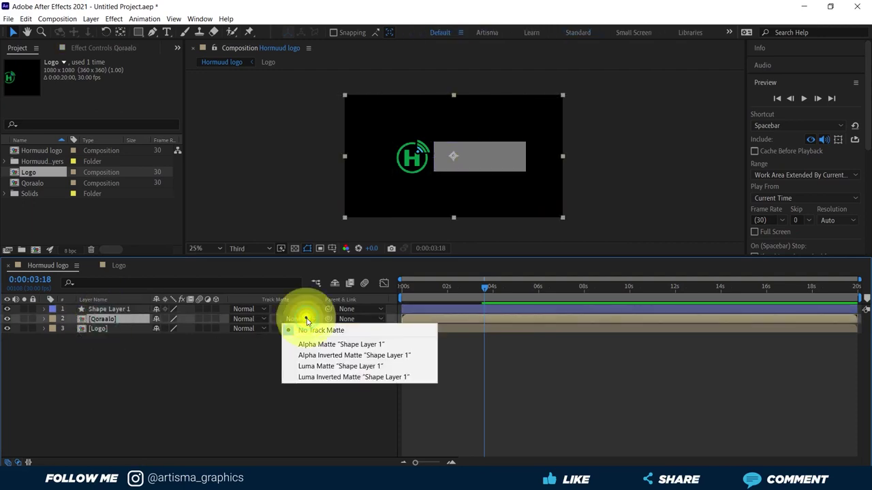
{"action": "left_click", "coordinate": [318, 345]}
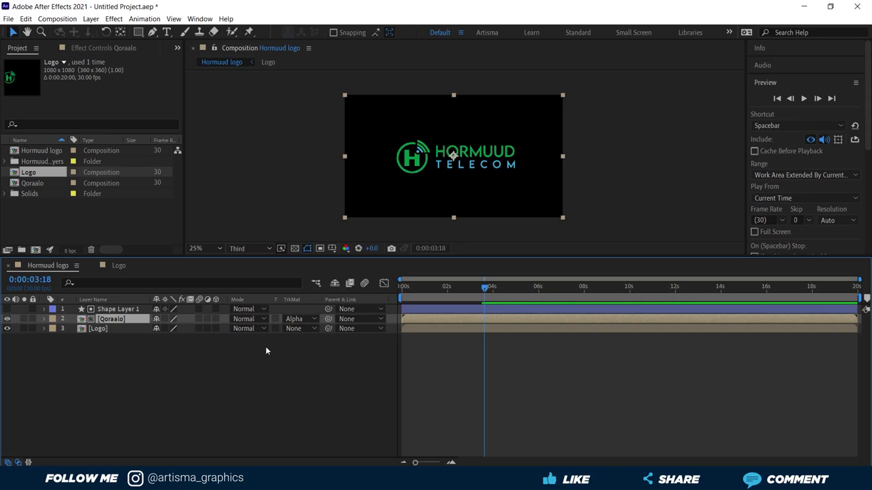
{"action": "left_click", "coordinate": [121, 310]}
{"action": "left_click_drag", "start_coordinate": [484, 289], "coordinate": [446, 287]}
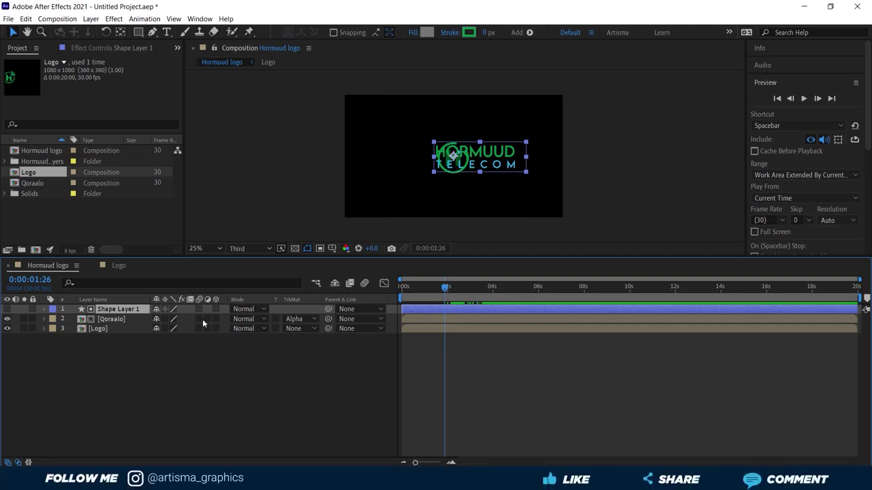
- Keyframe Shape Layer 1's Position at X 1716 to hide the text, and shift that keyframe later
{"action": "key", "text": "p"}
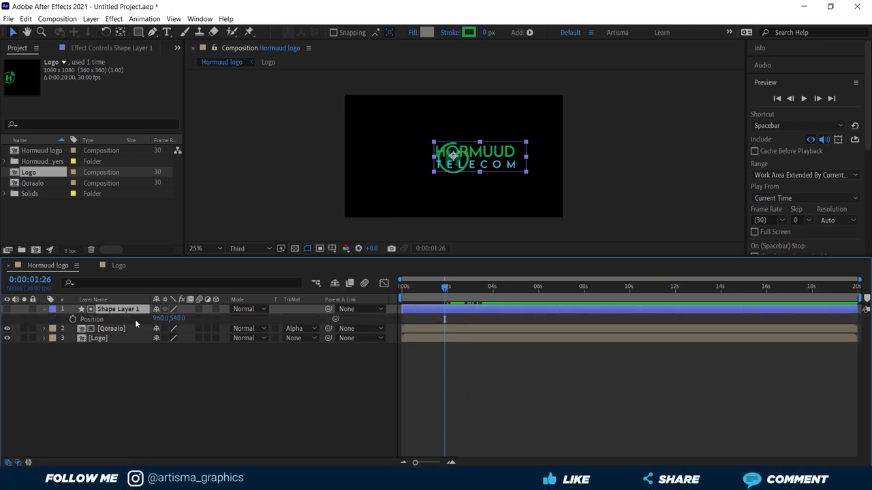
{"action": "left_click_drag", "start_coordinate": [159, 318], "coordinate": [591, 322]}
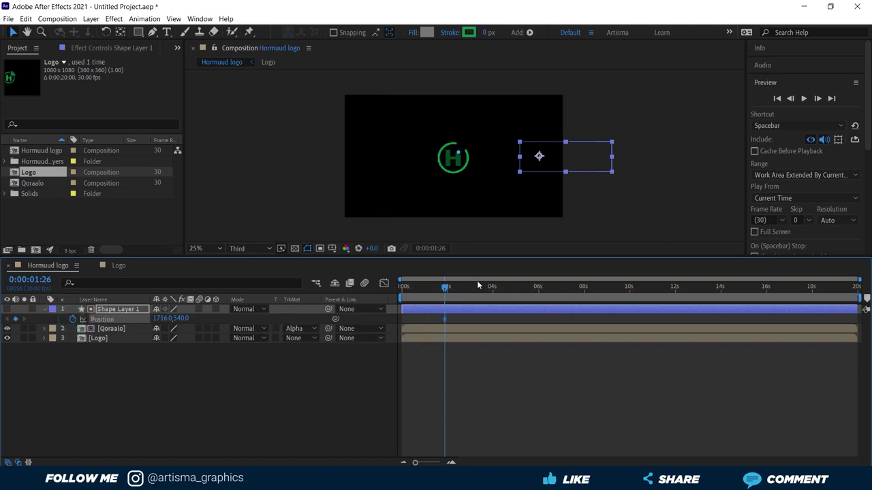
{"action": "left_click_drag", "start_coordinate": [444, 287], "coordinate": [469, 291]}
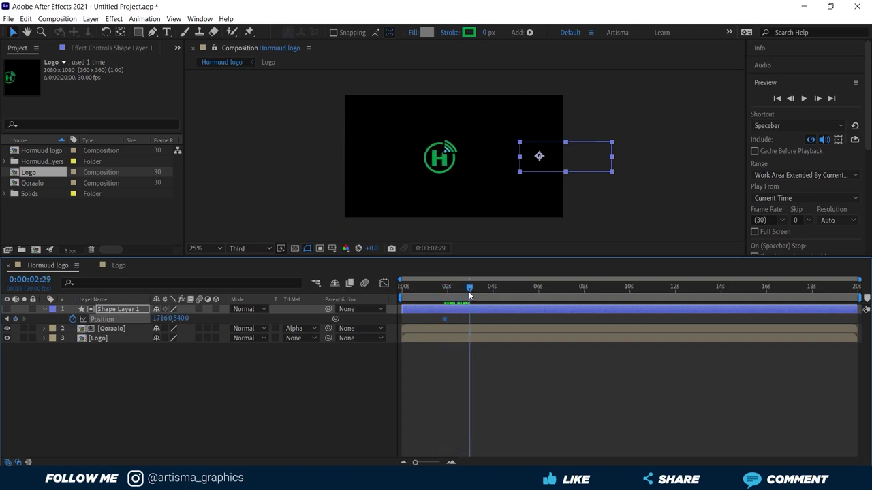
{"action": "left_click", "coordinate": [443, 319]}
{"action": "left_click_drag", "start_coordinate": [450, 322], "coordinate": [468, 327]}
- At 0:00:04:00, slide the rectangle back to X 932 so the full text shows
{"action": "left_click_drag", "start_coordinate": [470, 287], "coordinate": [492, 292]}
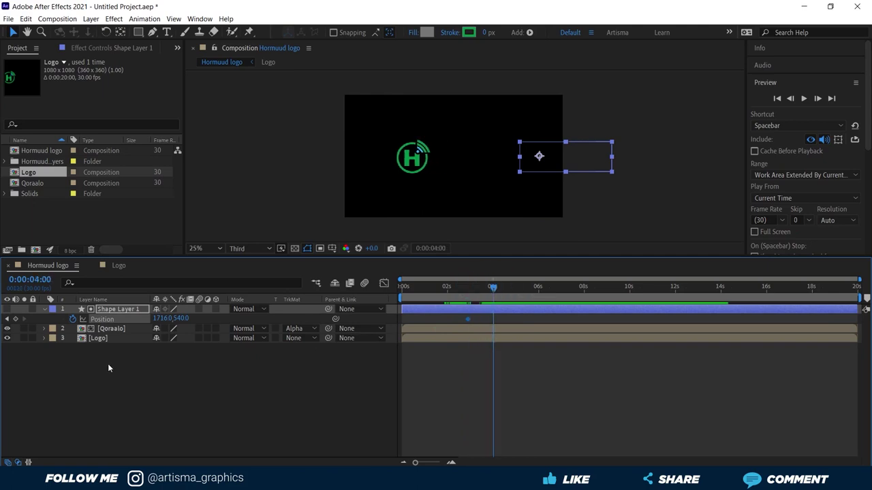
{"action": "left_click", "coordinate": [159, 318]}
{"action": "mouse_move", "coordinate": [159, 318]}
{"action": "left_mouse_down"}
{"action": "mouse_move", "coordinate": [166, 325]}
{"action": "mouse_move", "coordinate": [32, 304]}
{"action": "mouse_move", "coordinate": [515, 347]}
{"action": "left_mouse_up"}
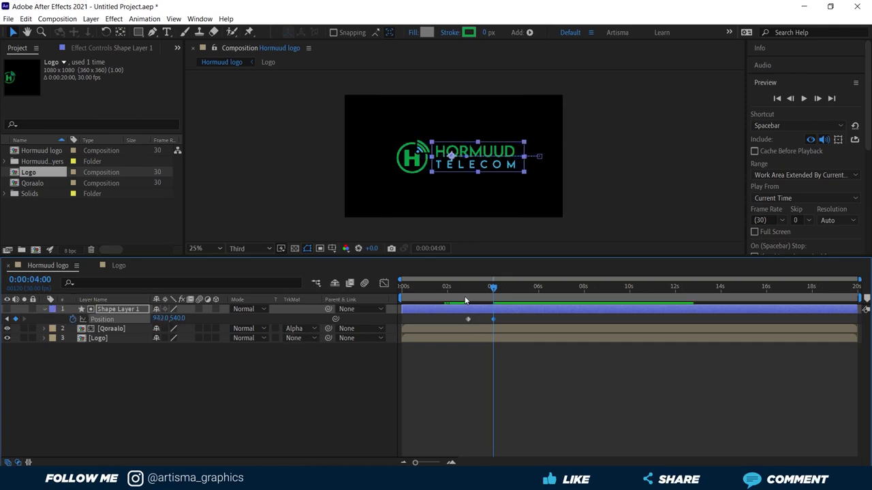
{"action": "left_click", "coordinate": [503, 317]}
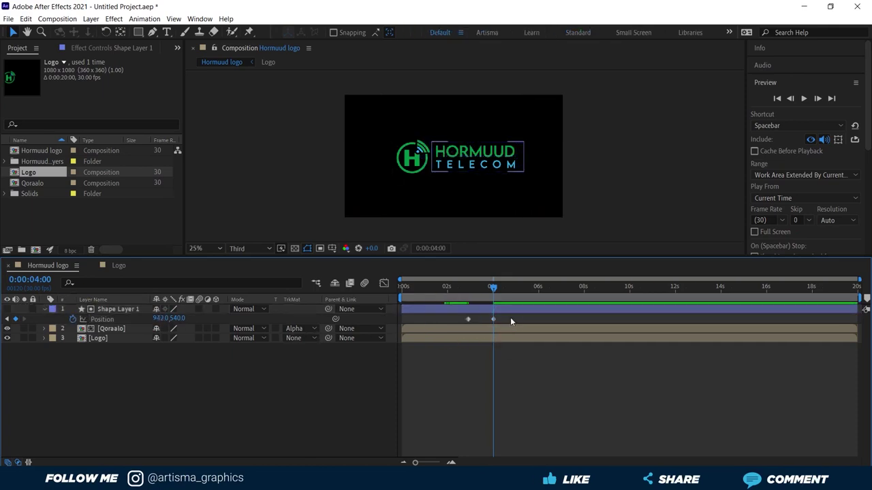
- Apply Easy Ease to Shape Layer 1's Position keyframes and skew the speed-graph peak toward the start
{"action": "left_click", "coordinate": [510, 315]}
{"action": "left_click", "coordinate": [466, 322]}
{"action": "right_click", "coordinate": [493, 320]}
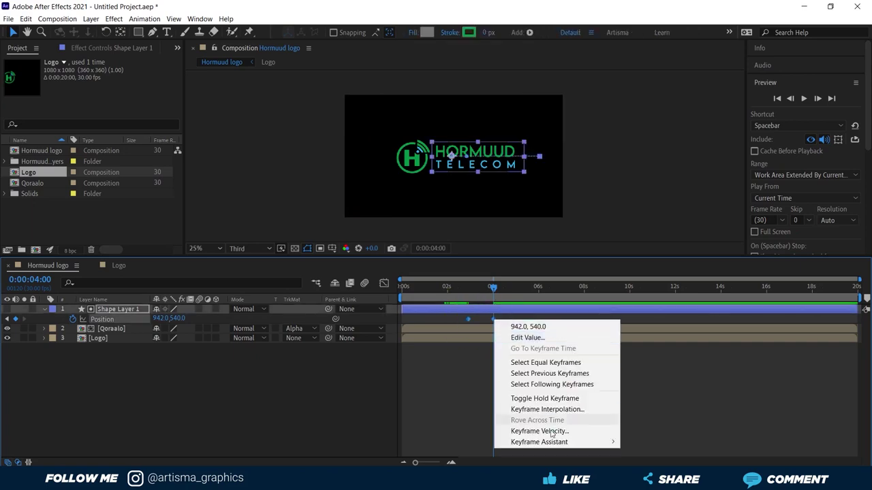
{"action": "mouse_move", "coordinate": [611, 438]}
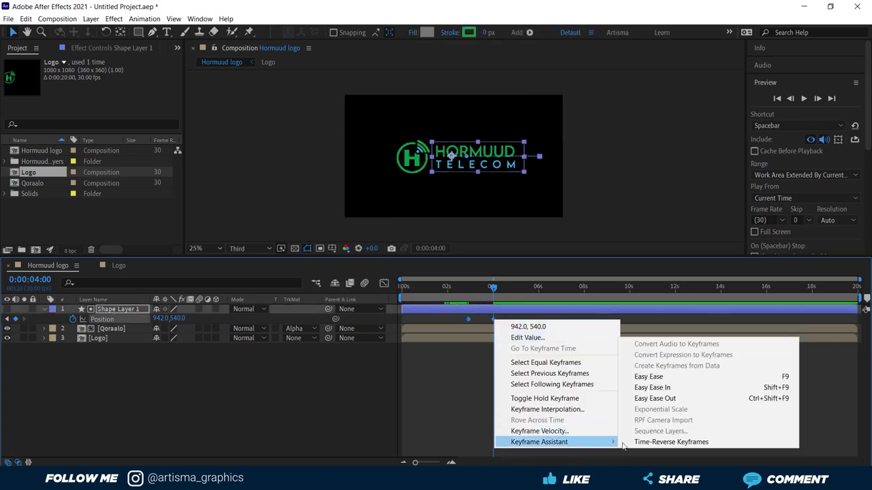
{"action": "left_click", "coordinate": [654, 379]}
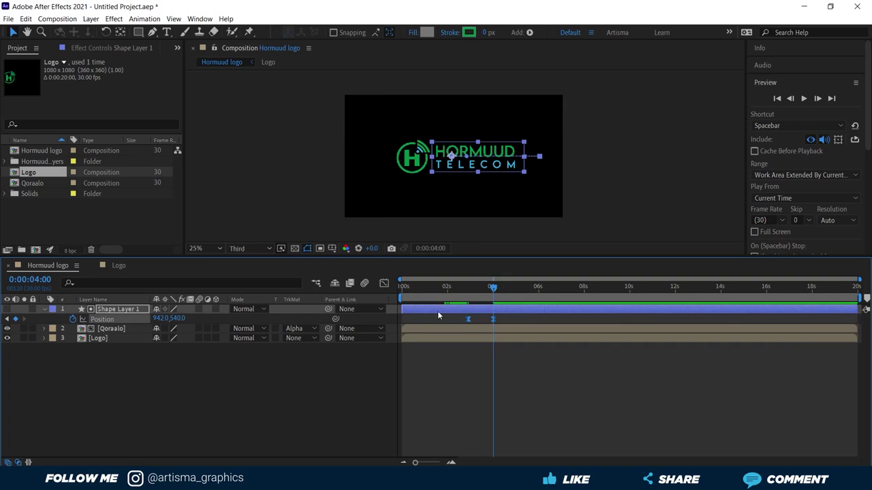
{"action": "key", "text": "shift+F3"}
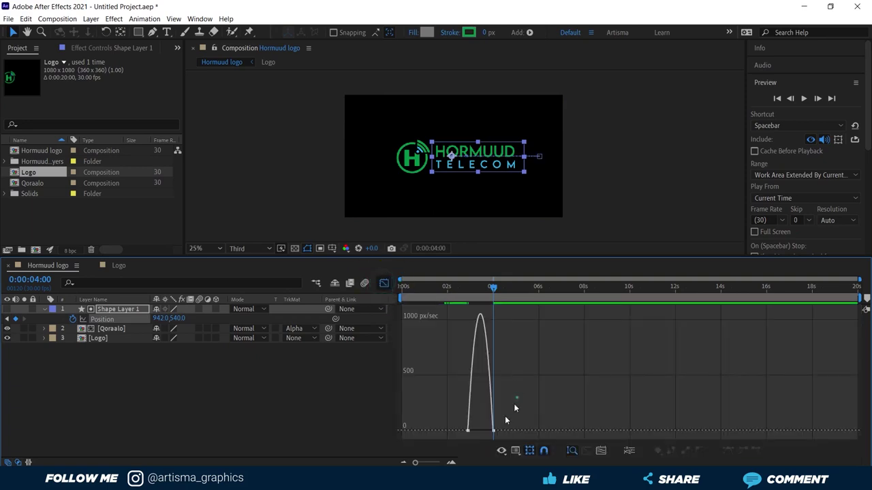
{"action": "left_click_drag", "start_coordinate": [490, 431], "coordinate": [481, 431]}
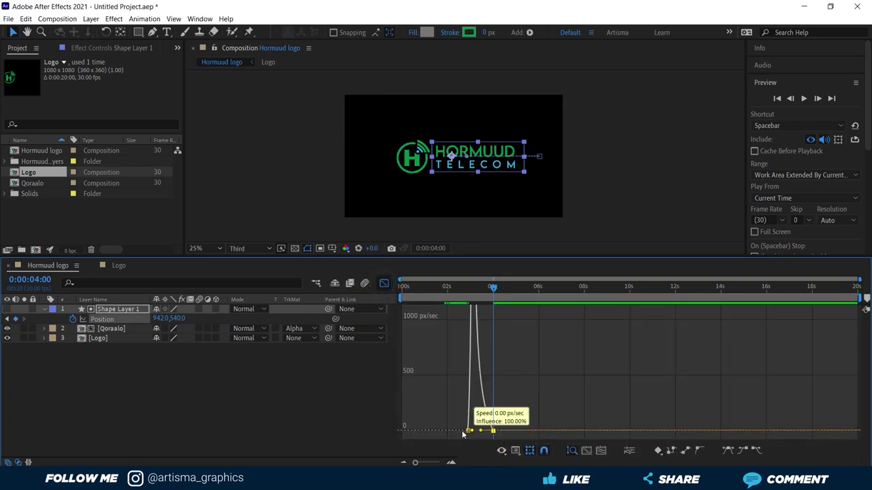
{"action": "left_click", "coordinate": [102, 338]}
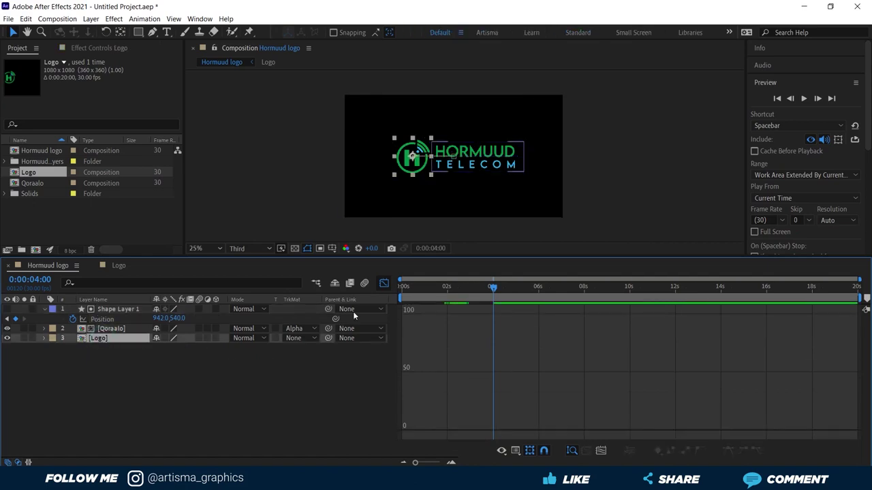
- Apply full Easy Ease to both of the Logo layer's Position keyframes
{"action": "left_click", "coordinate": [383, 283]}
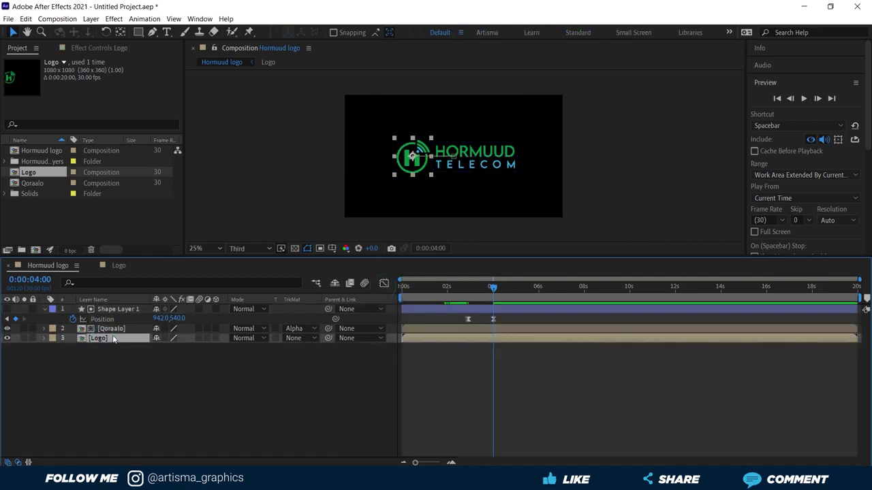
{"action": "key", "text": "u"}
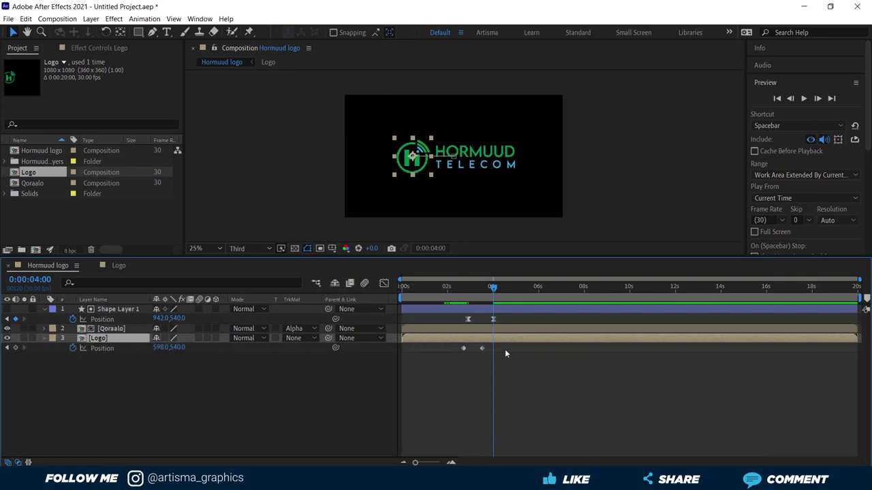
{"action": "left_click_drag", "start_coordinate": [504, 344], "coordinate": [456, 355]}
{"action": "right_click", "coordinate": [482, 349]}
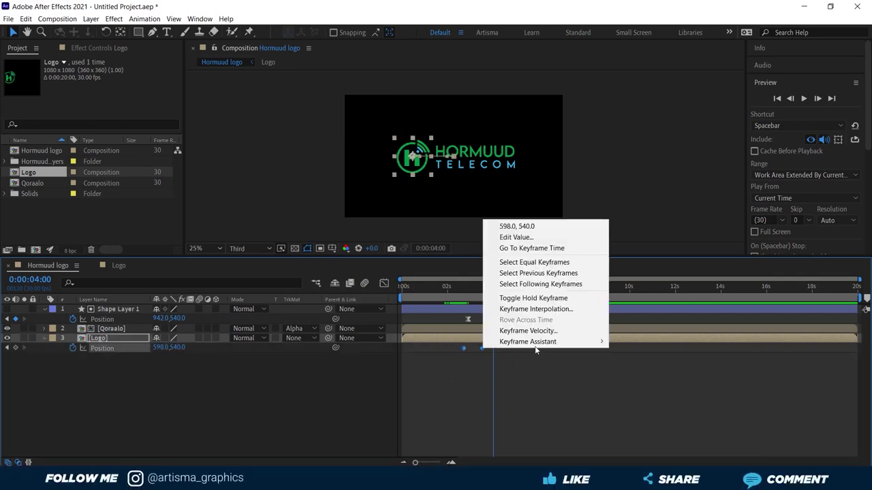
{"action": "mouse_move", "coordinate": [538, 343]}
{"action": "left_click", "coordinate": [639, 380]}
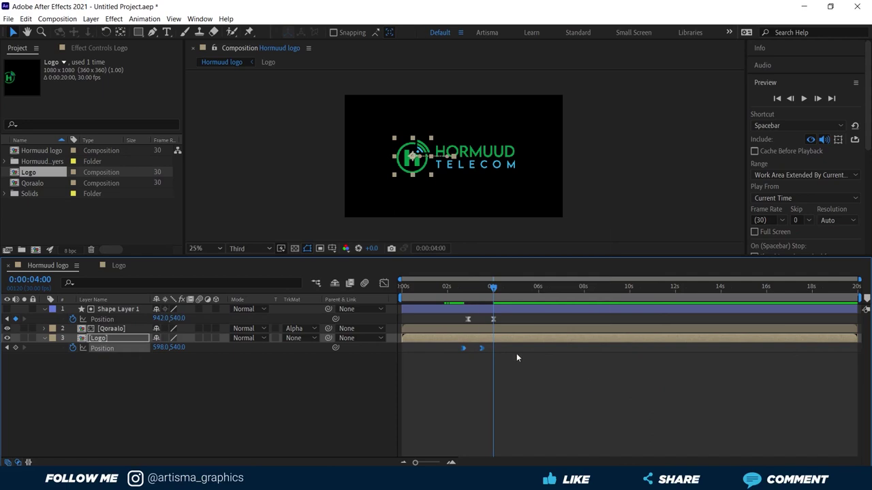
{"action": "right_click", "coordinate": [482, 348]}
{"action": "left_click", "coordinate": [642, 373]}
{"action": "left_click", "coordinate": [509, 352]}
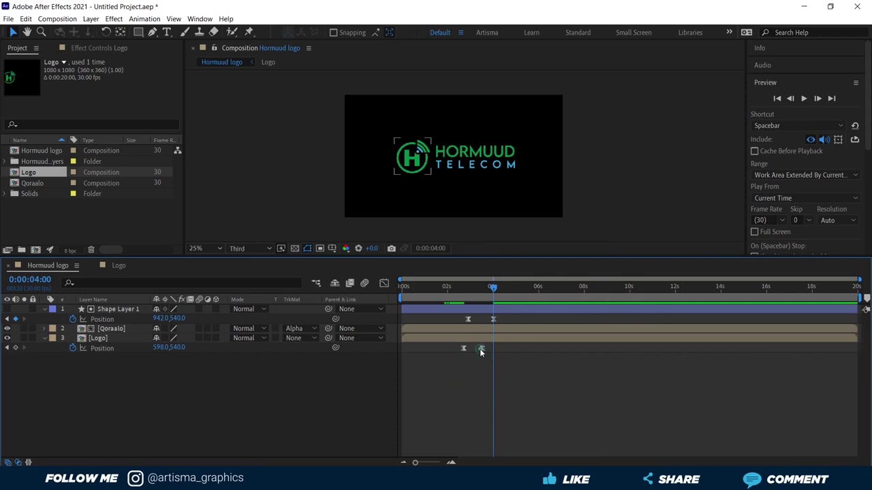
{"action": "left_click", "coordinate": [481, 348]}
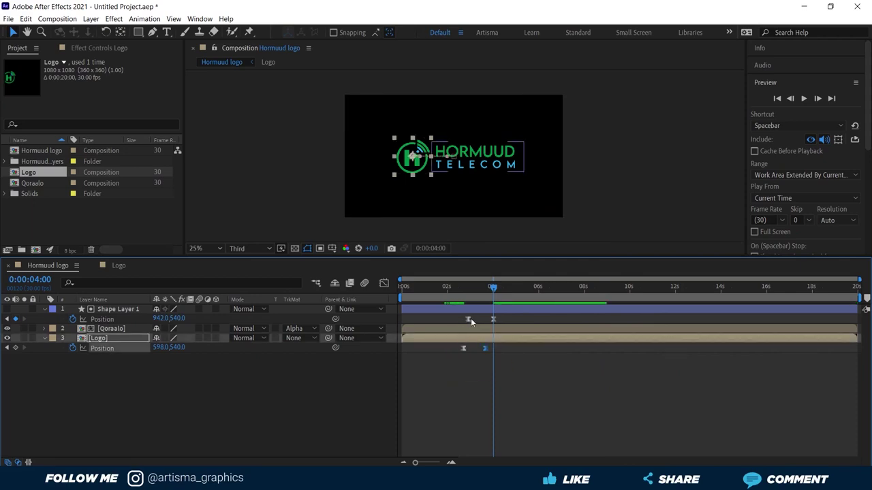
{"action": "left_click_drag", "start_coordinate": [493, 287], "coordinate": [424, 286]}
{"action": "left_click", "coordinate": [776, 98]}
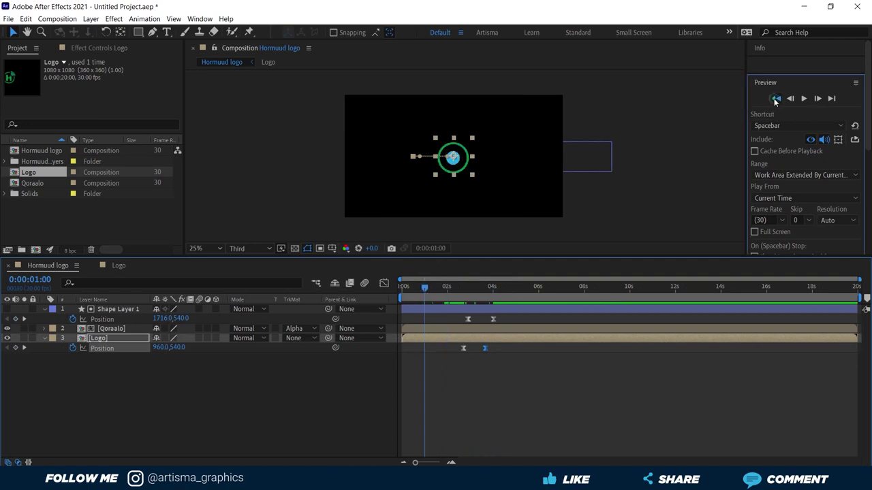
{"action": "left_click", "coordinate": [804, 98]}
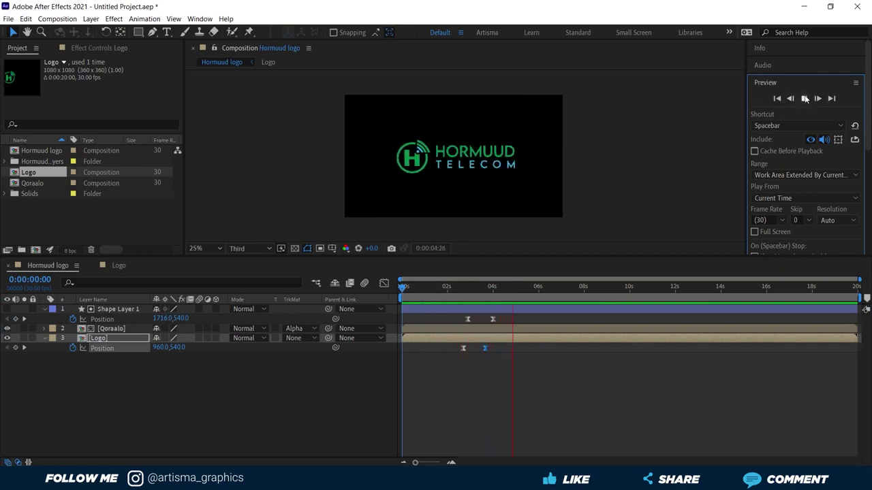
{"action": "left_click", "coordinate": [516, 286]}
{"action": "left_click_drag", "start_coordinate": [503, 314], "coordinate": [479, 353]}
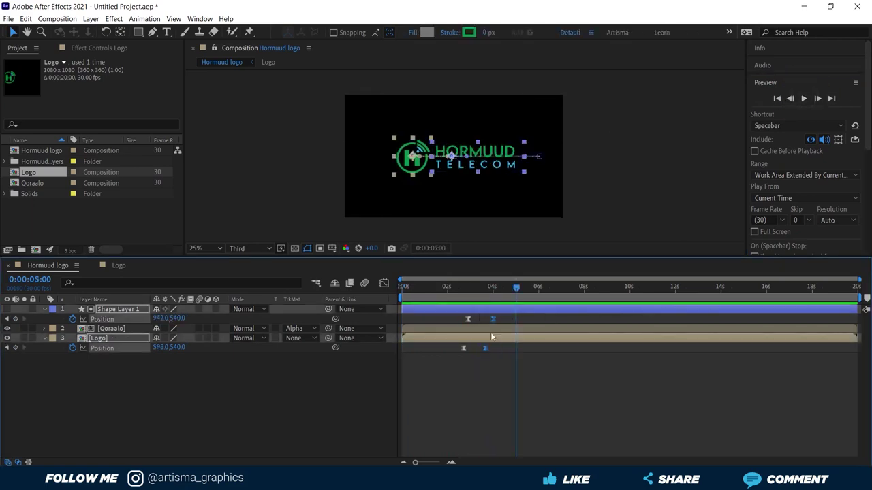
- Move the ending Position keyframes of Shape Layer 1 and Logo a few frames earlier, then return to frame one
{"action": "left_click_drag", "start_coordinate": [492, 319], "coordinate": [484, 320]}
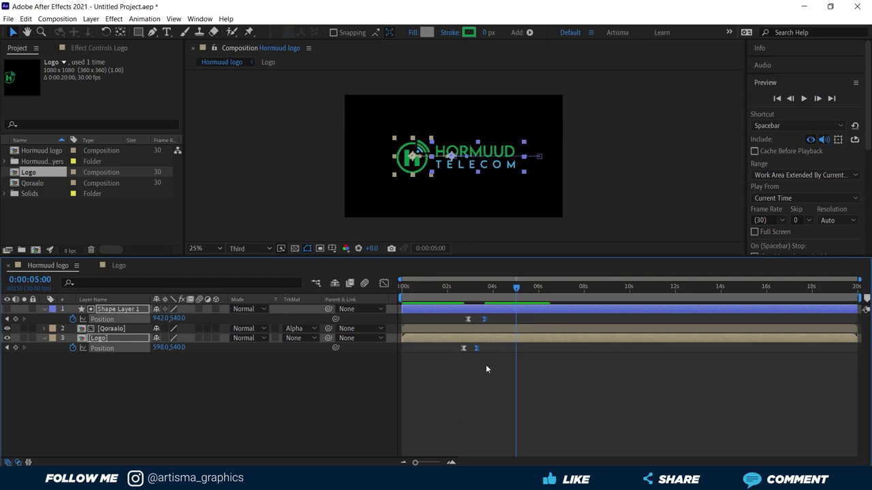
{"action": "left_click", "coordinate": [486, 364]}
{"action": "left_click", "coordinate": [478, 348]}
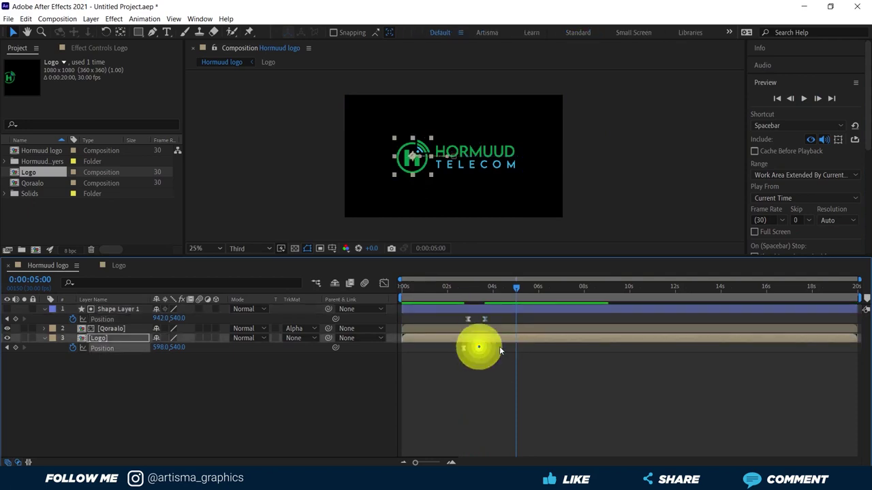
{"action": "left_click_drag", "start_coordinate": [499, 346], "coordinate": [446, 353]}
{"action": "left_click", "coordinate": [384, 284]}
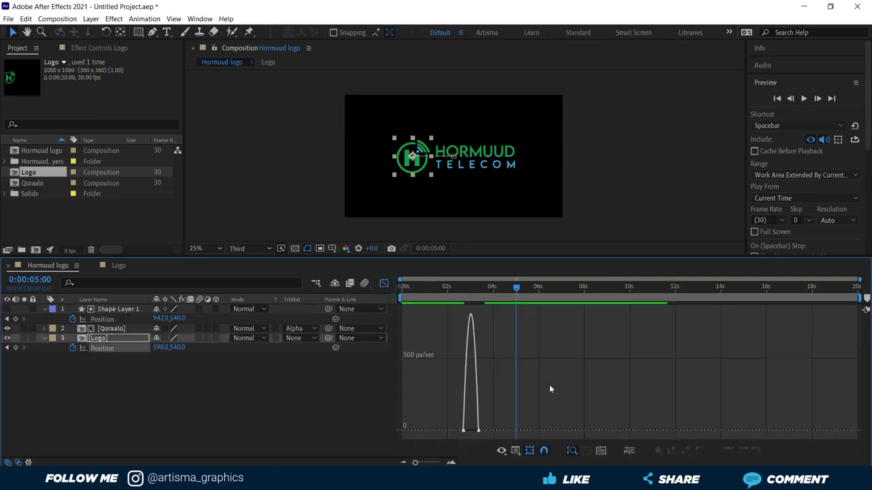
{"action": "mouse_move", "coordinate": [531, 413]}
{"action": "left_mouse_down"}
{"action": "mouse_move", "coordinate": [467, 443]}
{"action": "mouse_move", "coordinate": [466, 429]}
{"action": "left_mouse_up"}
{"action": "left_click", "coordinate": [383, 283]}
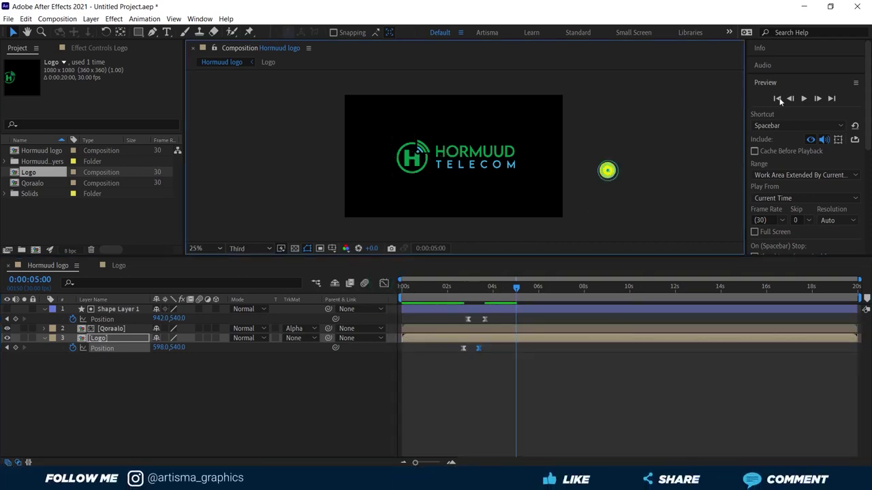
{"action": "left_click", "coordinate": [776, 98]}
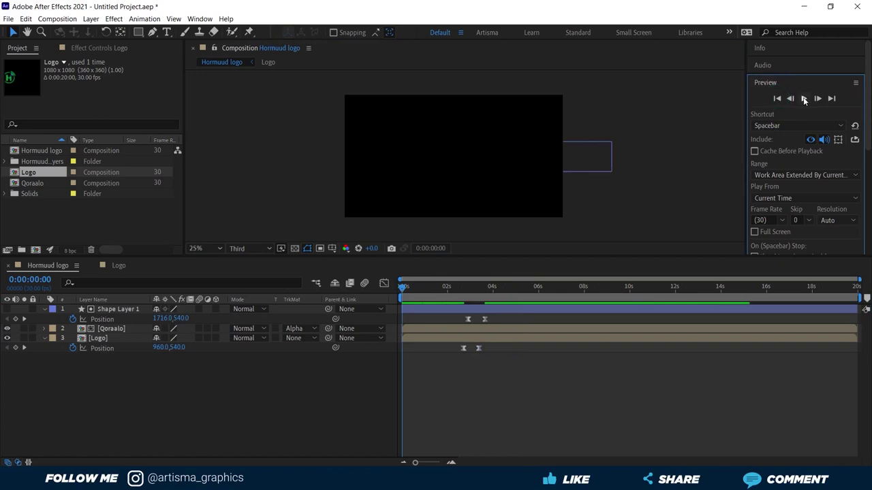
{"action": "left_click", "coordinate": [804, 99]}
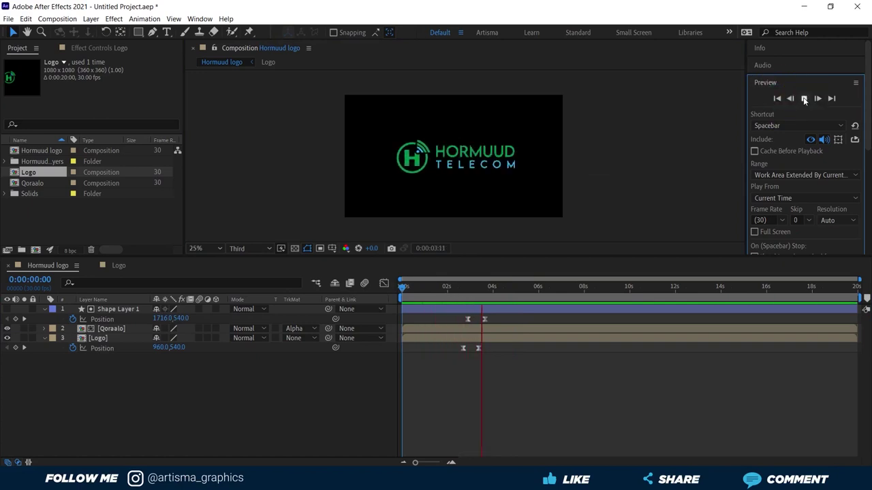
{"action": "left_click", "coordinate": [804, 98]}
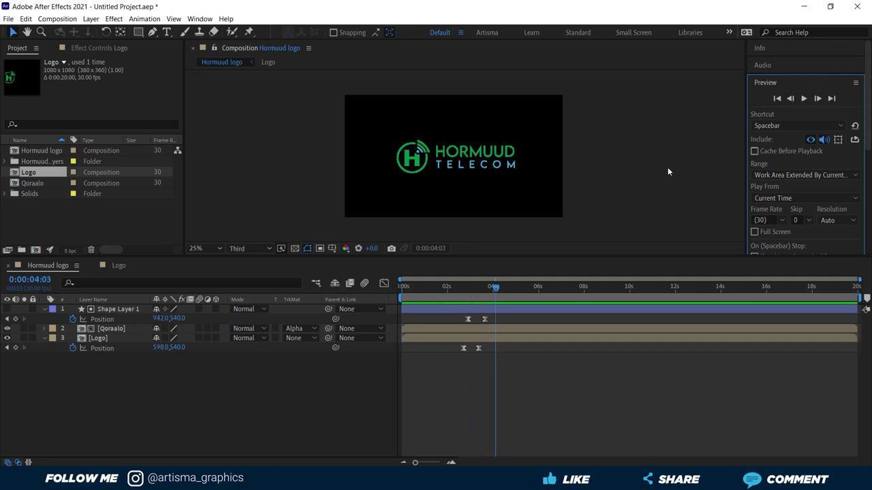